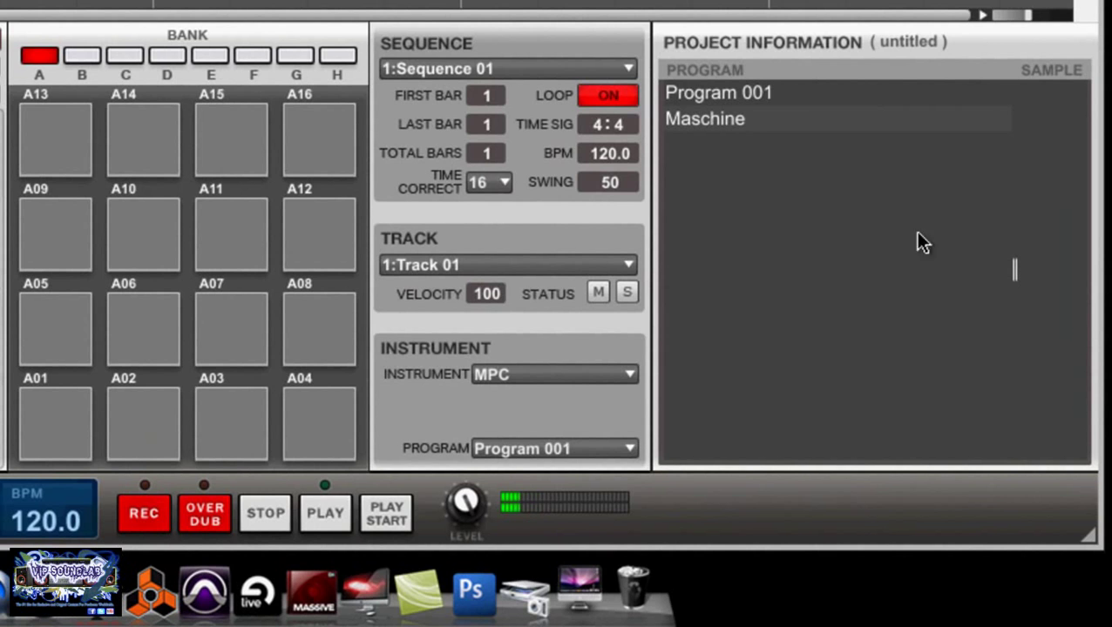
Step: Widen the Sample column in the project information and cycle the program editor's edit zones through Multiple, Current and All
{"action": "left_click_drag", "start_coordinate": [1015, 261], "coordinate": [843, 258]}
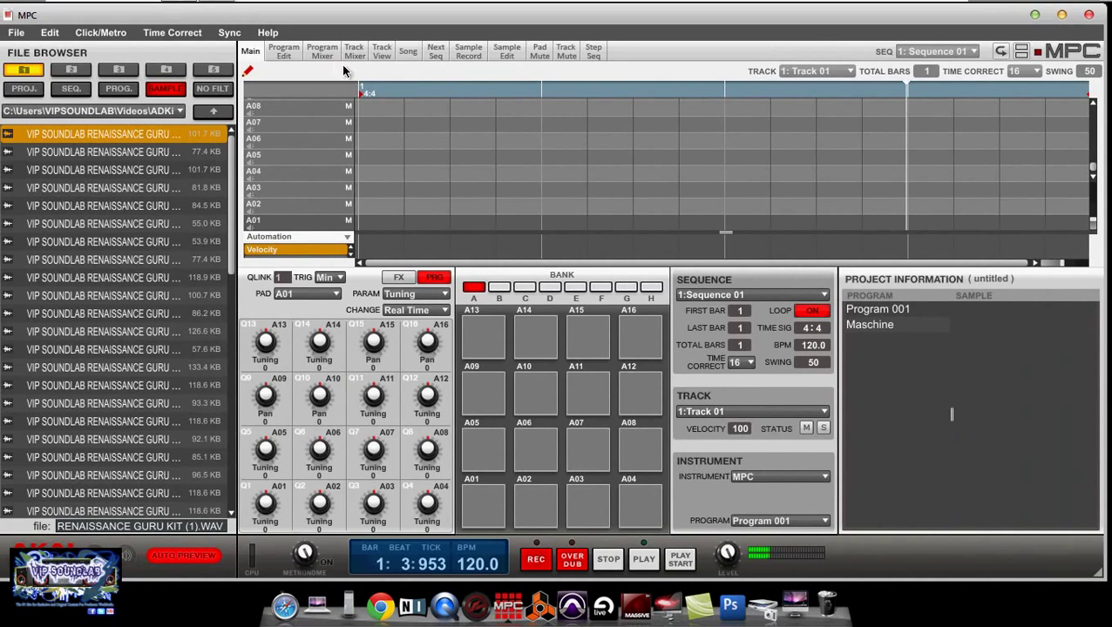
{"action": "left_click", "coordinate": [288, 50]}
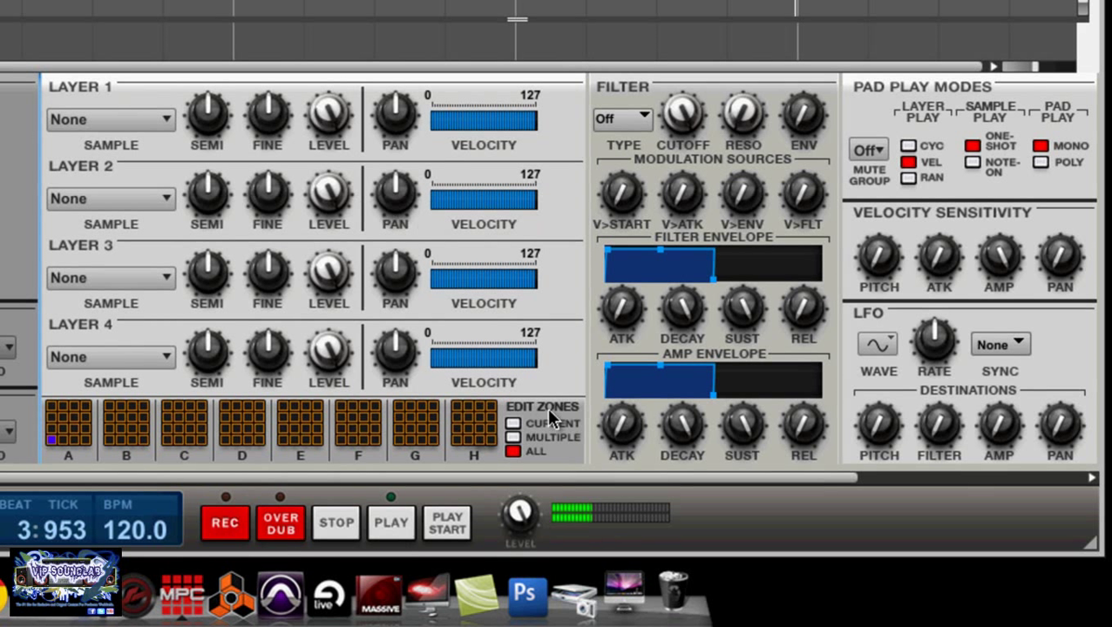
{"action": "left_click", "coordinate": [513, 438]}
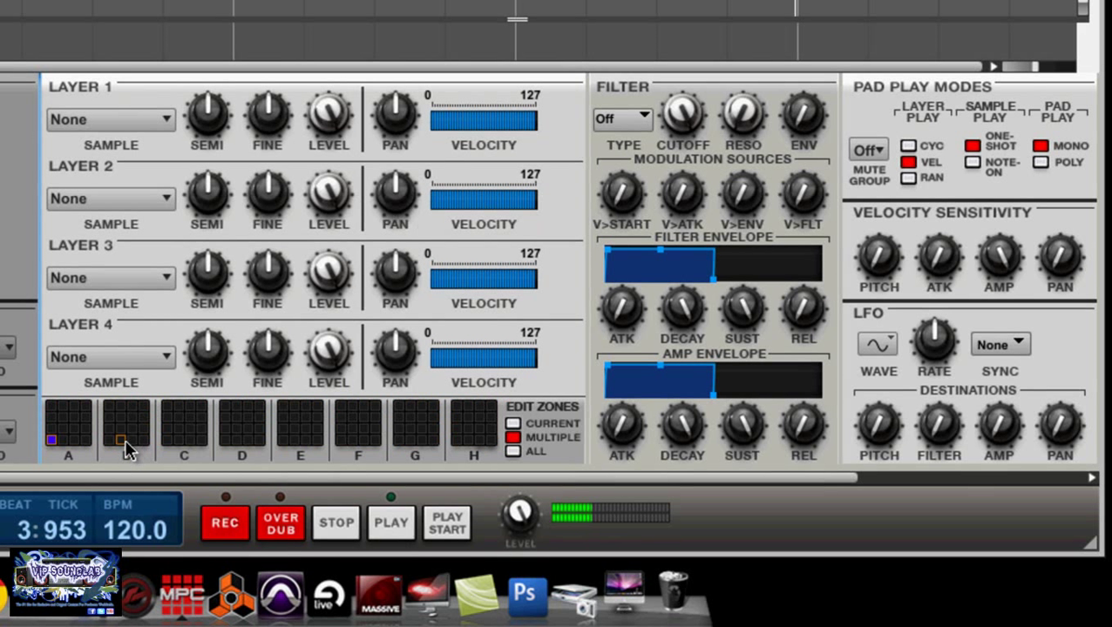
{"action": "left_click", "coordinate": [513, 424]}
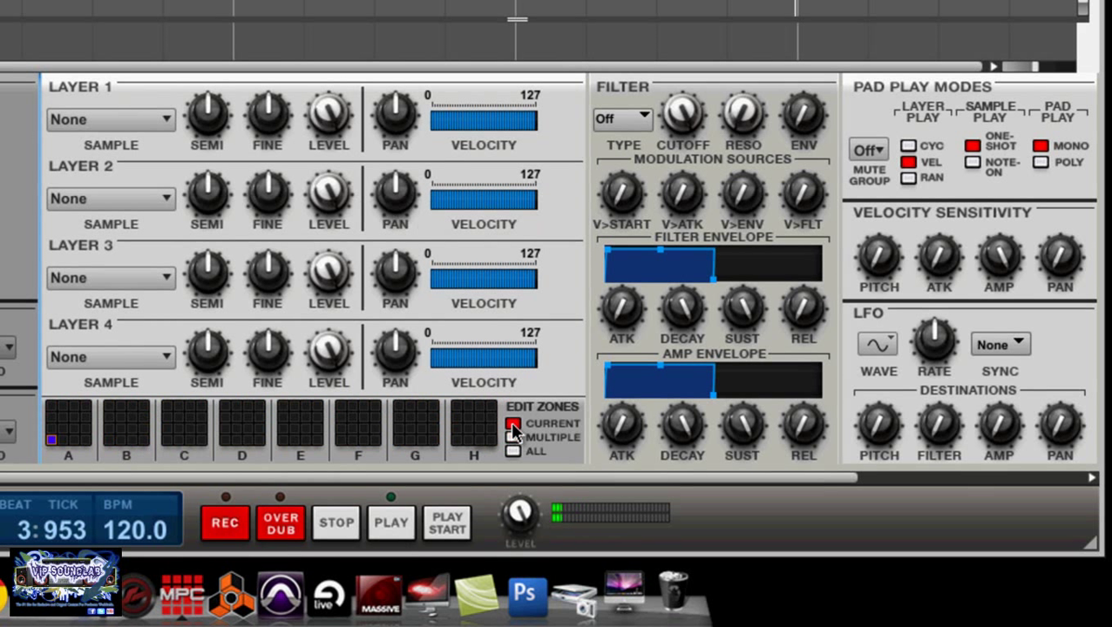
{"action": "left_click", "coordinate": [512, 451]}
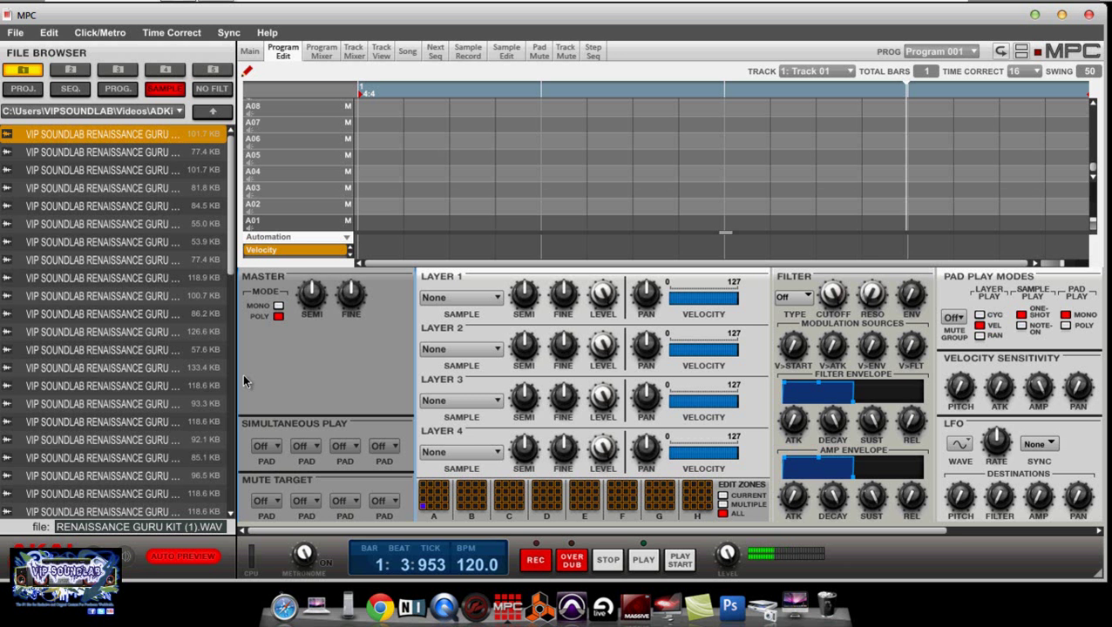
Step: View the Program Mixer, Track Mixer, Track View and Song screens in turn
{"action": "left_click", "coordinate": [322, 54]}
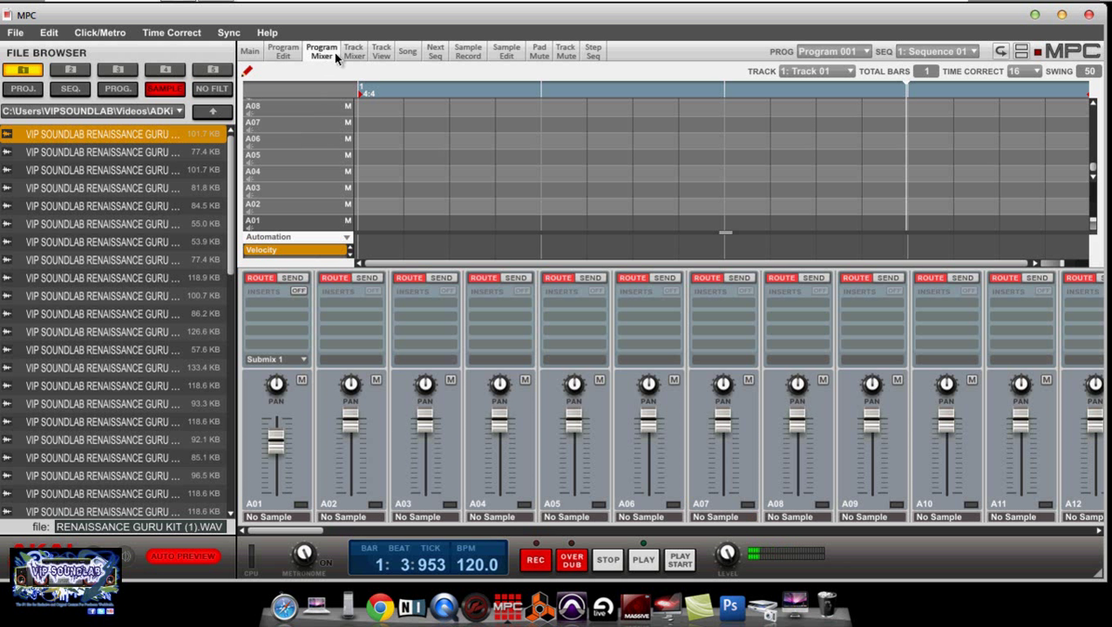
{"action": "left_click", "coordinate": [345, 54]}
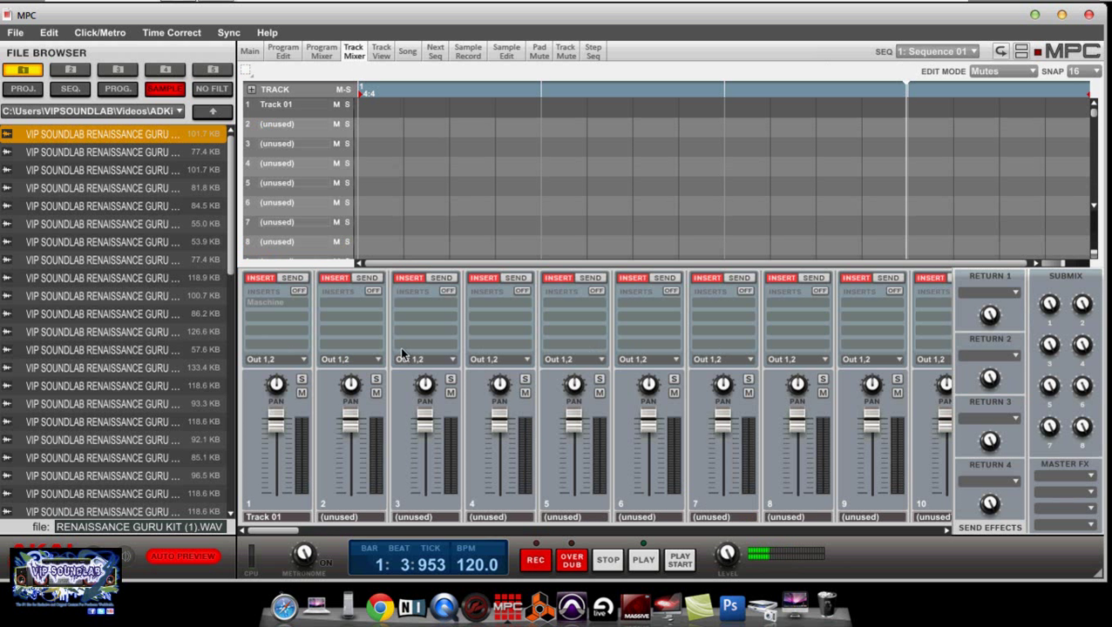
{"action": "left_click", "coordinate": [379, 54]}
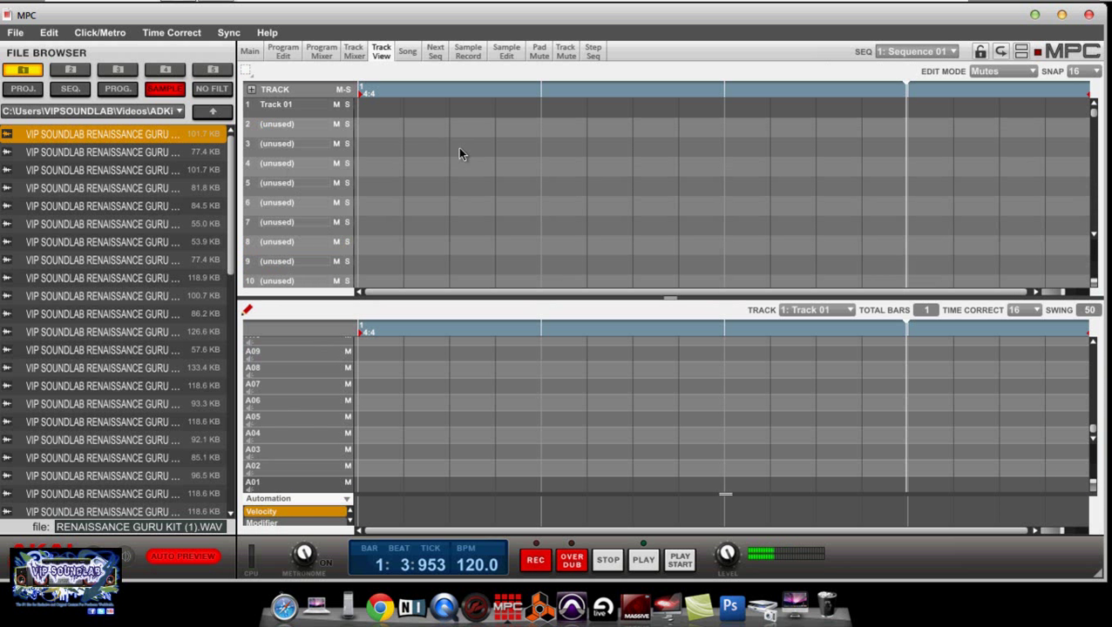
{"action": "left_click", "coordinate": [406, 54]}
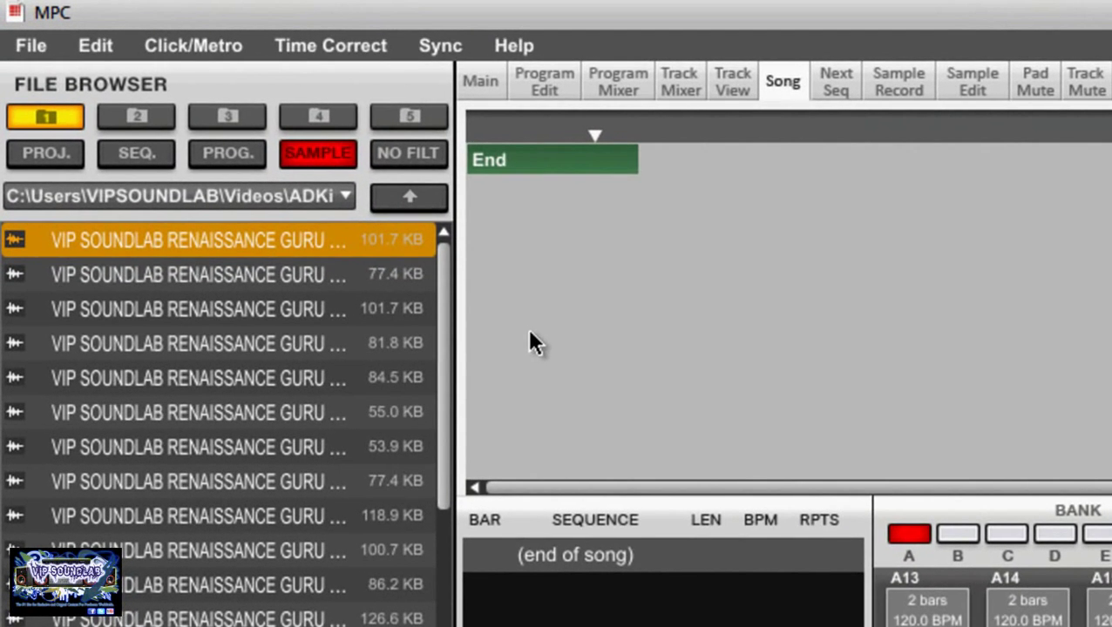
Step: Look through the file browser's shortcut folders 2, 3 and 4, and return to folder 1
{"action": "left_click", "coordinate": [157, 117]}
{"action": "left_click", "coordinate": [228, 116]}
{"action": "left_click", "coordinate": [307, 118]}
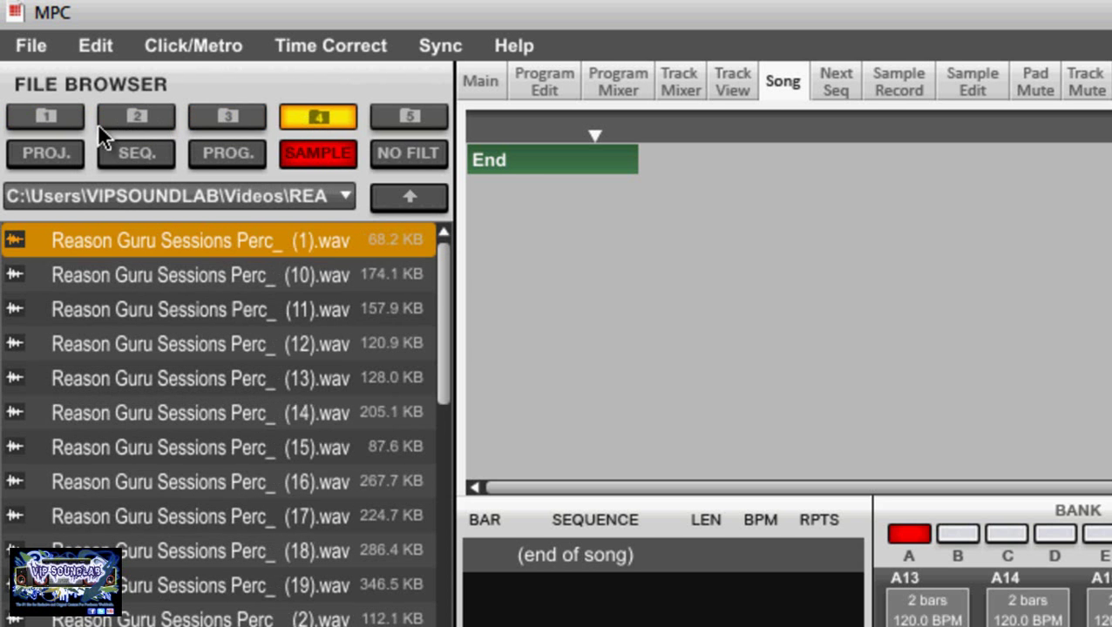
{"action": "left_click", "coordinate": [72, 122]}
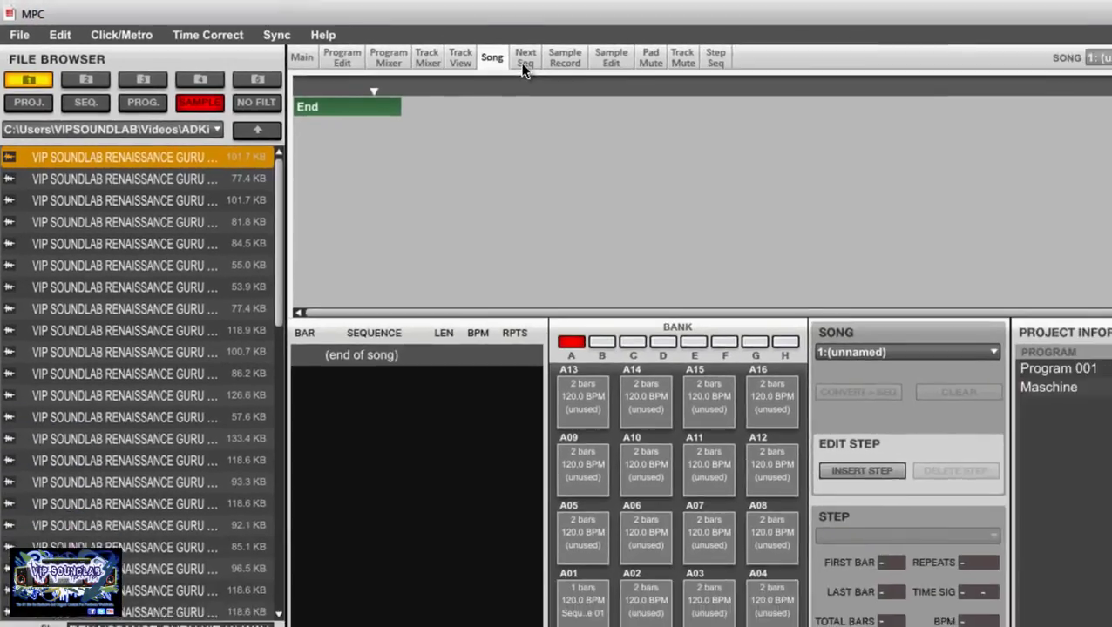
Step: Examine the list of sequences on the Next Seq screen
{"action": "left_click", "coordinate": [686, 70]}
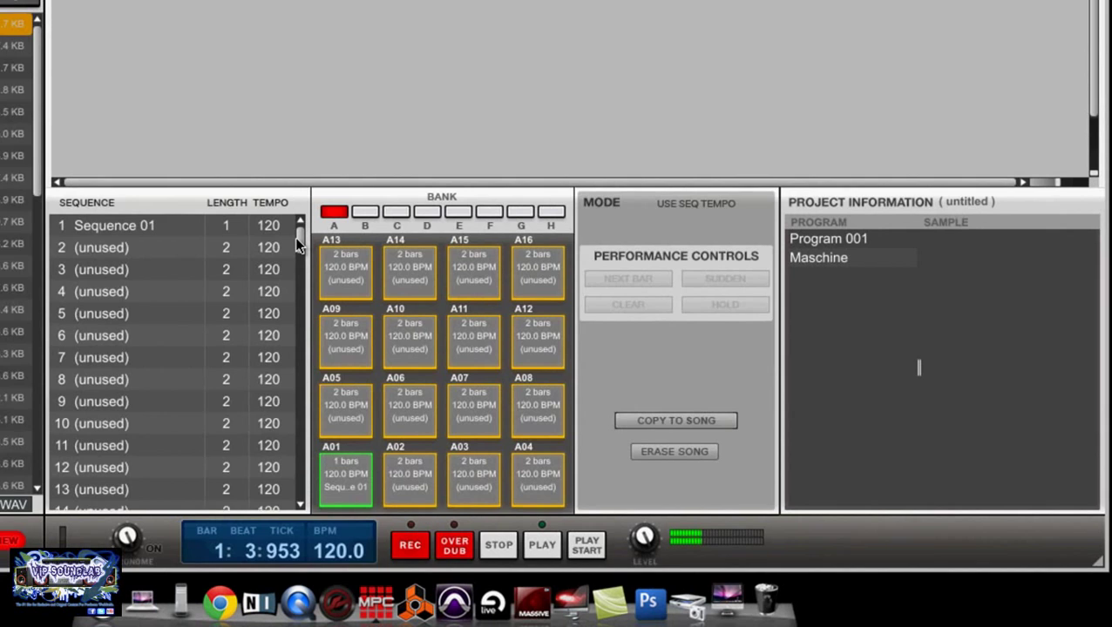
{"action": "left_click_drag", "start_coordinate": [447, 310], "coordinate": [447, 359]}
{"action": "left_click_drag", "start_coordinate": [266, 286], "coordinate": [258, 218]}
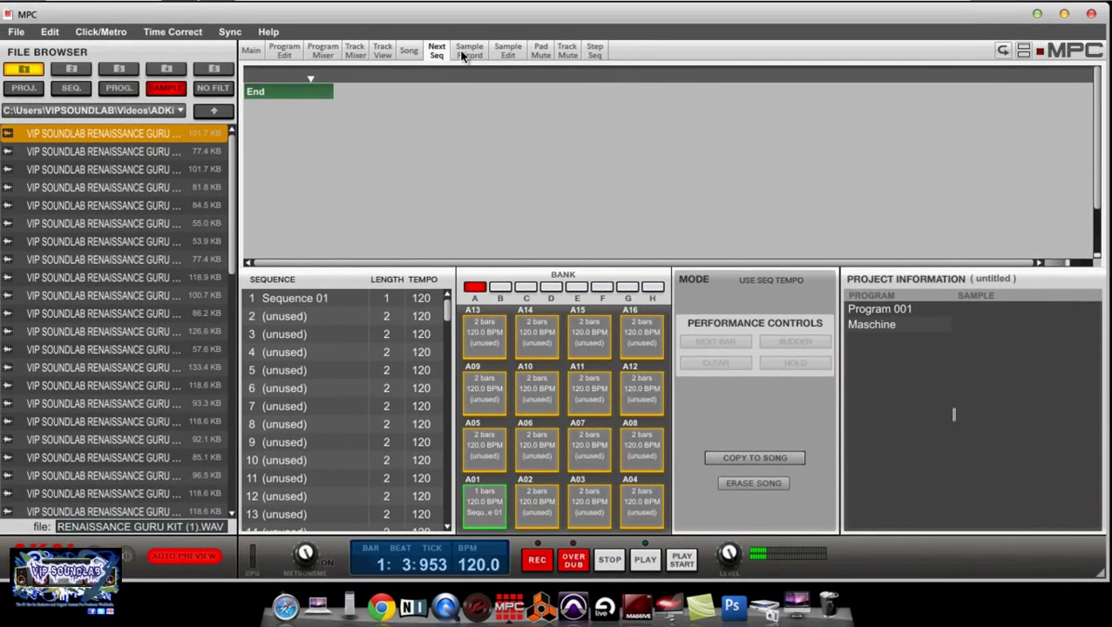
Step: On the Sample Record screen, try External as the input source and return it to Resample
{"action": "left_click", "coordinate": [468, 51]}
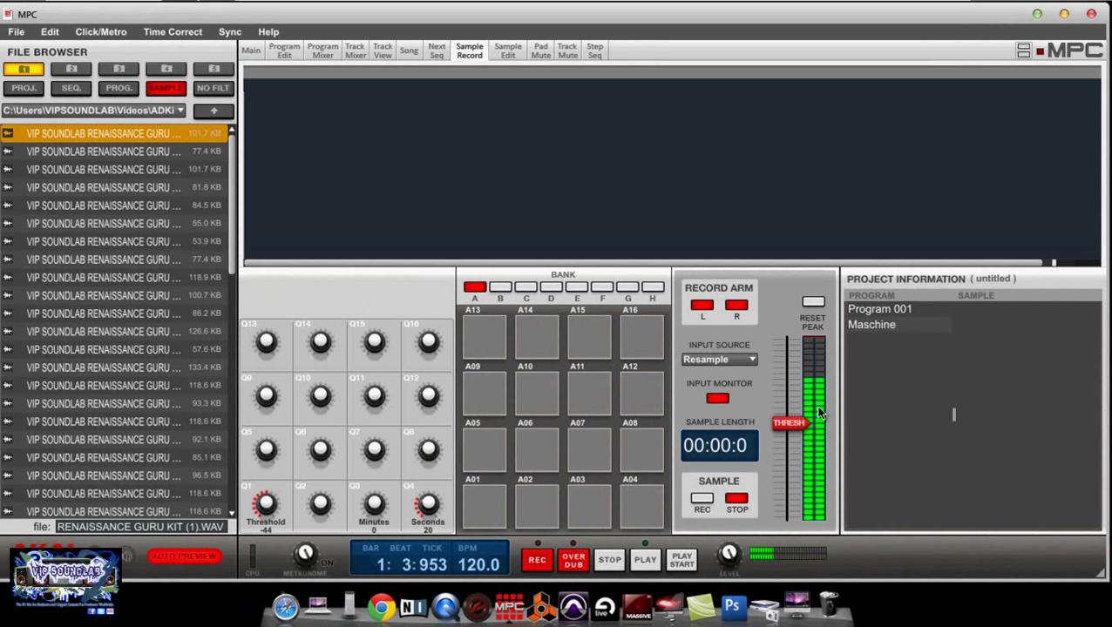
{"action": "left_click", "coordinate": [748, 360]}
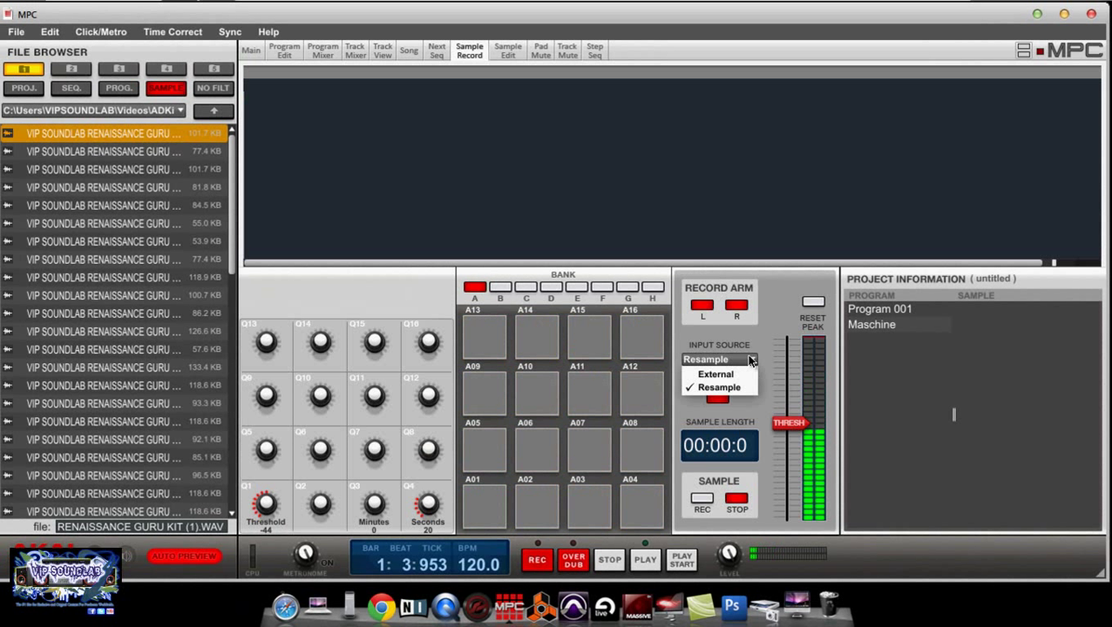
{"action": "left_click", "coordinate": [730, 375]}
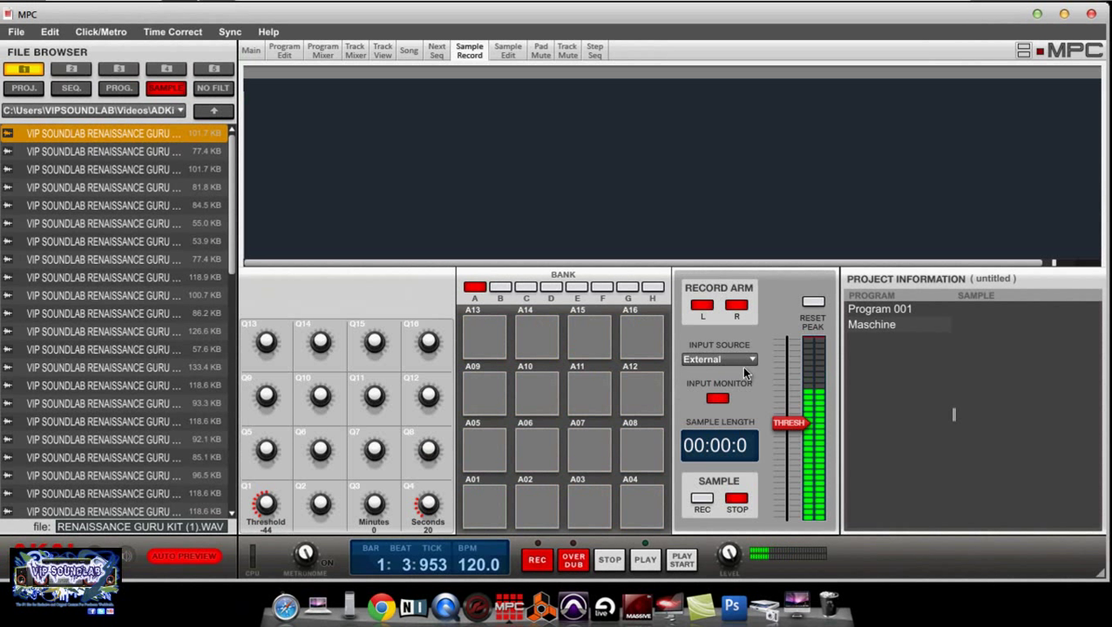
{"action": "left_click", "coordinate": [745, 360]}
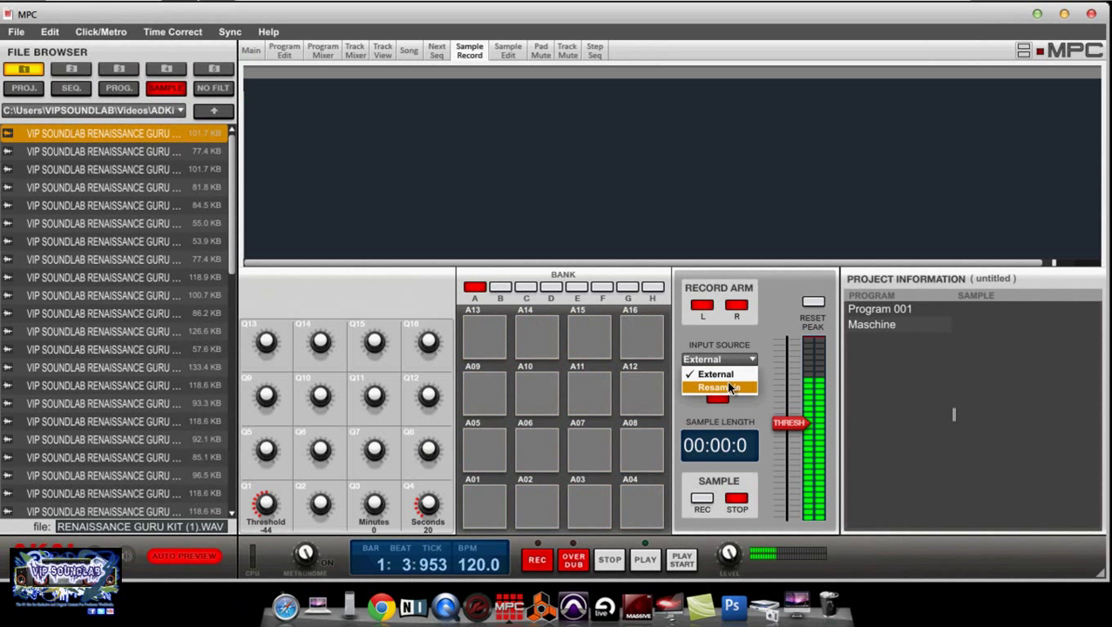
{"action": "left_click", "coordinate": [701, 389]}
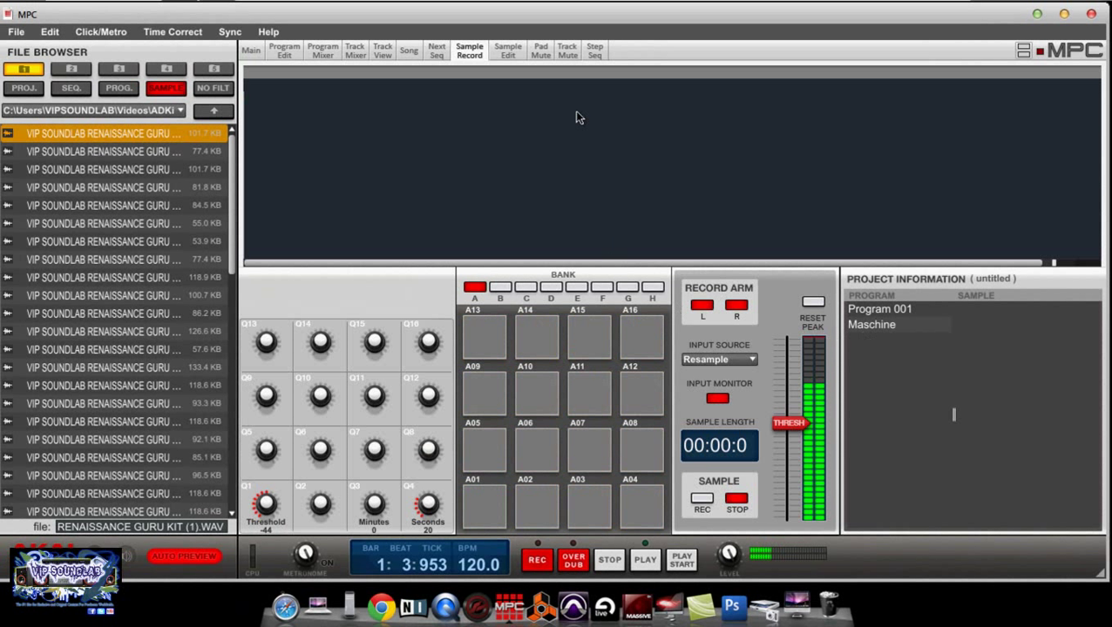
Step: View the Sample Edit, Pad Mute, Track Mute and Step Seq screens, and return to the Main screen
{"action": "left_click", "coordinate": [510, 52]}
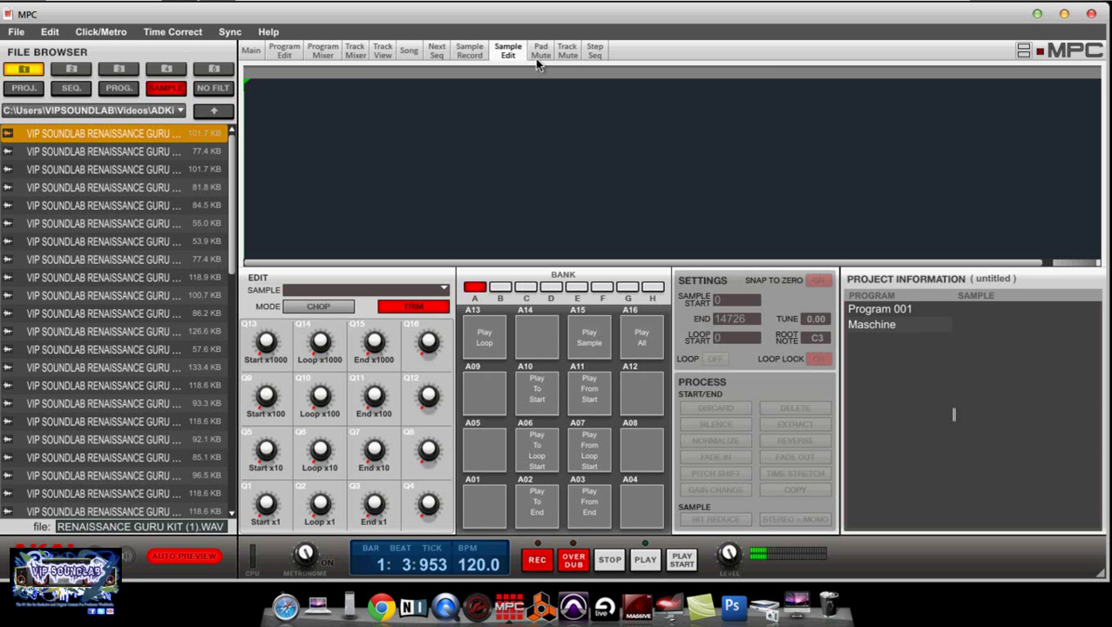
{"action": "left_click", "coordinate": [539, 54]}
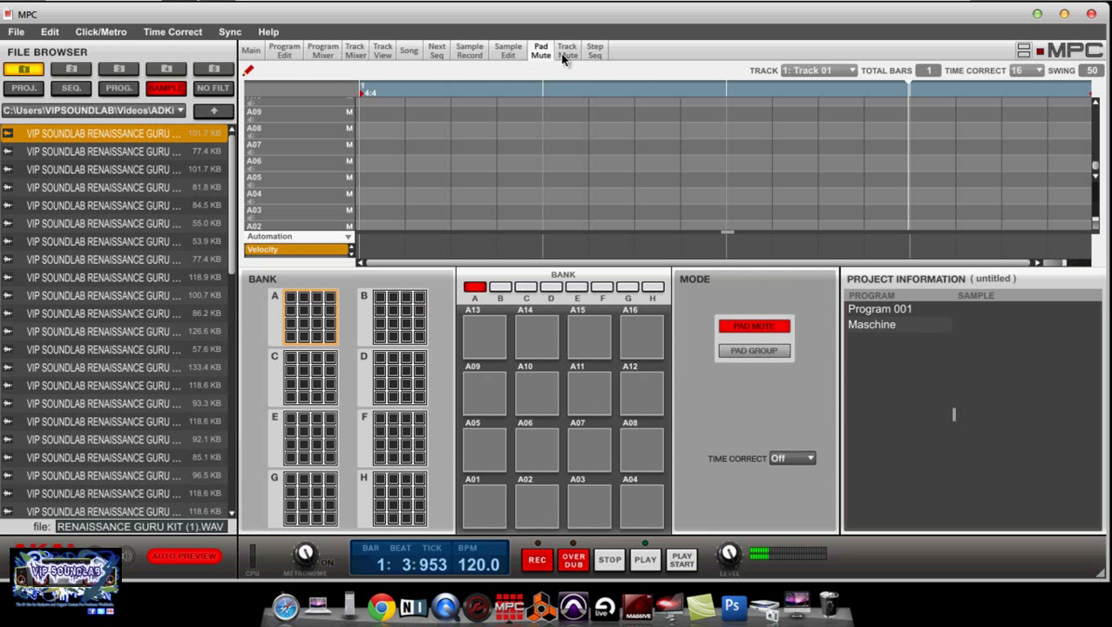
{"action": "left_click", "coordinate": [565, 54]}
{"action": "left_click", "coordinate": [594, 52]}
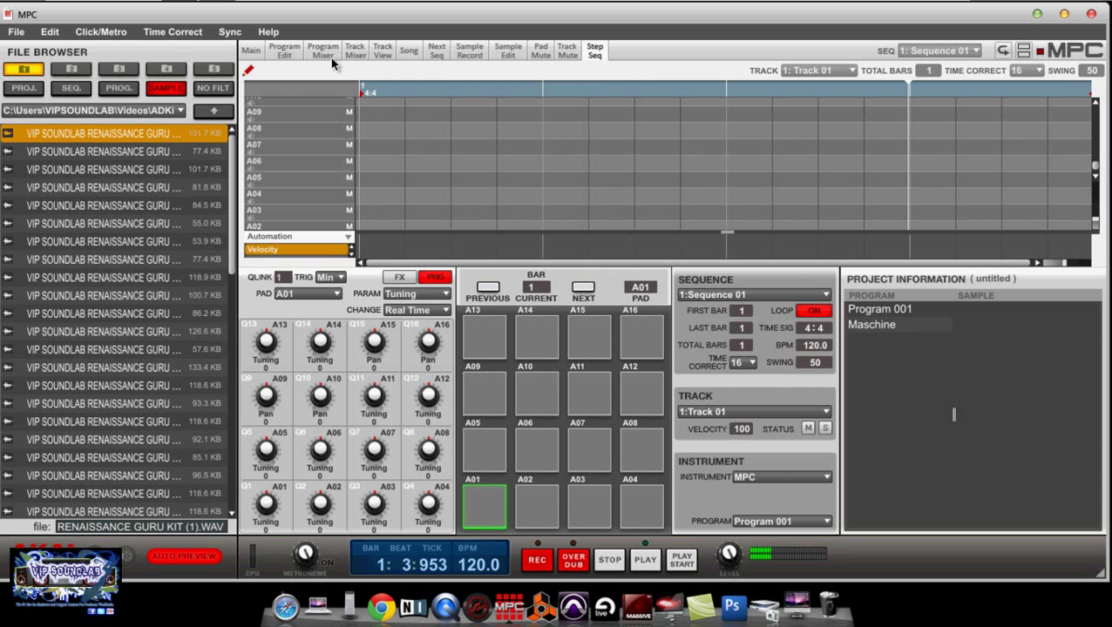
{"action": "left_click", "coordinate": [252, 53]}
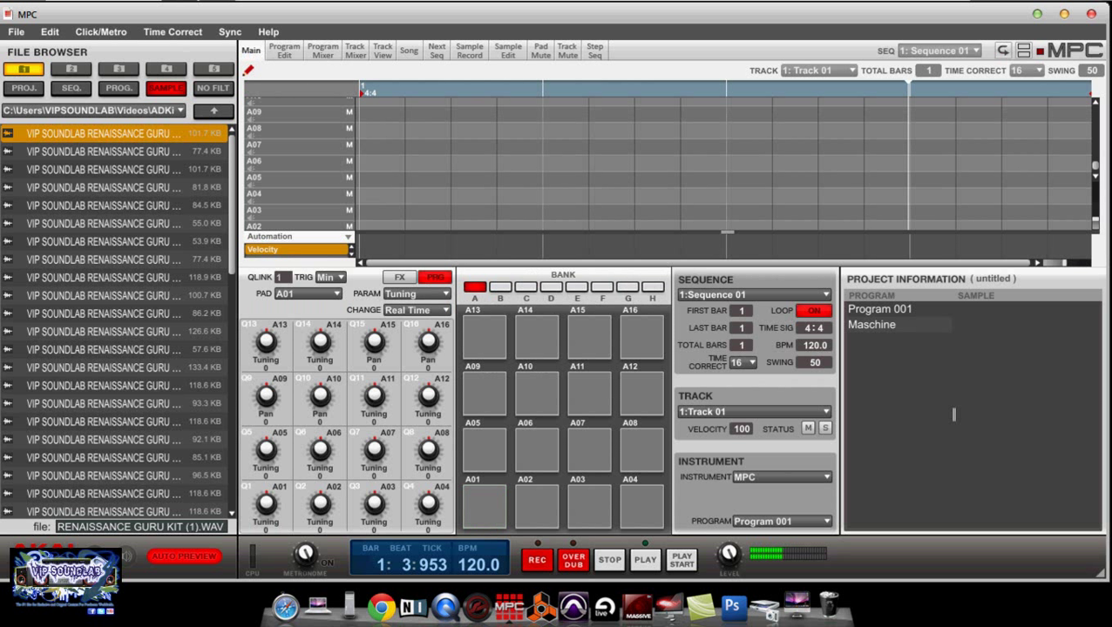
Step: Enlarge the pad rows in the sequence grid and look through the available real-time automation parameters
{"action": "left_click", "coordinate": [1059, 261]}
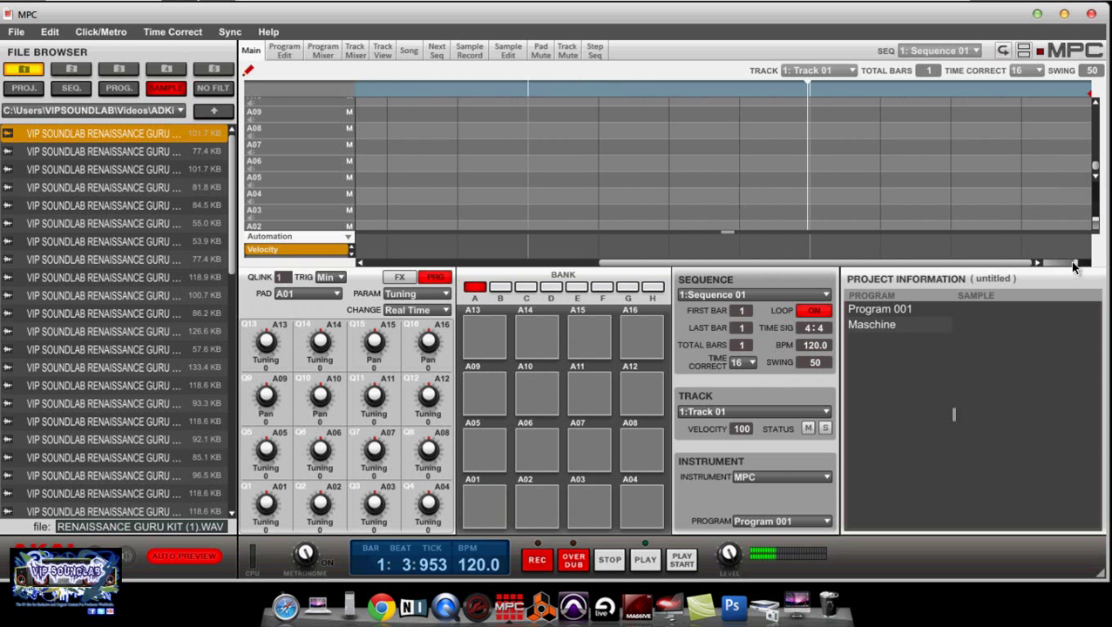
{"action": "mouse_move", "coordinate": [1095, 229]}
{"action": "left_mouse_down"}
{"action": "mouse_move", "coordinate": [1099, 197]}
{"action": "mouse_move", "coordinate": [1098, 213]}
{"action": "left_mouse_up"}
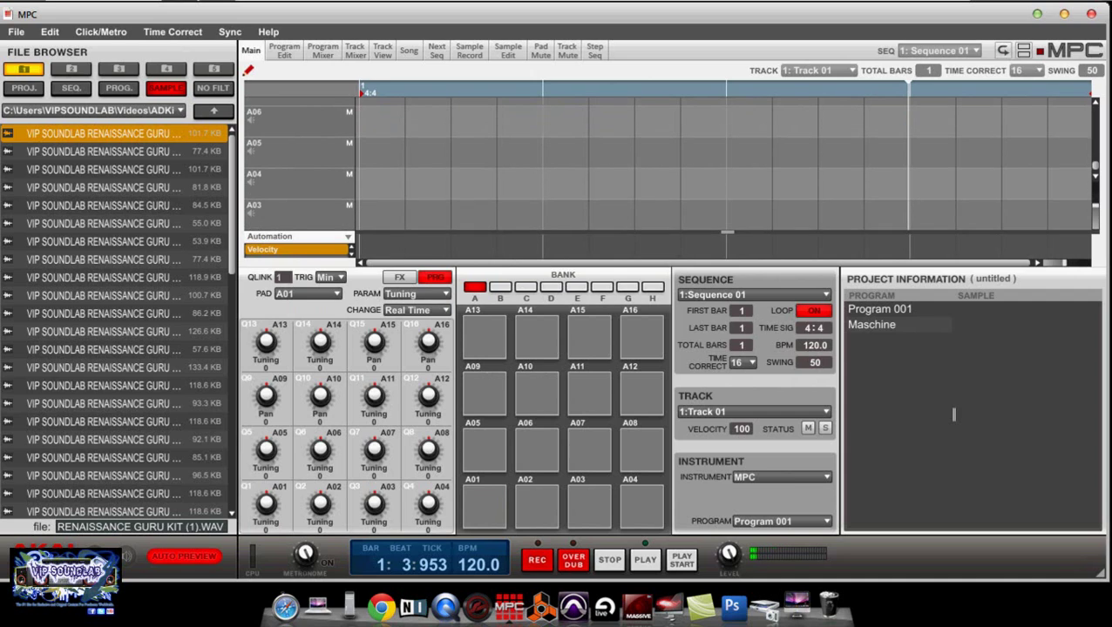
{"action": "left_click", "coordinate": [348, 239]}
{"action": "mouse_move", "coordinate": [375, 248]}
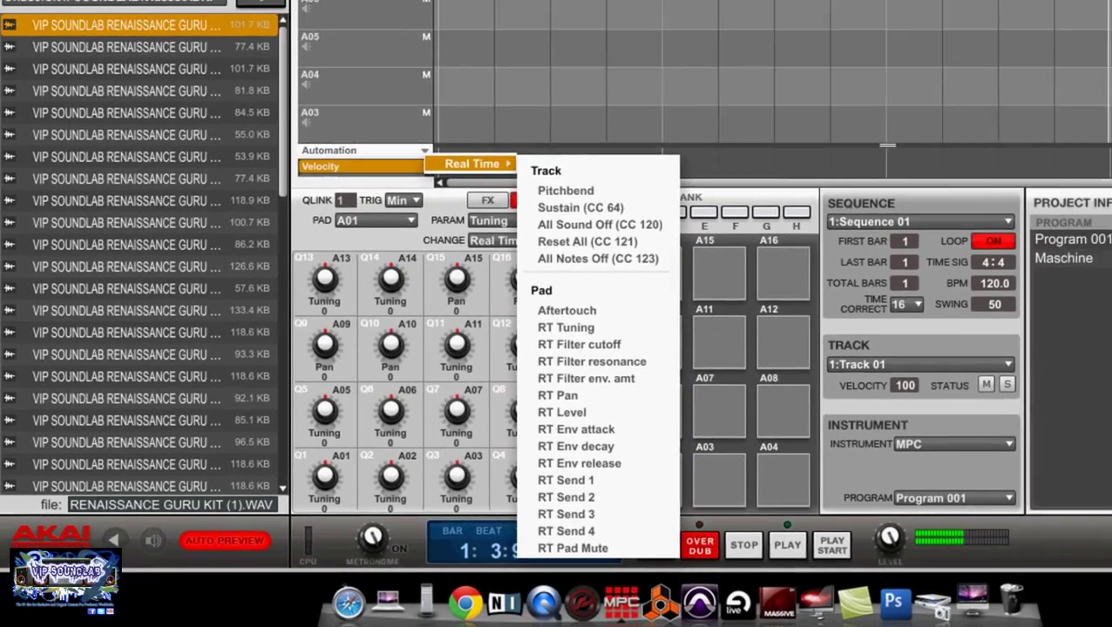
{"action": "left_click", "coordinate": [711, 19]}
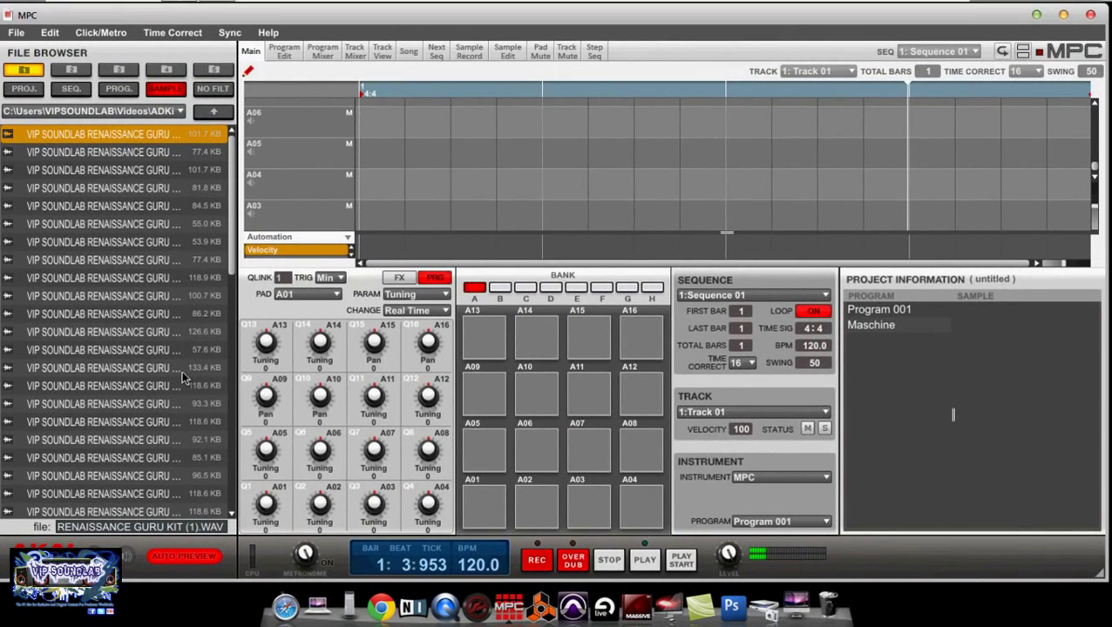
Step: Load RENAISSANCE GURU KIT (42).WAV onto pad A01 and replace it on the first layer with KIT (43).WAV
{"action": "left_click_drag", "start_coordinate": [231, 234], "coordinate": [228, 372]}
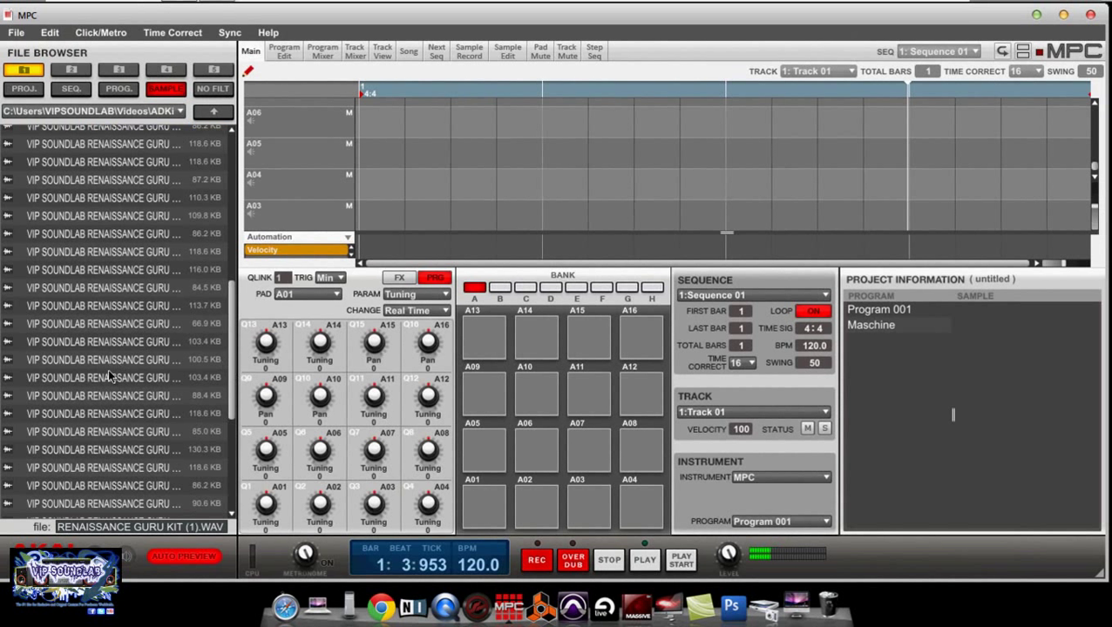
{"action": "left_click_drag", "start_coordinate": [109, 377], "coordinate": [475, 510]}
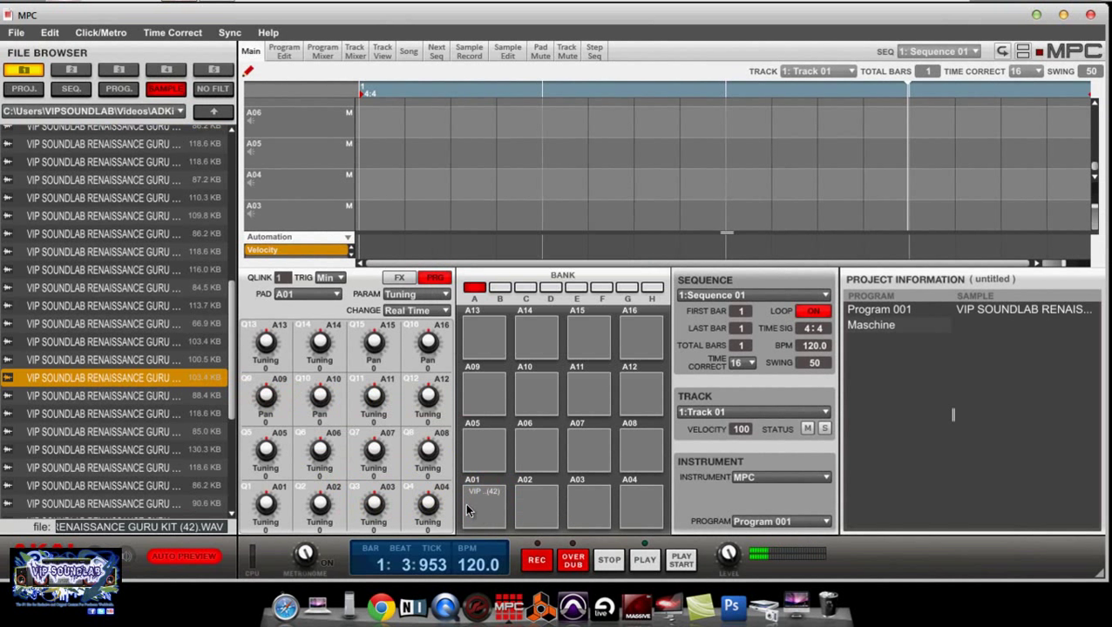
{"action": "left_click_drag", "start_coordinate": [163, 398], "coordinate": [533, 488]}
{"action": "left_click_drag", "start_coordinate": [607, 470], "coordinate": [554, 470]}
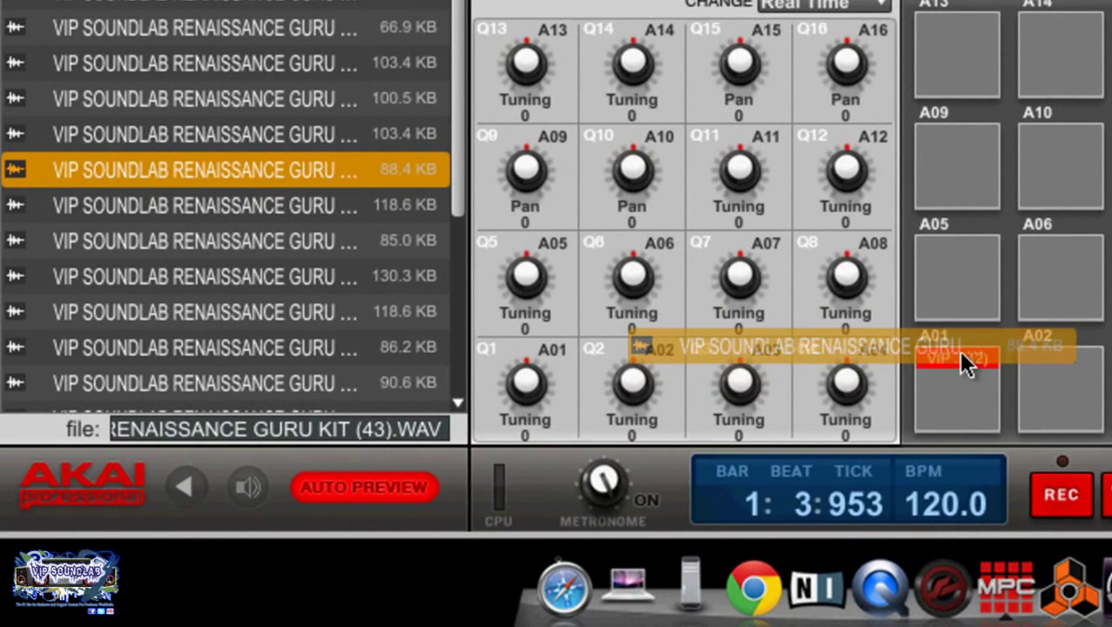
{"action": "left_click_drag", "start_coordinate": [962, 356], "coordinate": [955, 413]}
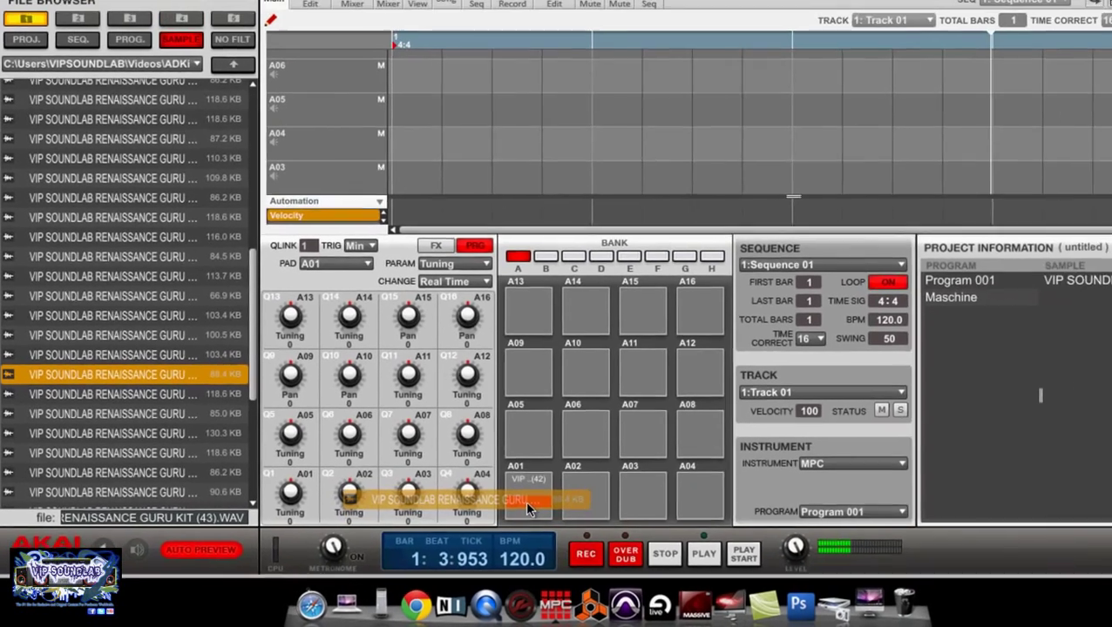
{"action": "left_click_drag", "start_coordinate": [528, 505], "coordinate": [484, 528]}
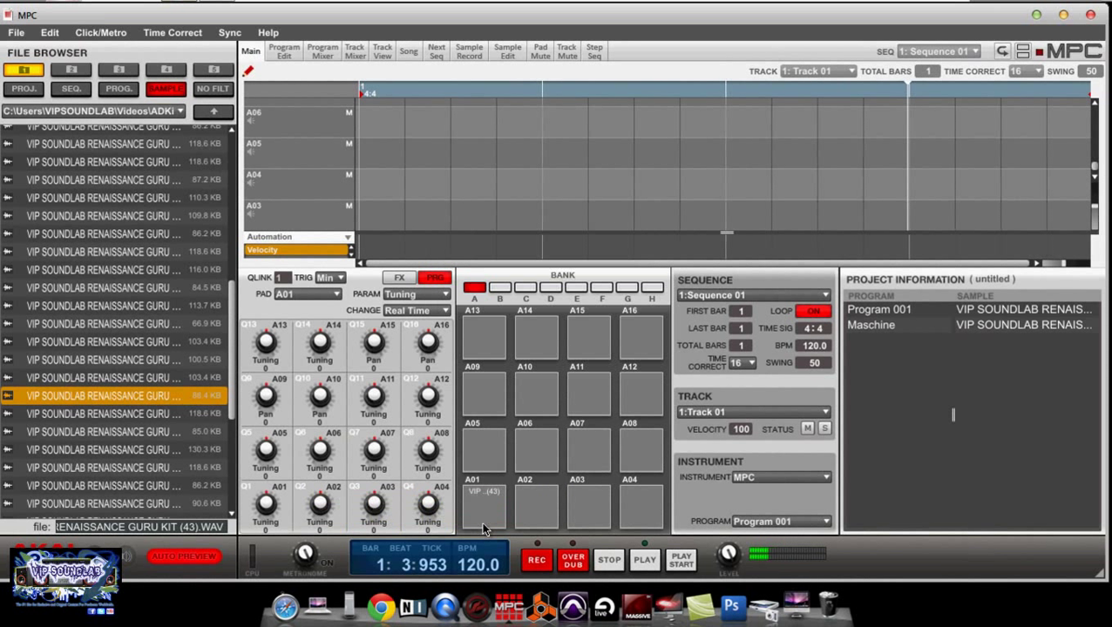
Step: Add KIT (44).WAV to pad A01's second layer and KIT (42).WAV to its fourth, replacing the existing sample of that name
{"action": "left_click_drag", "start_coordinate": [110, 415], "coordinate": [477, 507]}
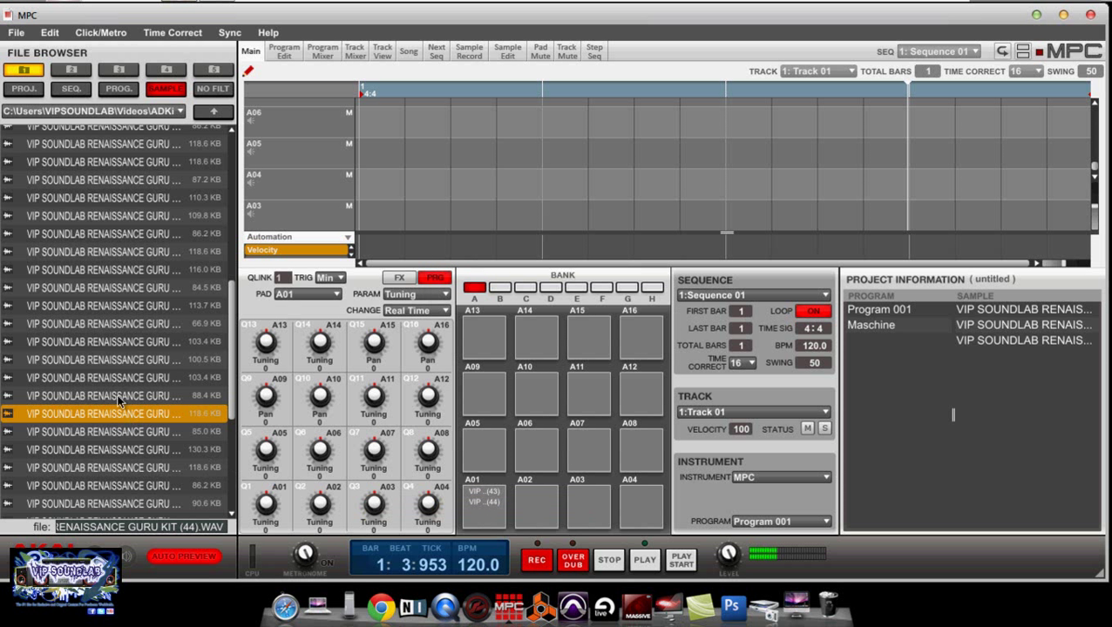
{"action": "left_click_drag", "start_coordinate": [119, 380], "coordinate": [486, 528]}
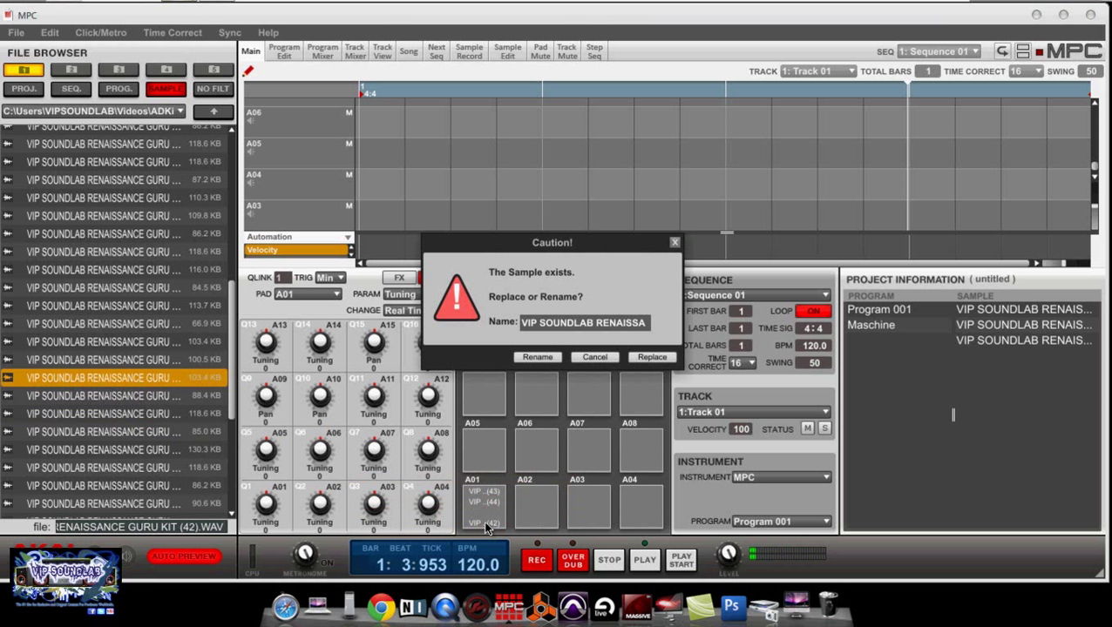
{"action": "left_click", "coordinate": [651, 358]}
Step: Load RENAISSANCE GURU KIT (40).WAV onto the third layer of pad A01 and audition the pad
{"action": "left_click_drag", "start_coordinate": [145, 341], "coordinate": [494, 523]}
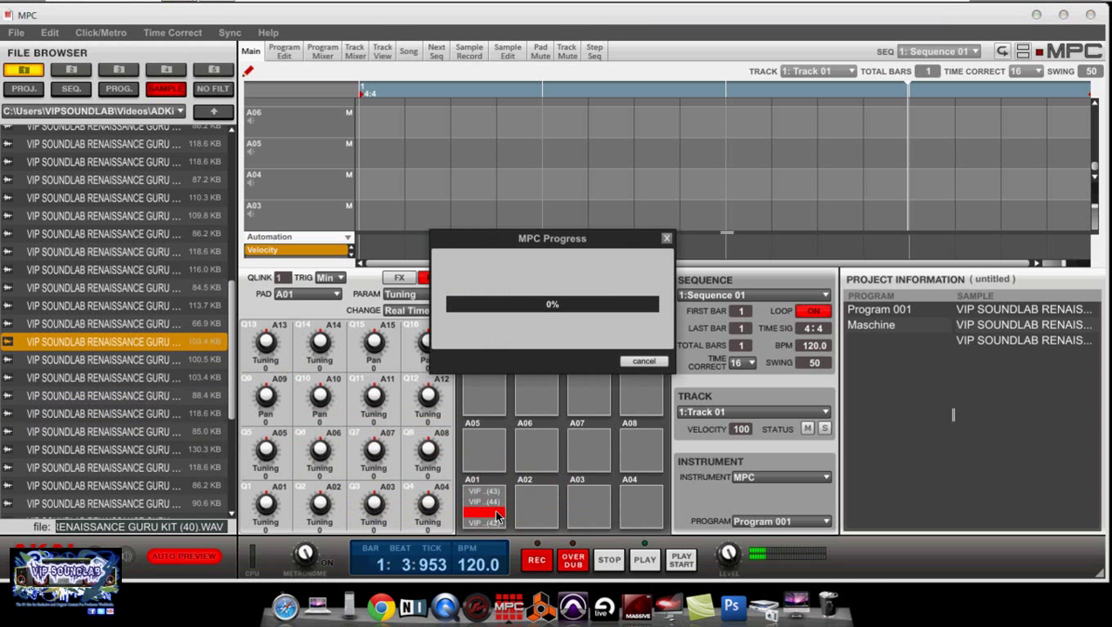
{"action": "left_click", "coordinate": [492, 510]}
{"action": "left_click", "coordinate": [492, 510]}
{"action": "left_click", "coordinate": [492, 509]}
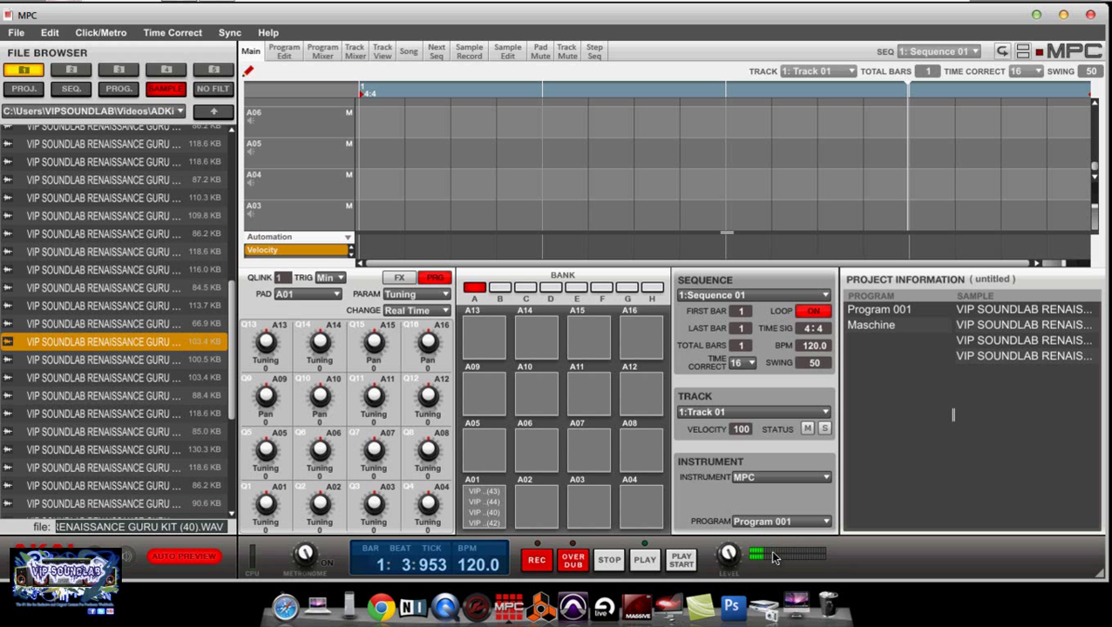
Step: Audition the layered samples on pad A01, and check the VST folders in the plugin preferences
{"action": "left_click", "coordinate": [483, 510]}
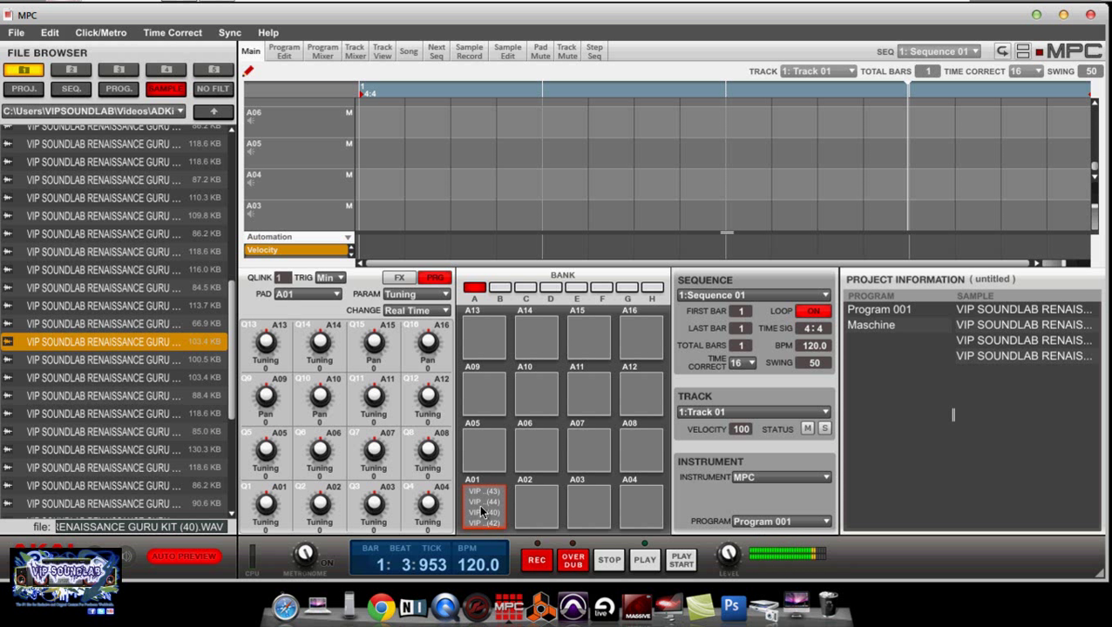
{"action": "left_click", "coordinate": [484, 510]}
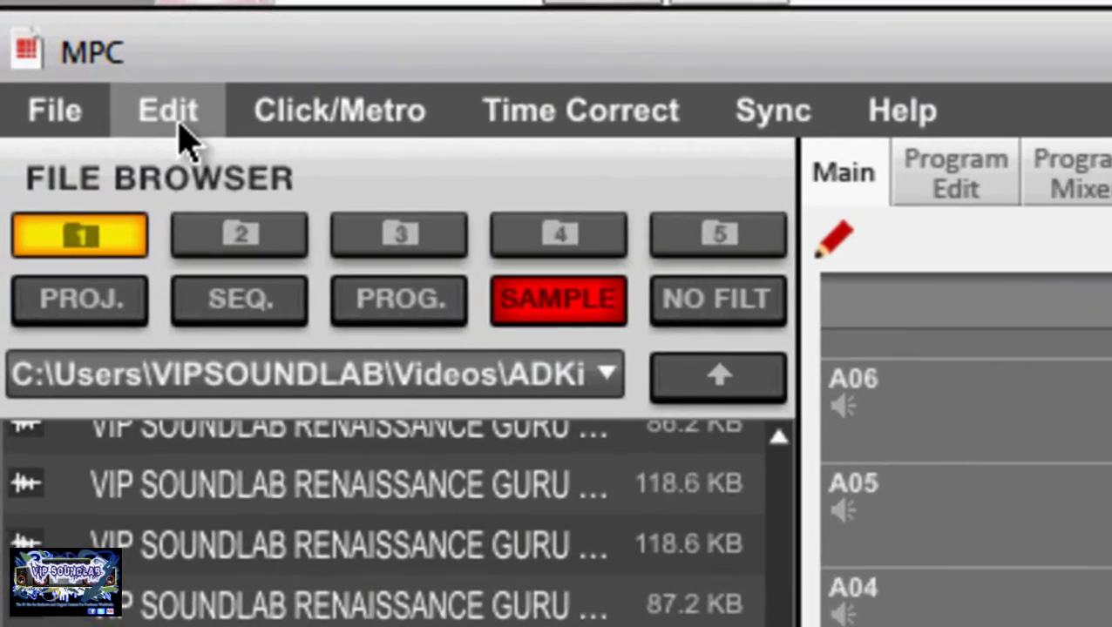
{"action": "left_click", "coordinate": [180, 129]}
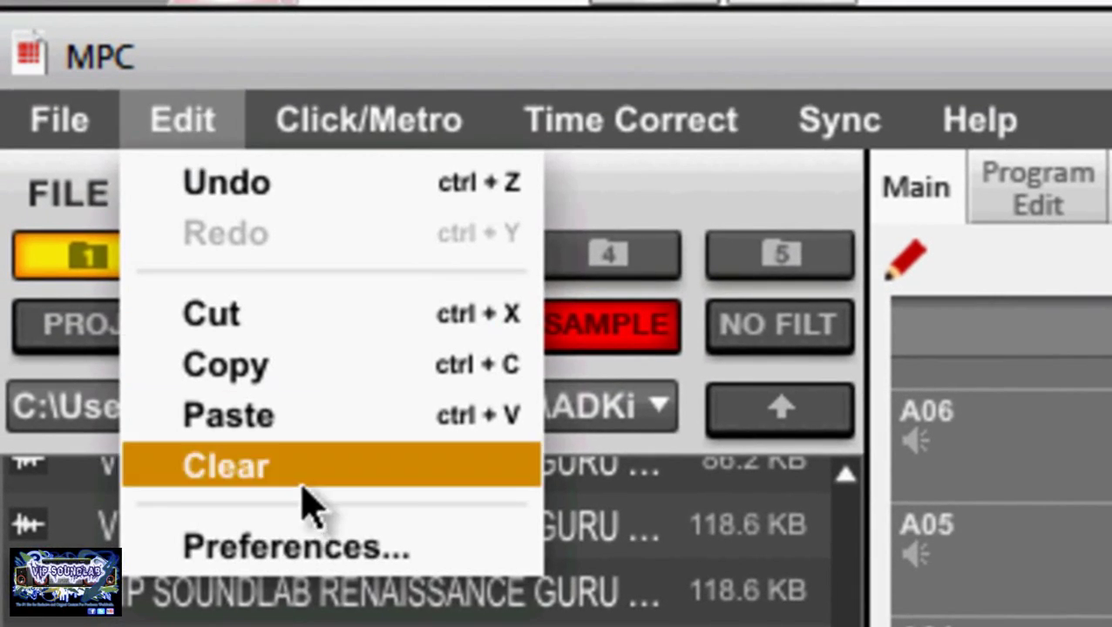
{"action": "left_click", "coordinate": [279, 504]}
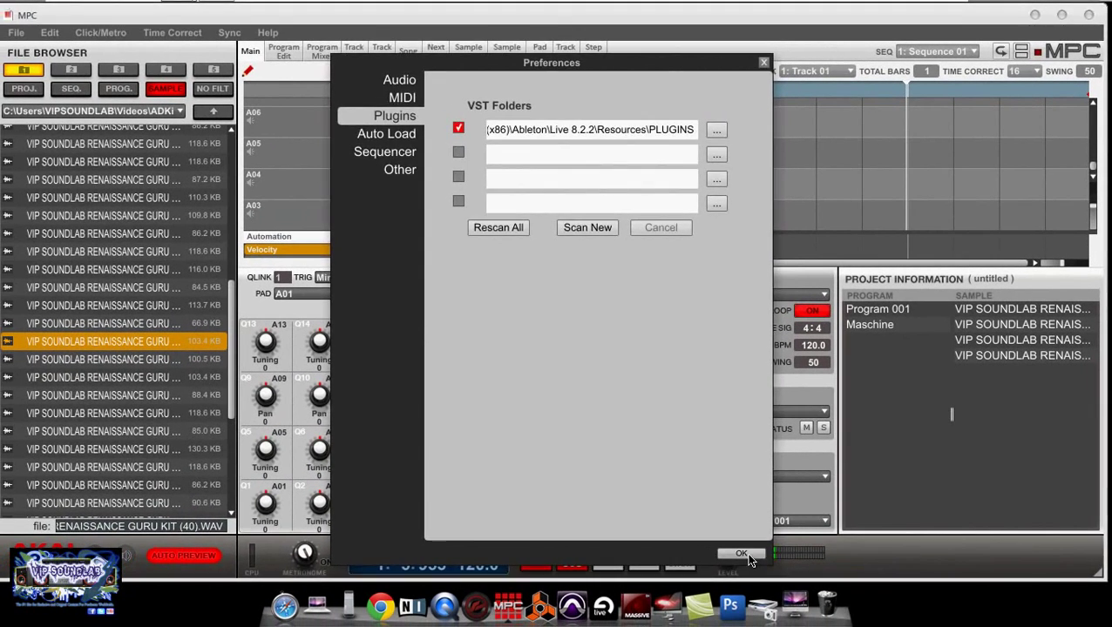
{"action": "left_click", "coordinate": [737, 560]}
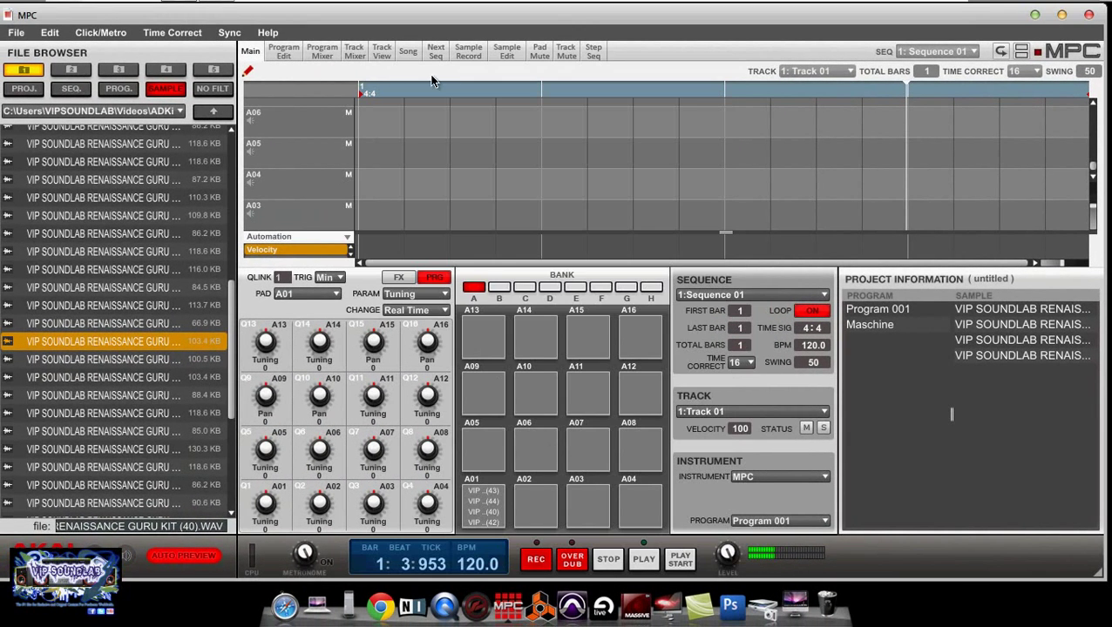
Step: View the track view and the track mixer, and turn on the inserts for Track 01
{"action": "left_click", "coordinate": [383, 52]}
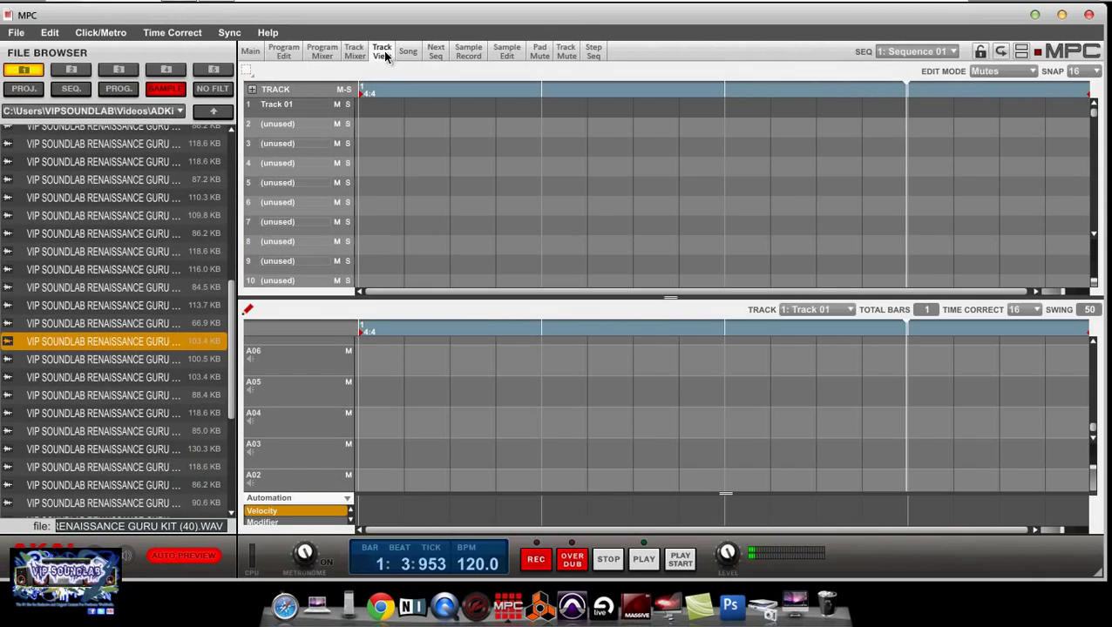
{"action": "left_click", "coordinate": [353, 53]}
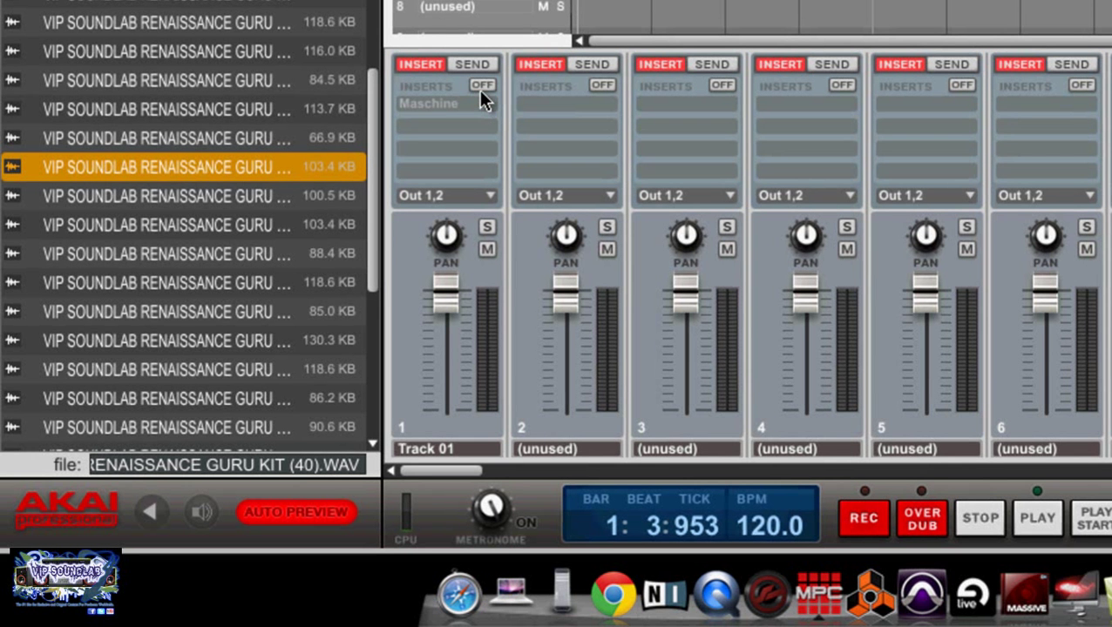
{"action": "left_click", "coordinate": [441, 132]}
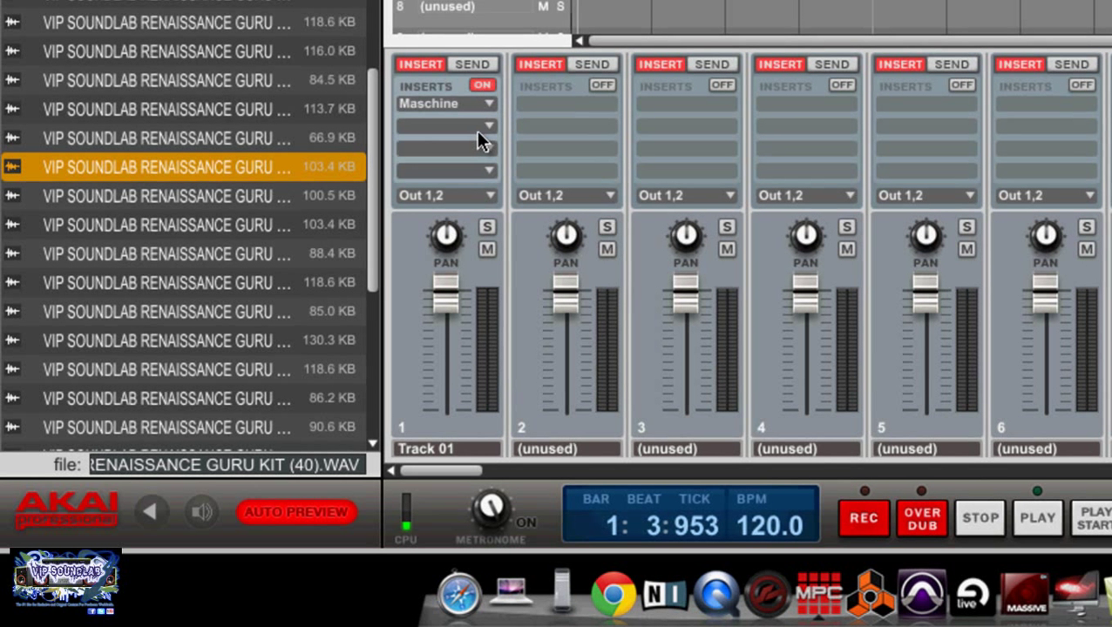
Step: Look through the internal and external effects available for Track 01's second insert slot without choosing one
{"action": "left_click", "coordinate": [482, 128]}
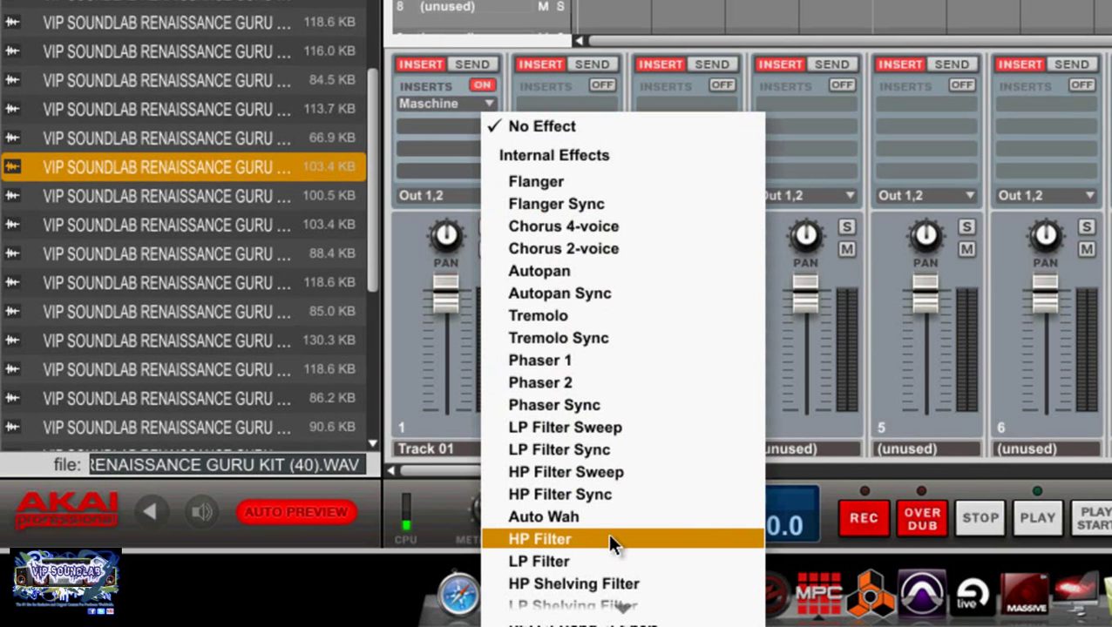
{"action": "mouse_move", "coordinate": [626, 608]}
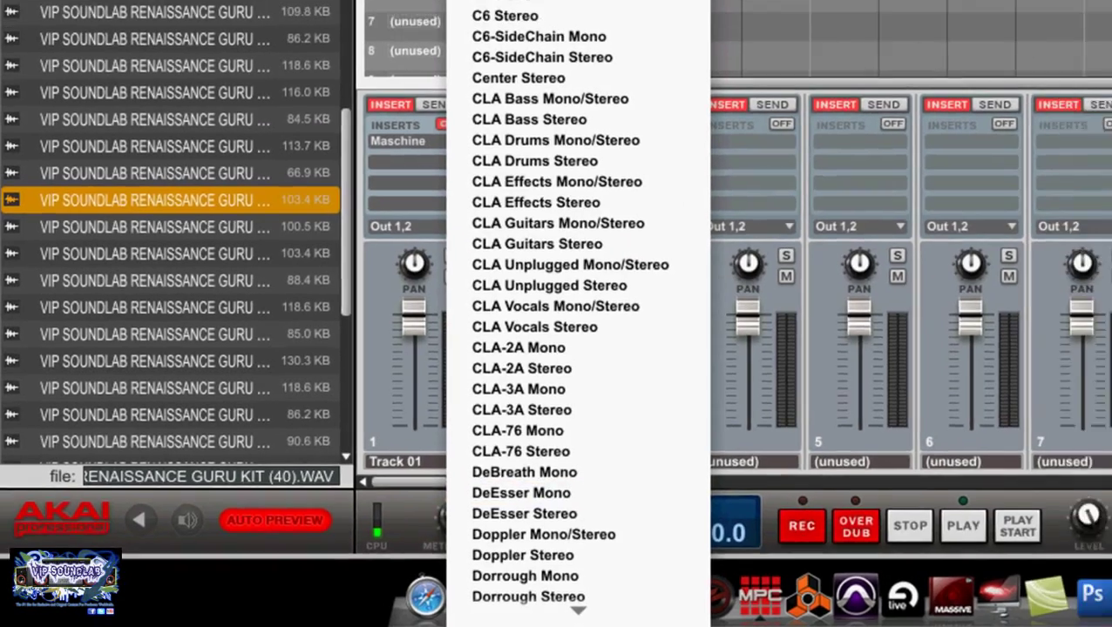
{"action": "mouse_move", "coordinate": [604, 0]}
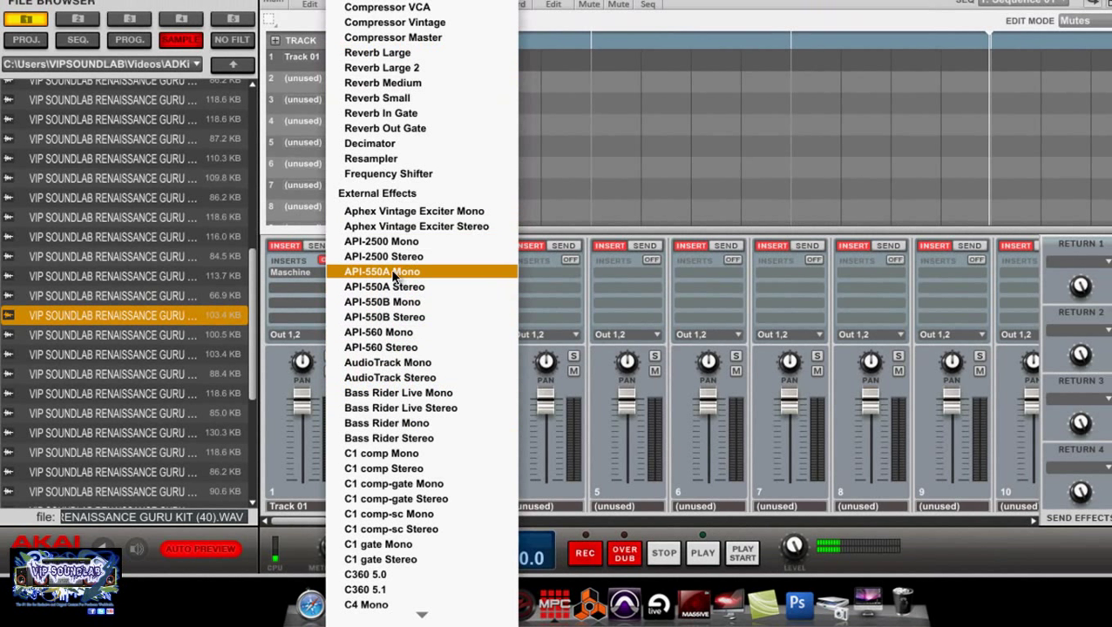
{"action": "mouse_move", "coordinate": [417, 616]}
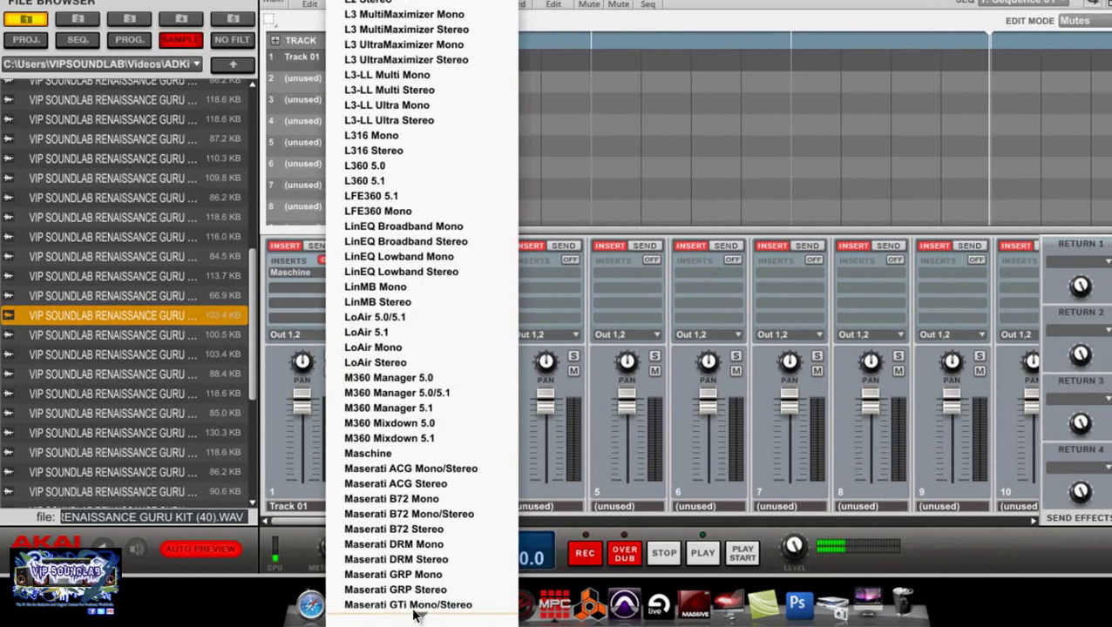
{"action": "mouse_move", "coordinate": [418, 3]}
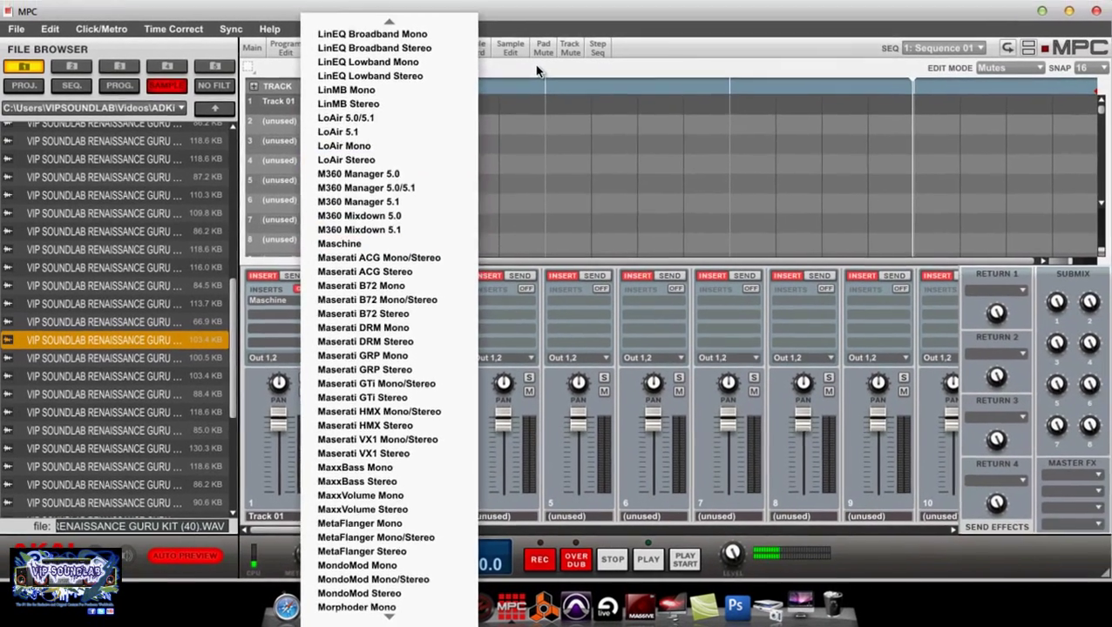
{"action": "left_click", "coordinate": [537, 71]}
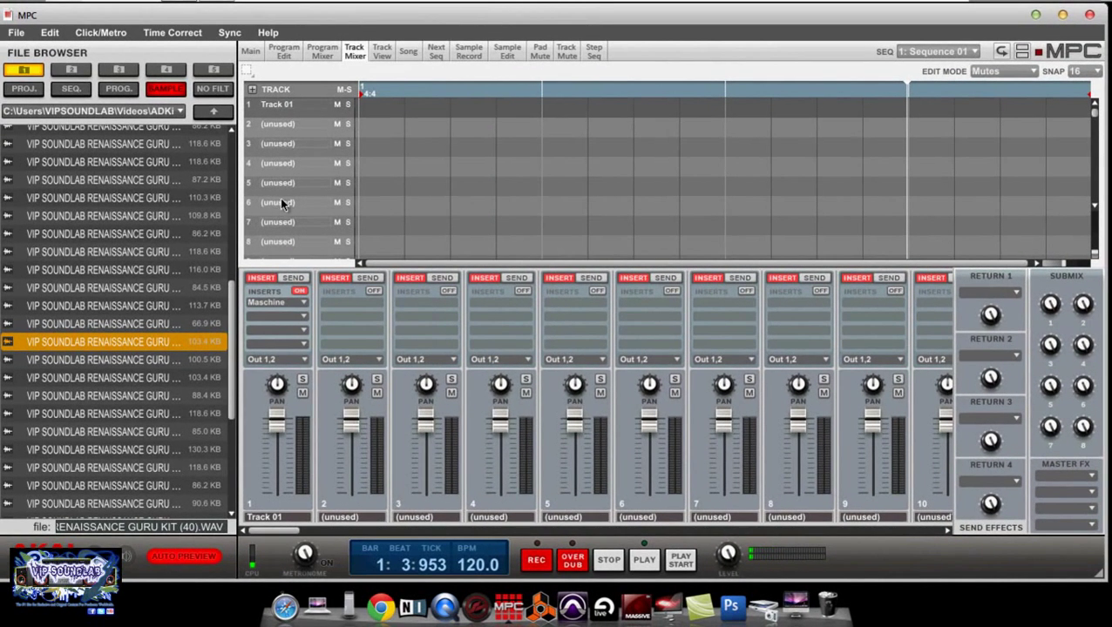
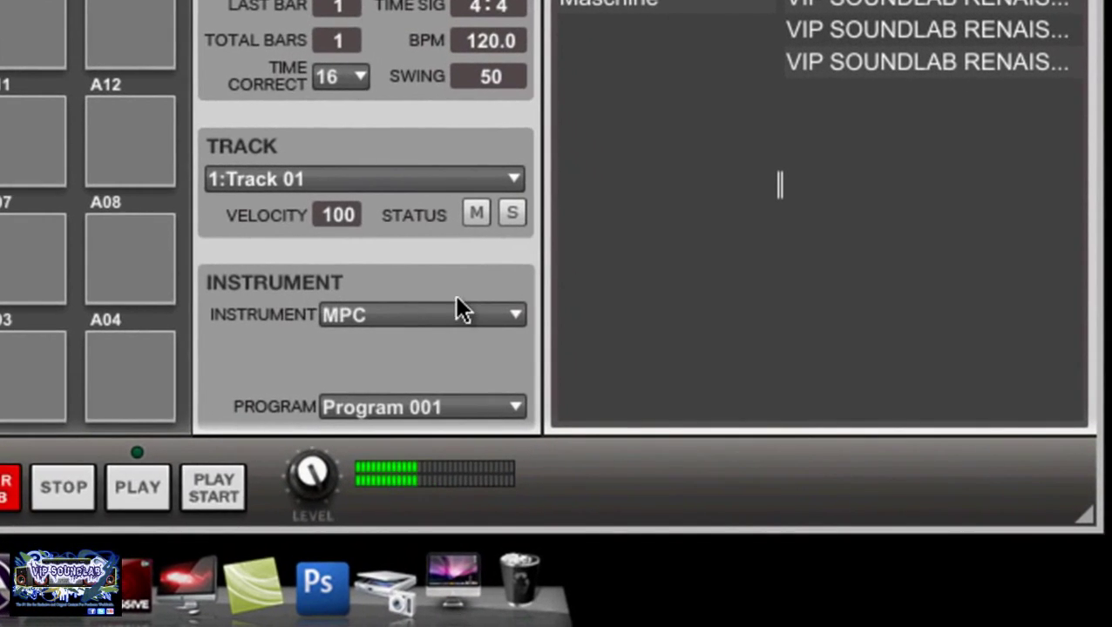
Step: Set Track 01's instrument to Plugin on the main screen and open Maschine from its insert slot in the track mixer
{"action": "left_click", "coordinate": [778, 455]}
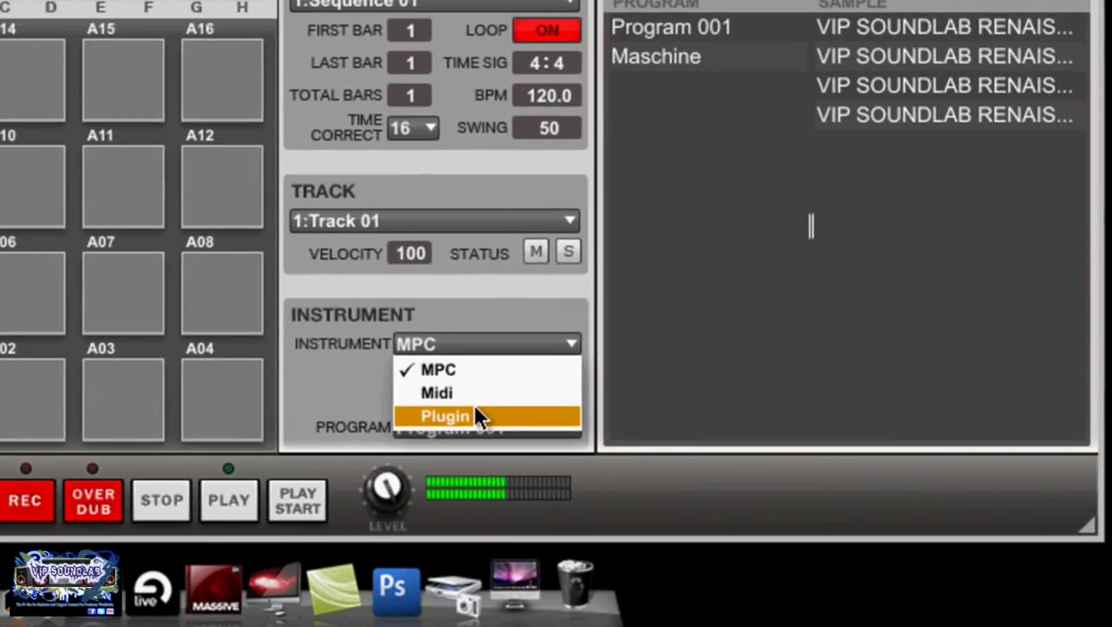
{"action": "left_click", "coordinate": [410, 394]}
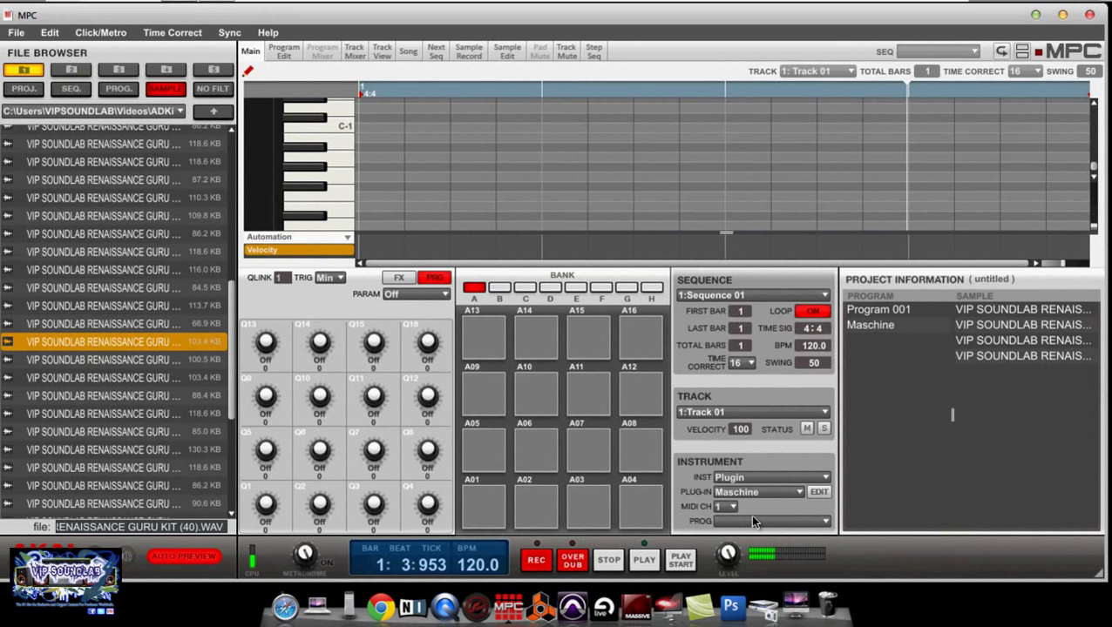
{"action": "left_click", "coordinate": [352, 51]}
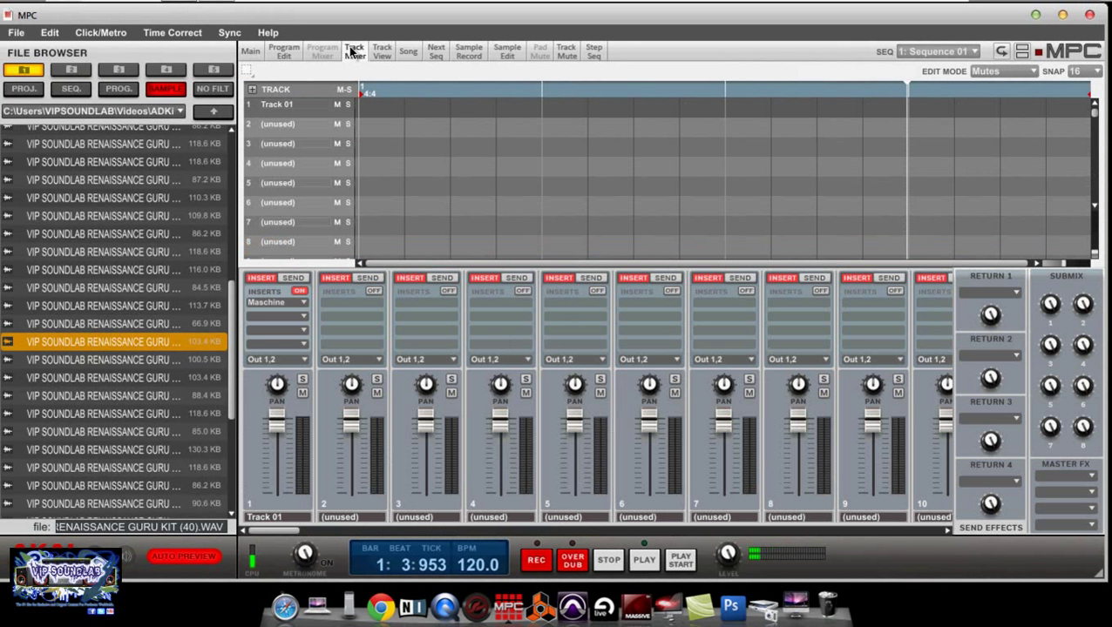
{"action": "double_click", "coordinate": [285, 302]}
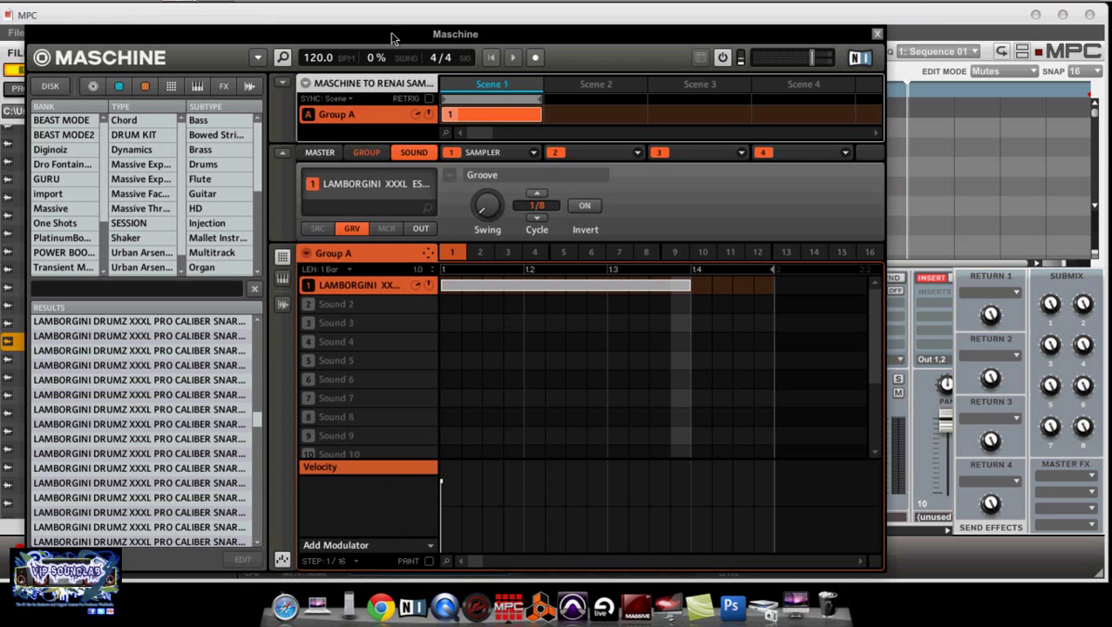
{"action": "left_click_drag", "start_coordinate": [392, 37], "coordinate": [866, 48]}
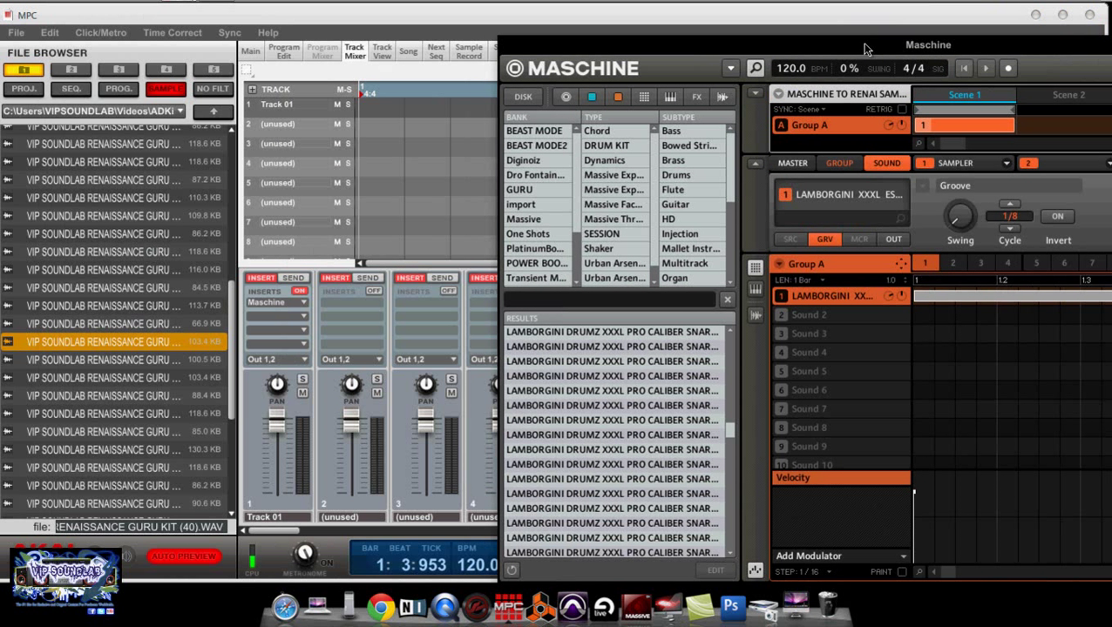
Step: Batch-map Maschine's Group A sounds to MIDI notes on channel 1 with root note C3, and close the plugin window
{"action": "left_click", "coordinate": [779, 264]}
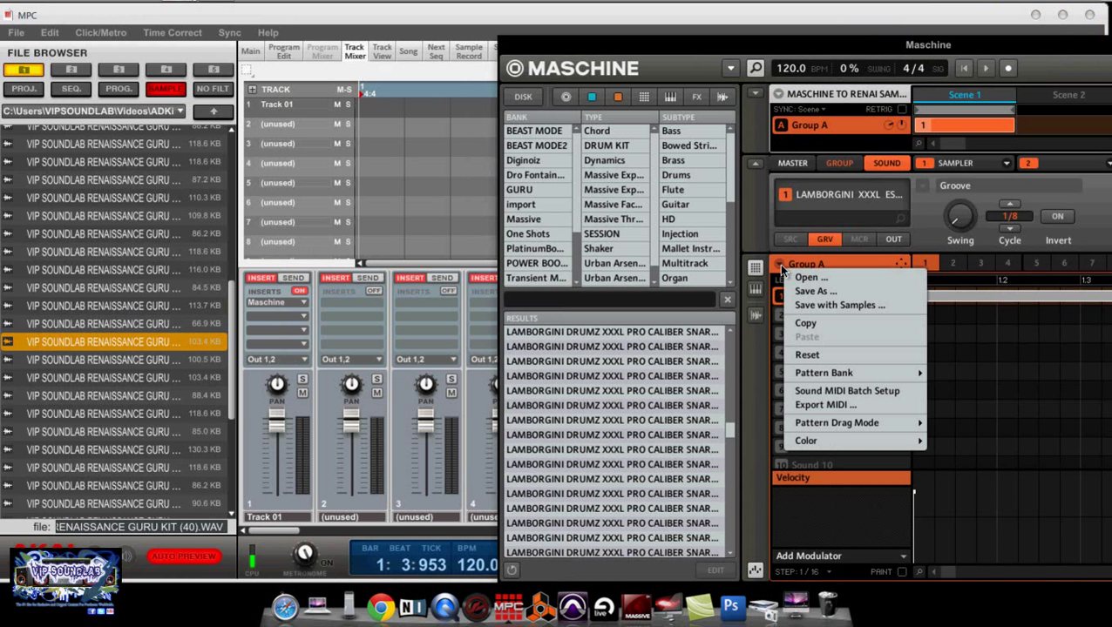
{"action": "left_click", "coordinate": [813, 395]}
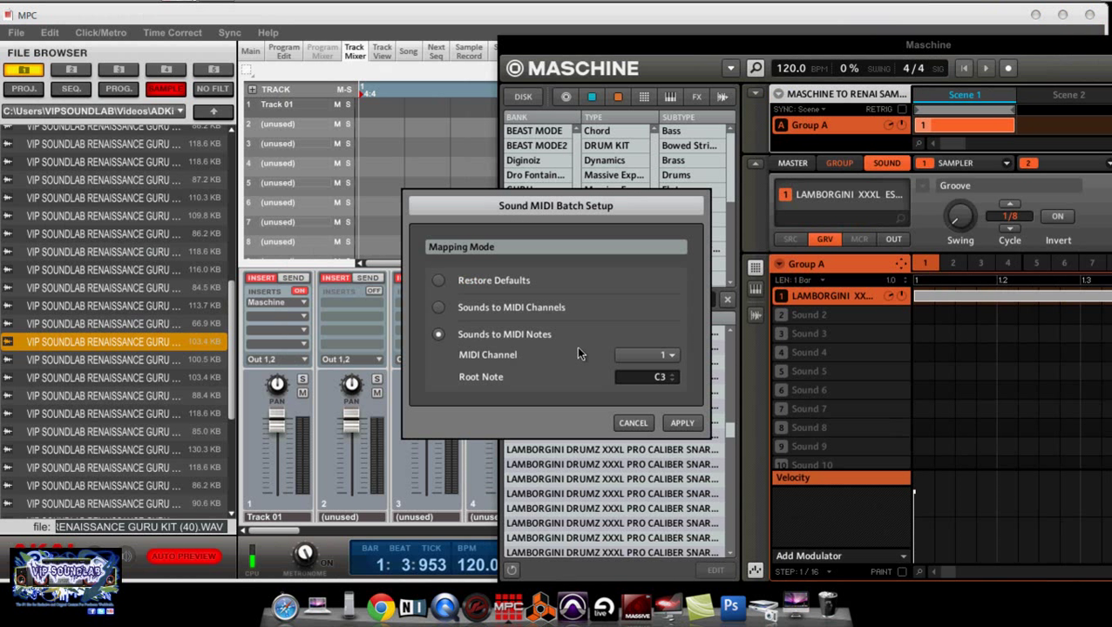
{"action": "left_click", "coordinate": [678, 423]}
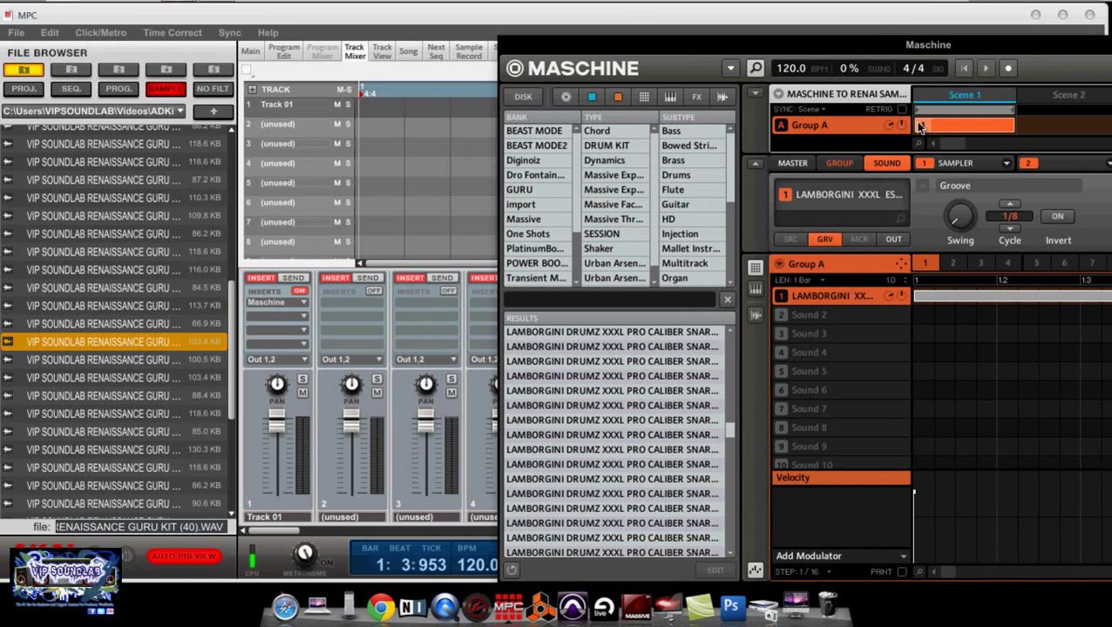
{"action": "left_click_drag", "start_coordinate": [962, 52], "coordinate": [601, 45]}
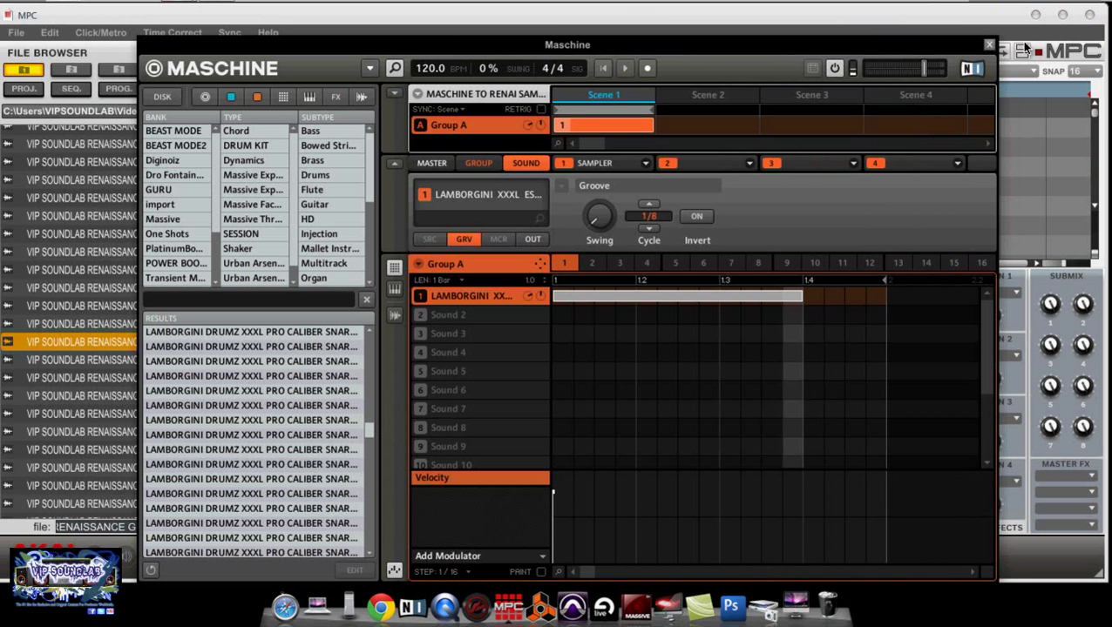
{"action": "left_click", "coordinate": [990, 45]}
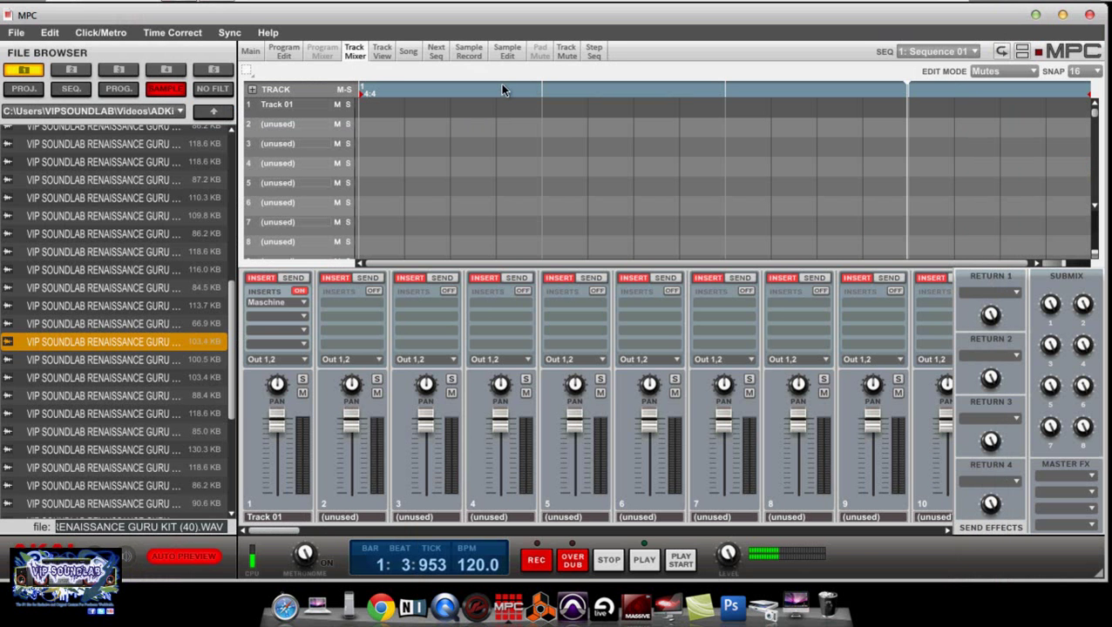
Step: Check the main screen, and reopen Maschine from Track 01's insert slot with its window moved clear of the first mixer channels
{"action": "left_click", "coordinate": [251, 52]}
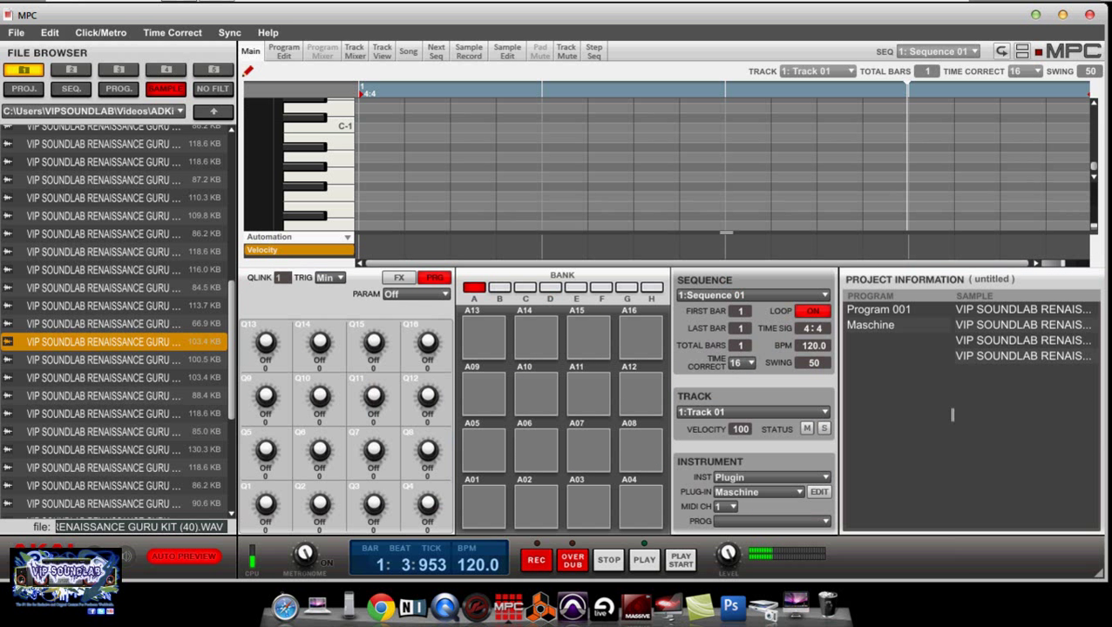
{"action": "left_click", "coordinate": [354, 52]}
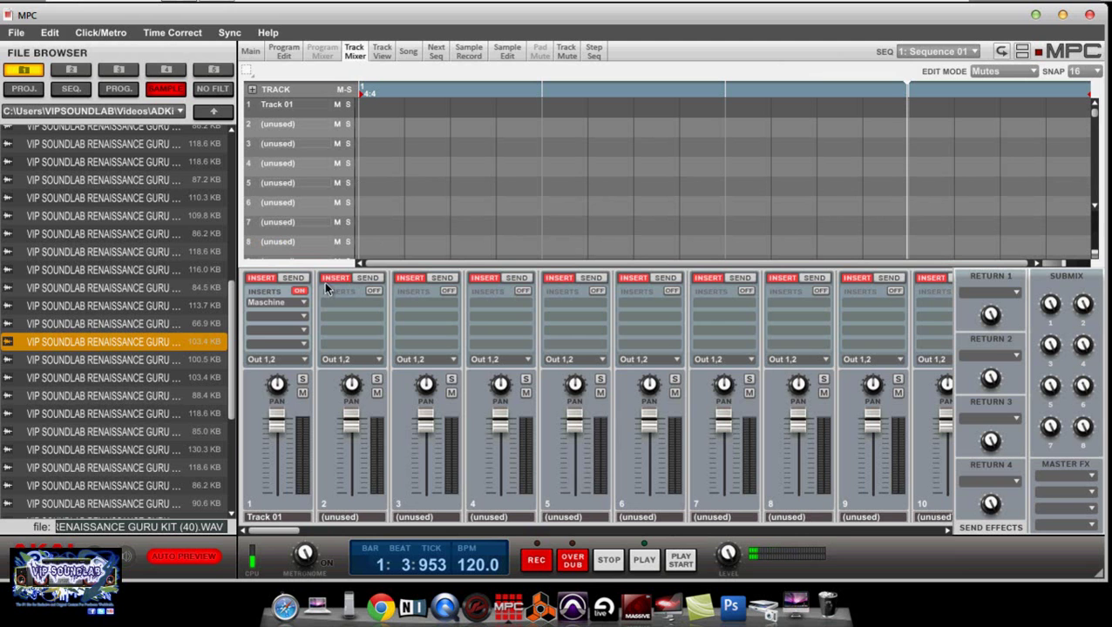
{"action": "left_click", "coordinate": [284, 307]}
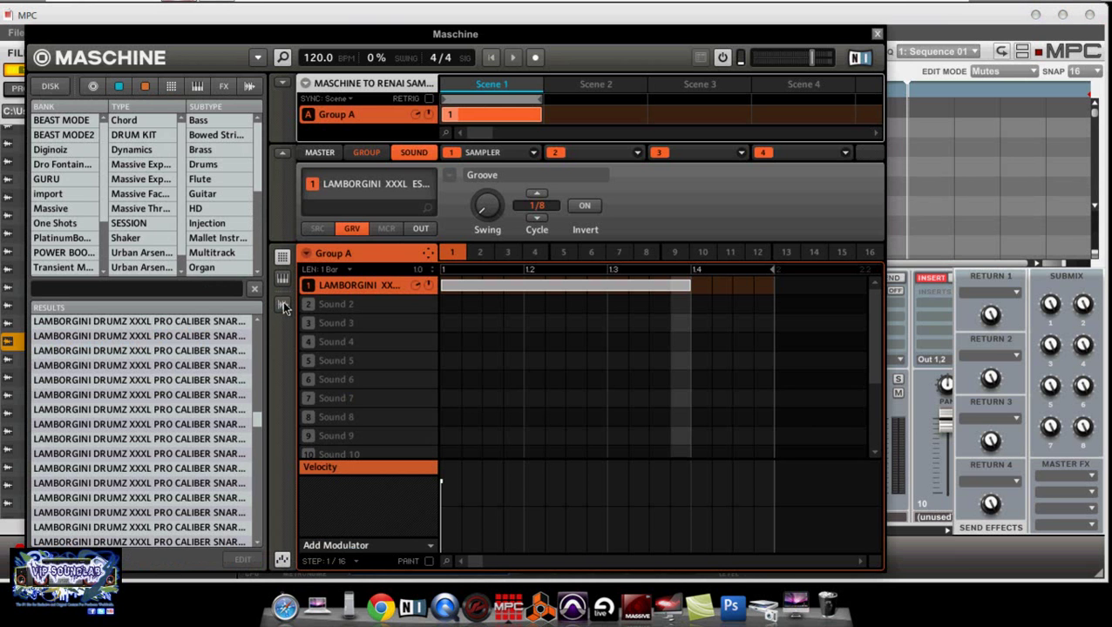
{"action": "left_click_drag", "start_coordinate": [223, 39], "coordinate": [757, 13]}
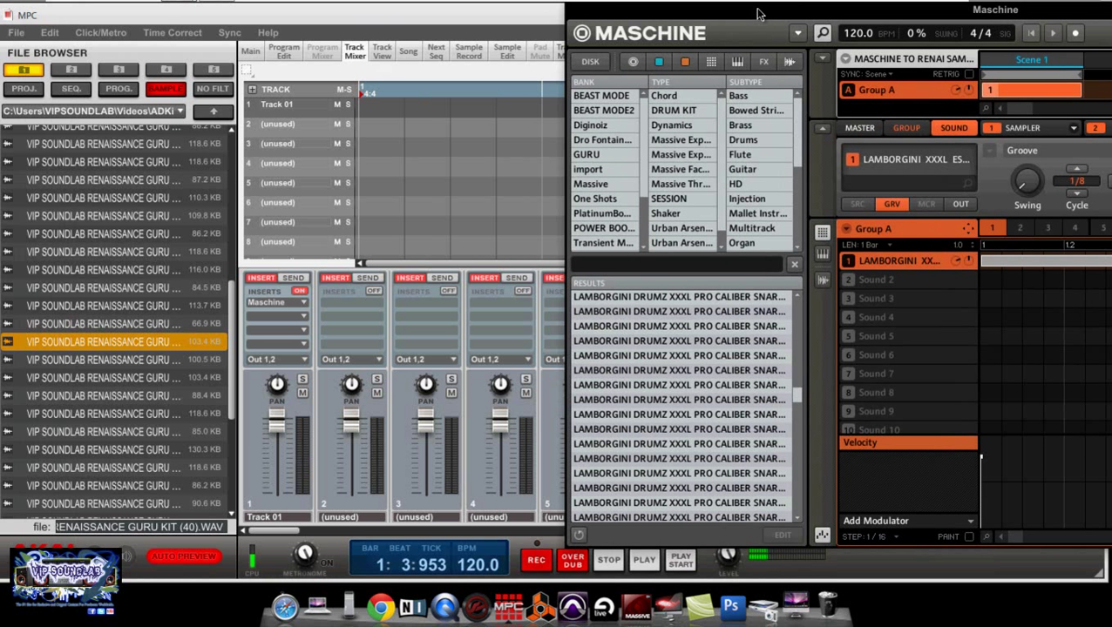
Step: Play the sequence from the start with the Maschine window reopened beside the track mixer, and stop playback
{"action": "left_click", "coordinate": [681, 562]}
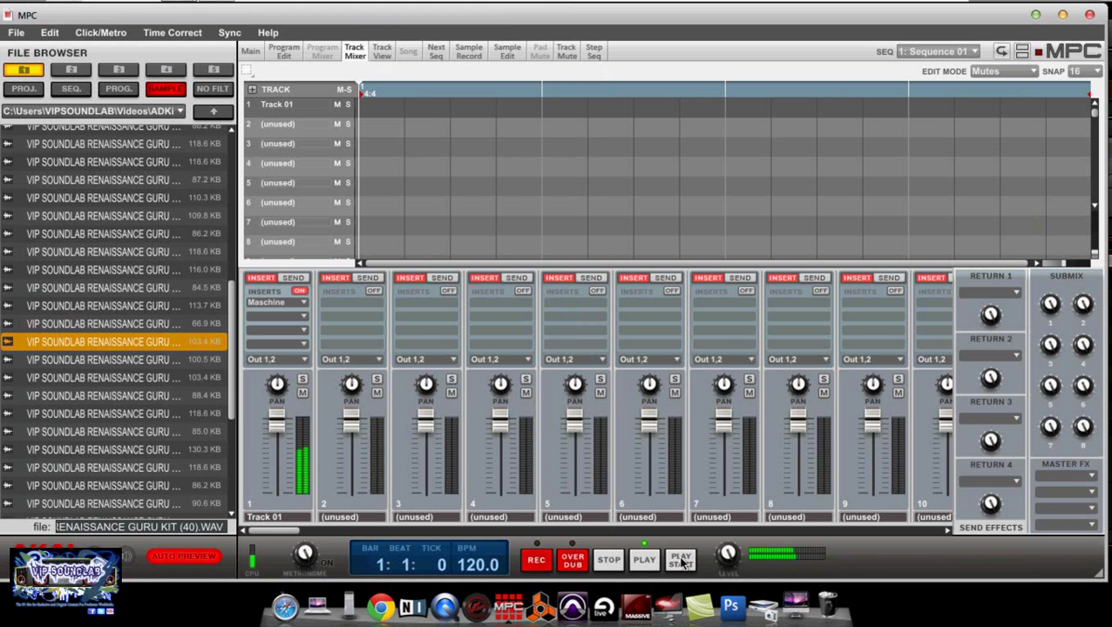
{"action": "left_click", "coordinate": [288, 303]}
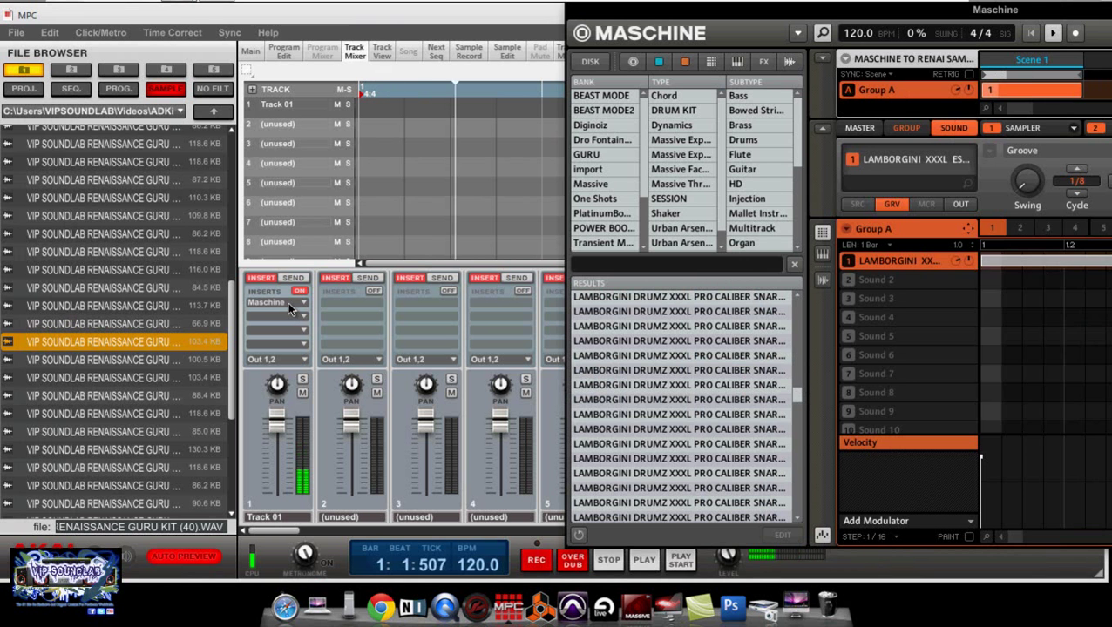
{"action": "left_click_drag", "start_coordinate": [826, 13], "coordinate": [732, 29]}
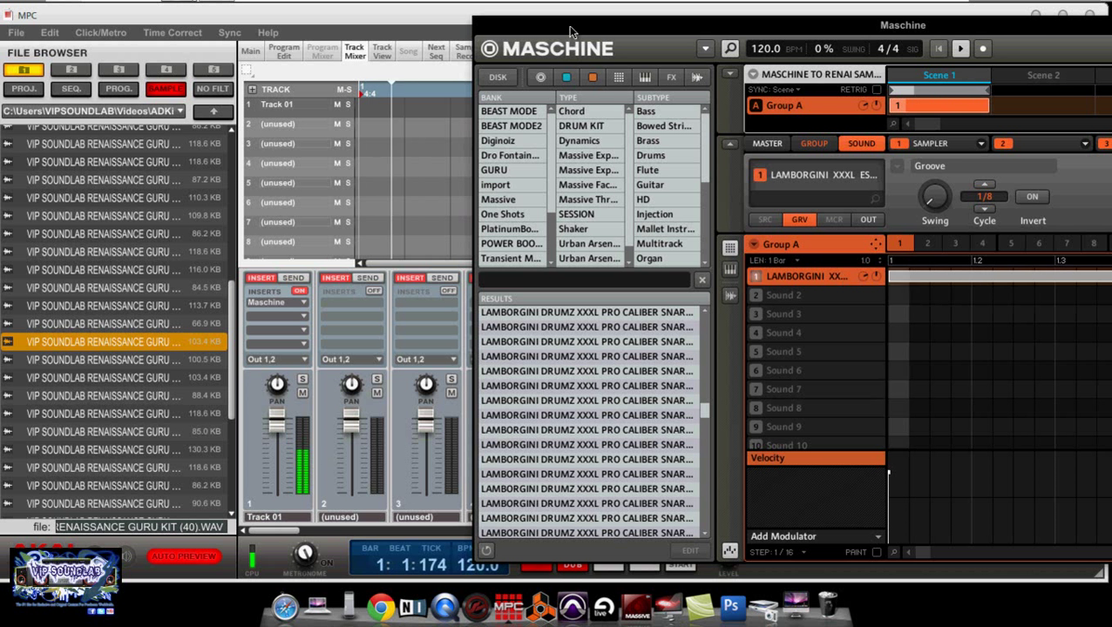
{"action": "left_click_drag", "start_coordinate": [571, 27], "coordinate": [867, 37]}
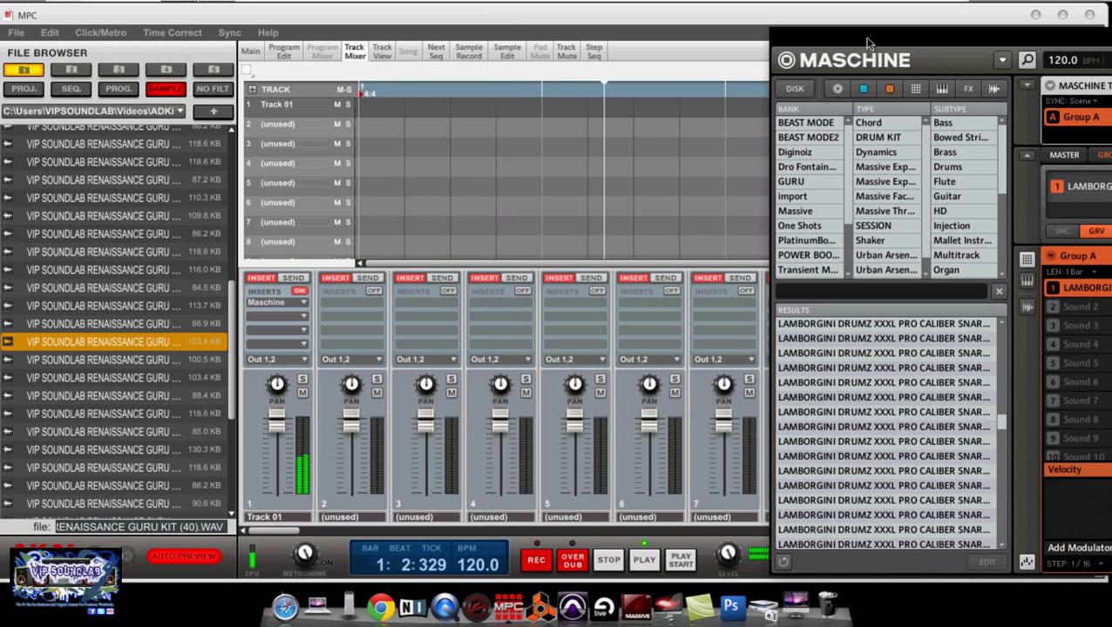
{"action": "left_click", "coordinate": [621, 558]}
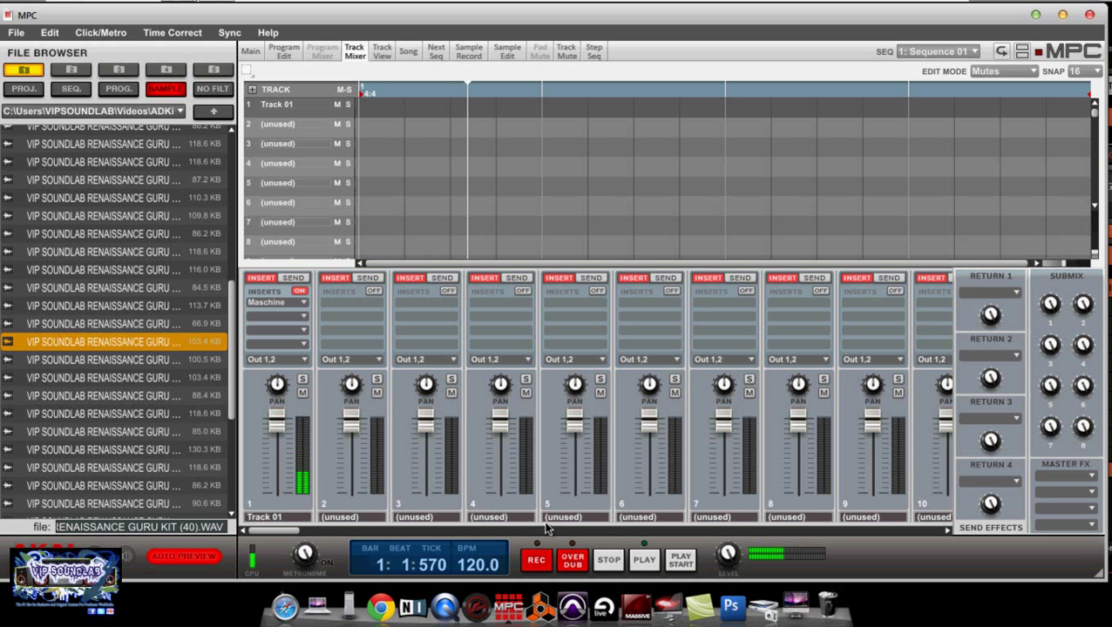
Step: Open the Sample Record screen to view its recording controls
{"action": "left_click", "coordinate": [469, 50]}
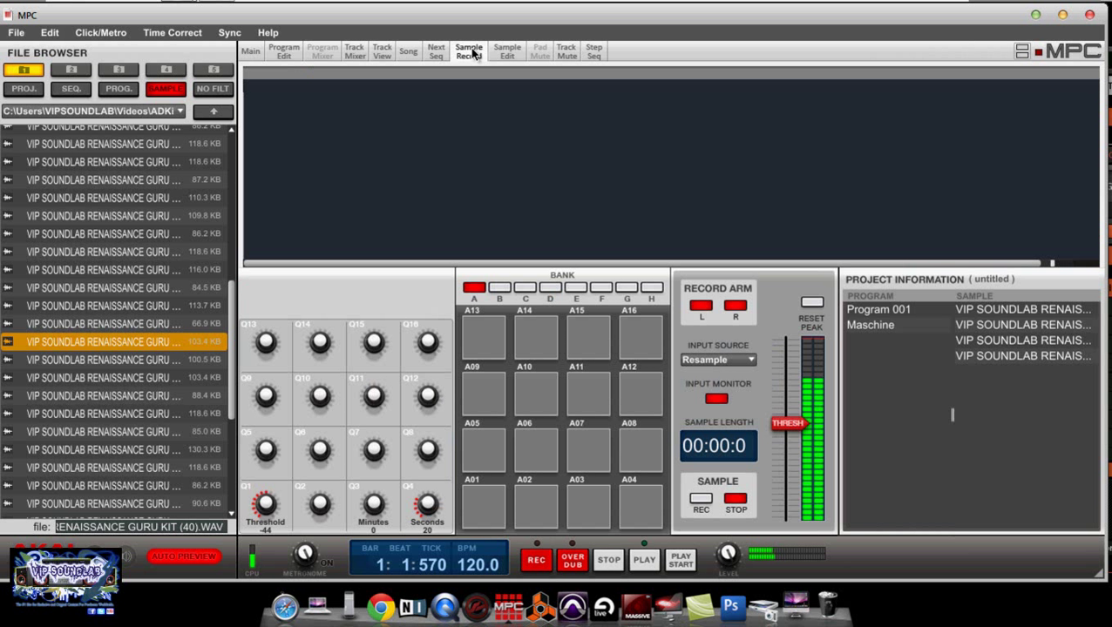
Step: Switch the sample input source to External and back to Resample, and start sequence playback
{"action": "left_click", "coordinate": [739, 360]}
{"action": "left_click", "coordinate": [725, 374]}
{"action": "left_click", "coordinate": [747, 360]}
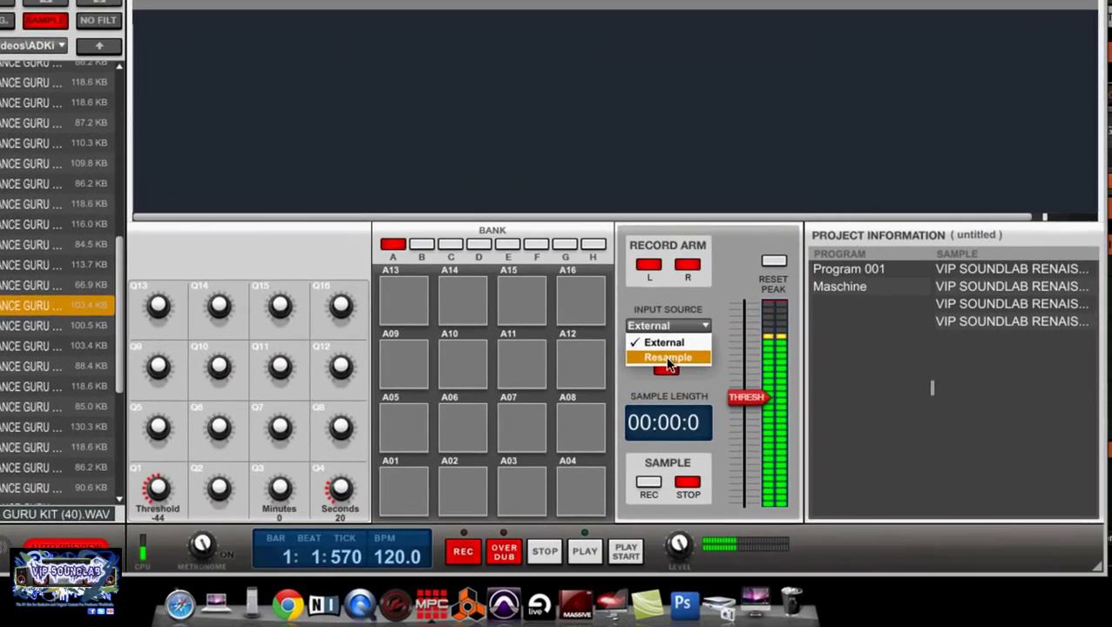
{"action": "left_click", "coordinate": [718, 387]}
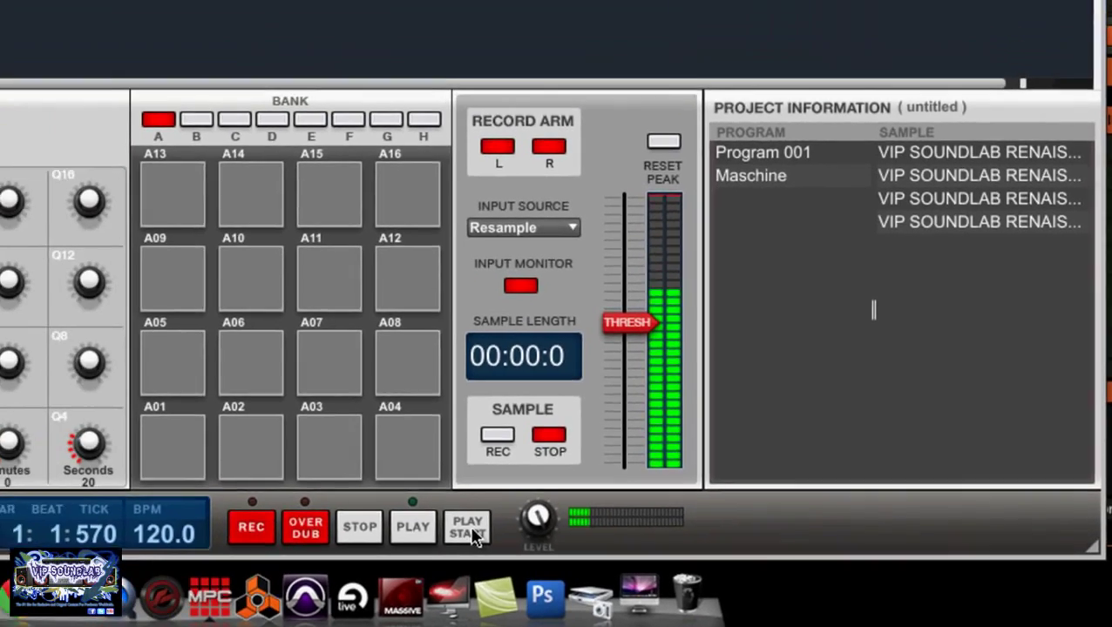
{"action": "left_click", "coordinate": [359, 512]}
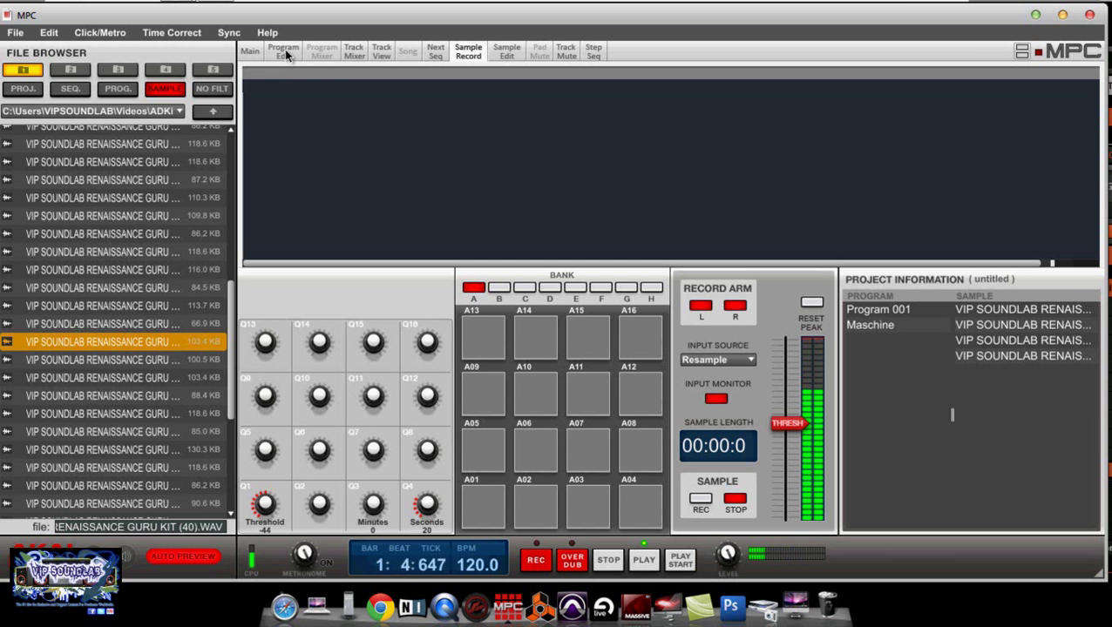
Step: Open Maschine from Track 01's insert slot during playback, move its window fully into view, and close it
{"action": "left_click", "coordinate": [353, 52]}
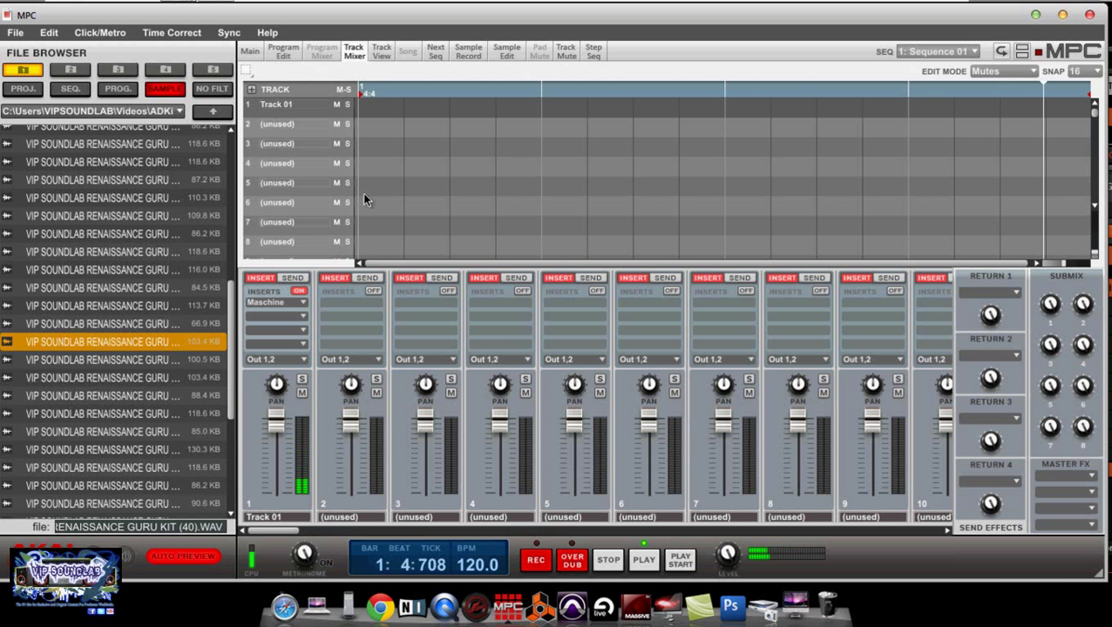
{"action": "left_click", "coordinate": [281, 303]}
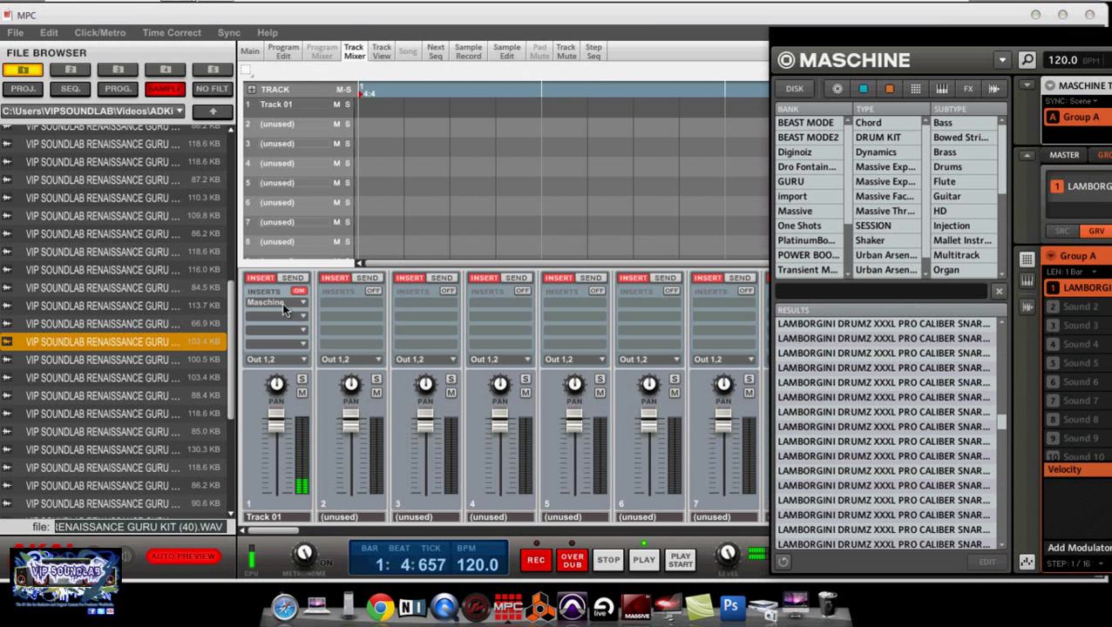
{"action": "left_click_drag", "start_coordinate": [1079, 31], "coordinate": [842, 42]}
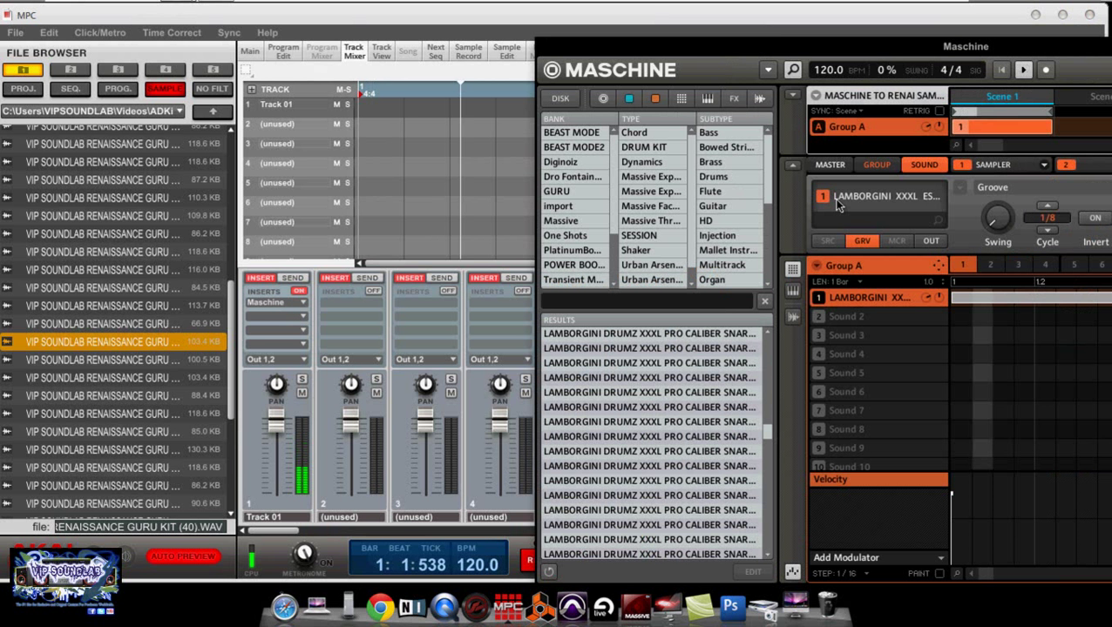
{"action": "double_click", "coordinate": [1002, 50]}
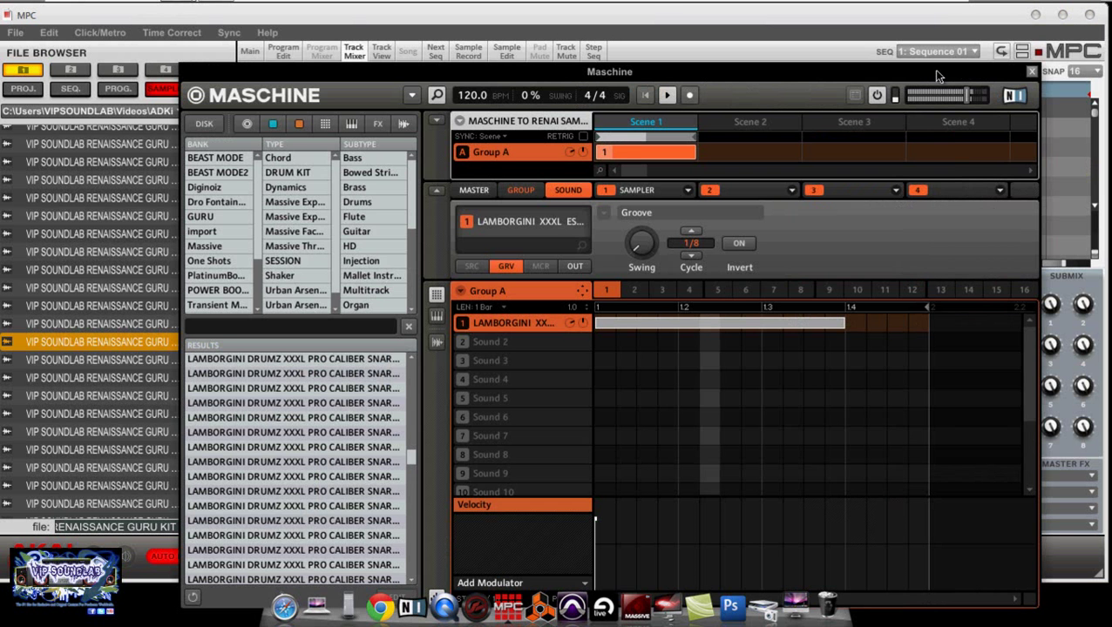
{"action": "left_click", "coordinate": [1030, 71]}
Step: Resample about 1.9 seconds of the playing audio in Sample Record and keep the take as sample 2 with no pad assigned
{"action": "left_click", "coordinate": [504, 54]}
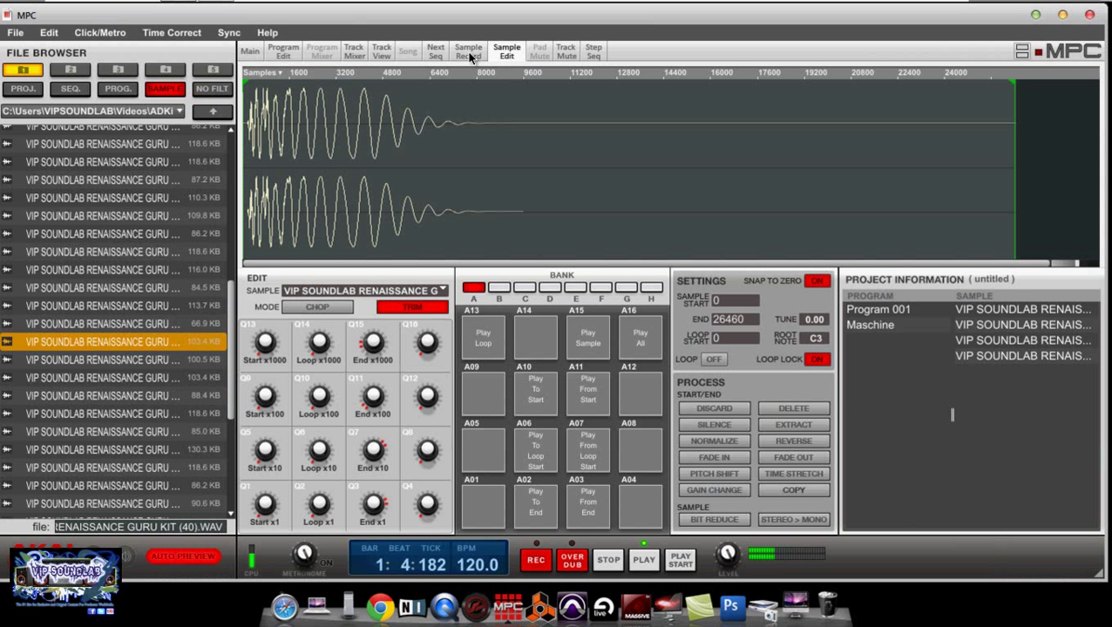
{"action": "left_click", "coordinate": [468, 54]}
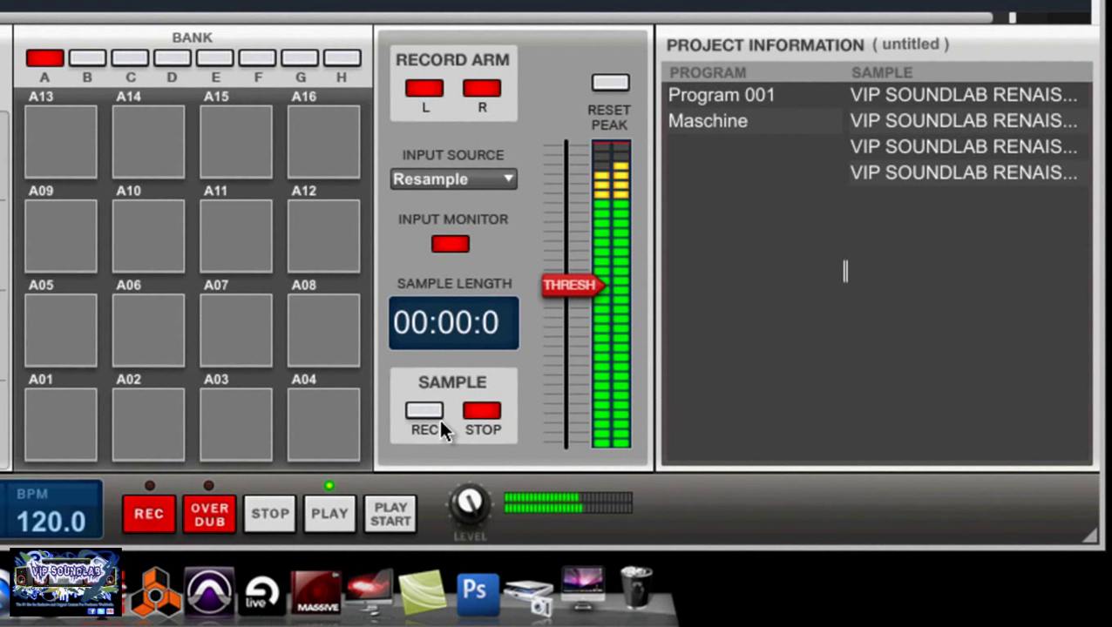
{"action": "left_click", "coordinate": [429, 413]}
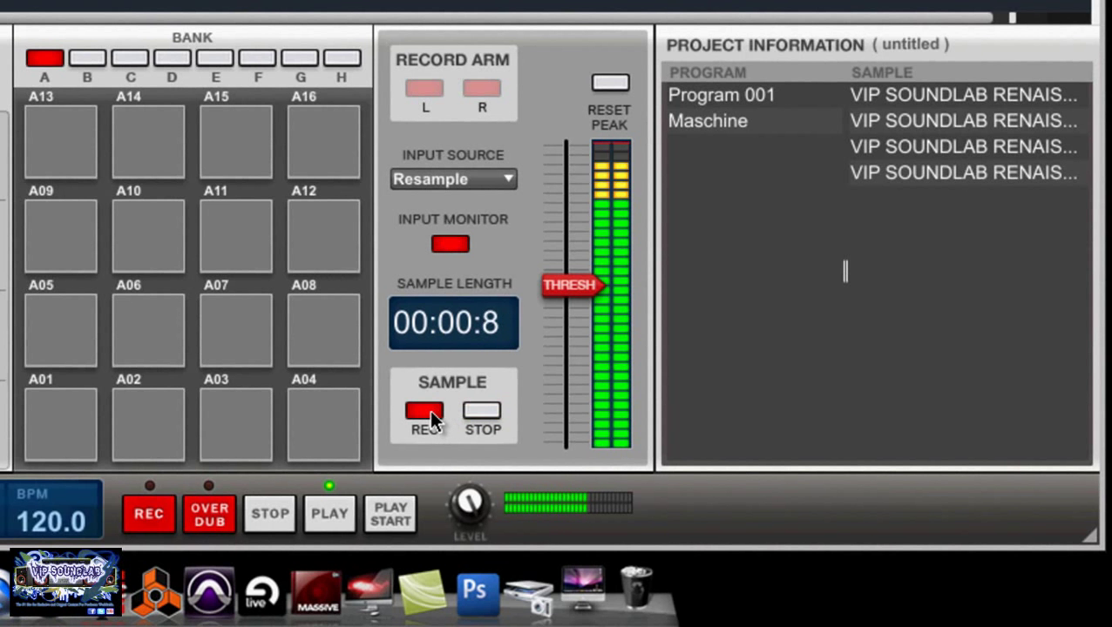
{"action": "left_click", "coordinate": [482, 411]}
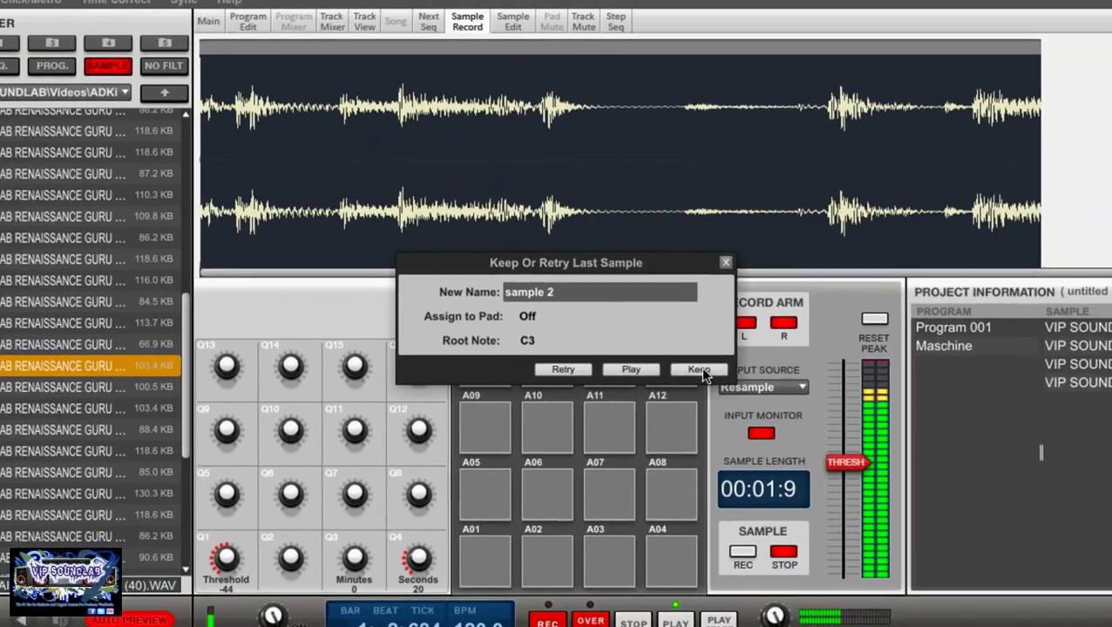
{"action": "left_click", "coordinate": [708, 378]}
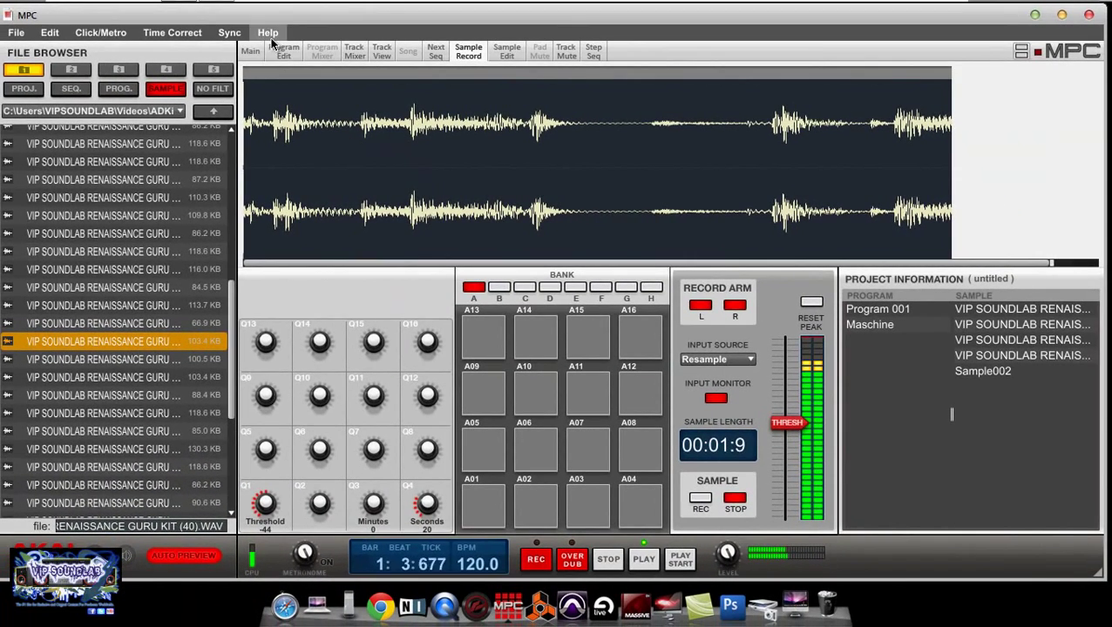
Step: Reopen Maschine from Track 01 in the track mixer, close its window, and stop sequence playback
{"action": "left_click", "coordinate": [352, 53]}
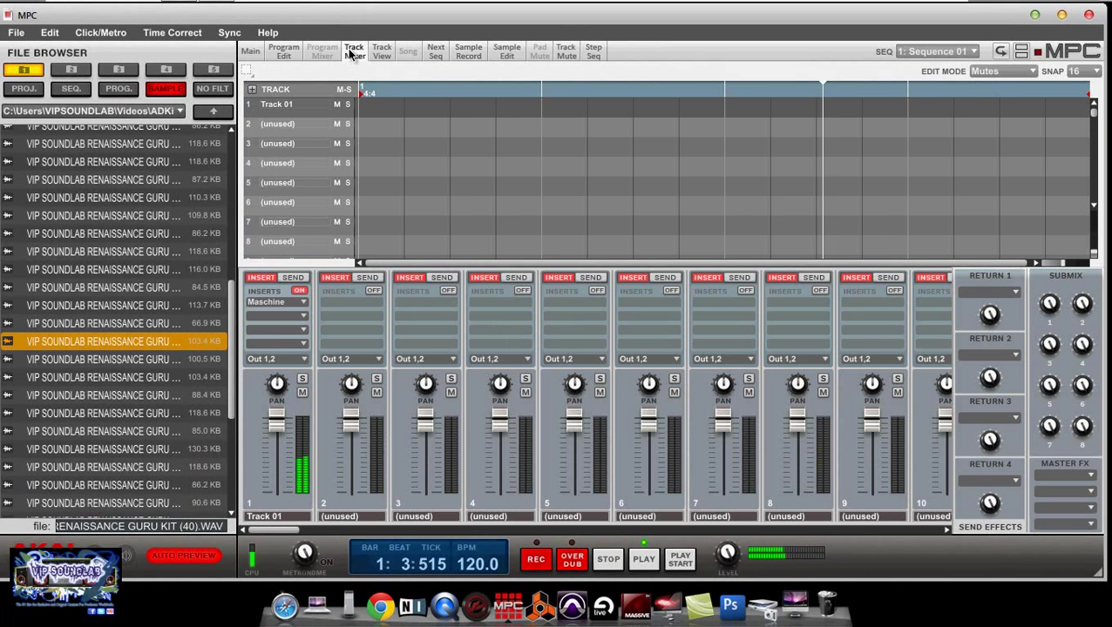
{"action": "left_click", "coordinate": [276, 302]}
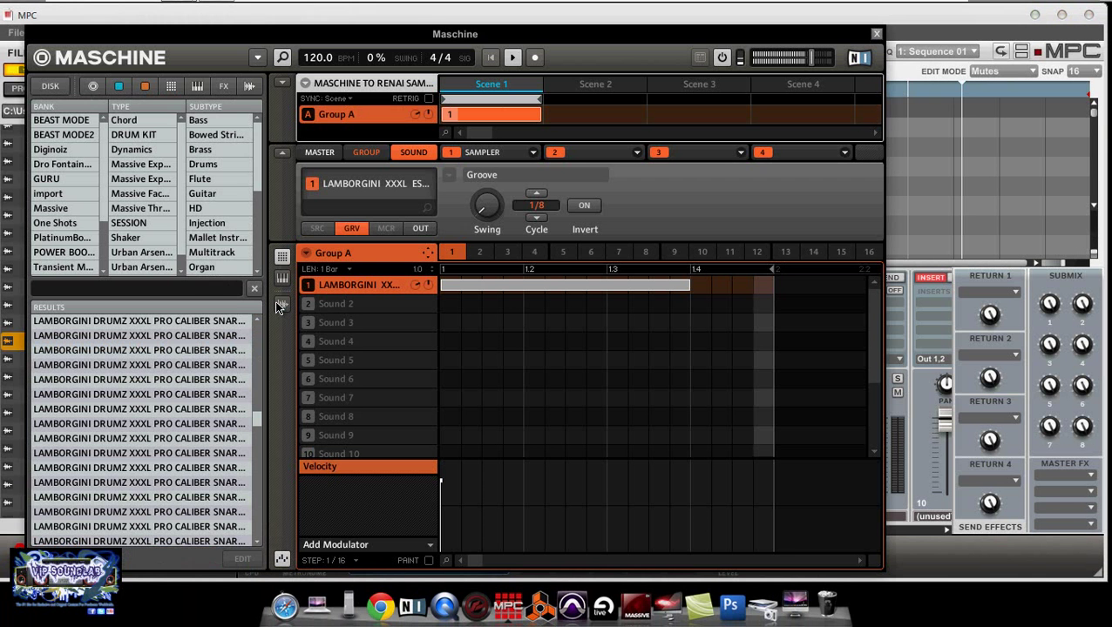
{"action": "left_click", "coordinate": [876, 34]}
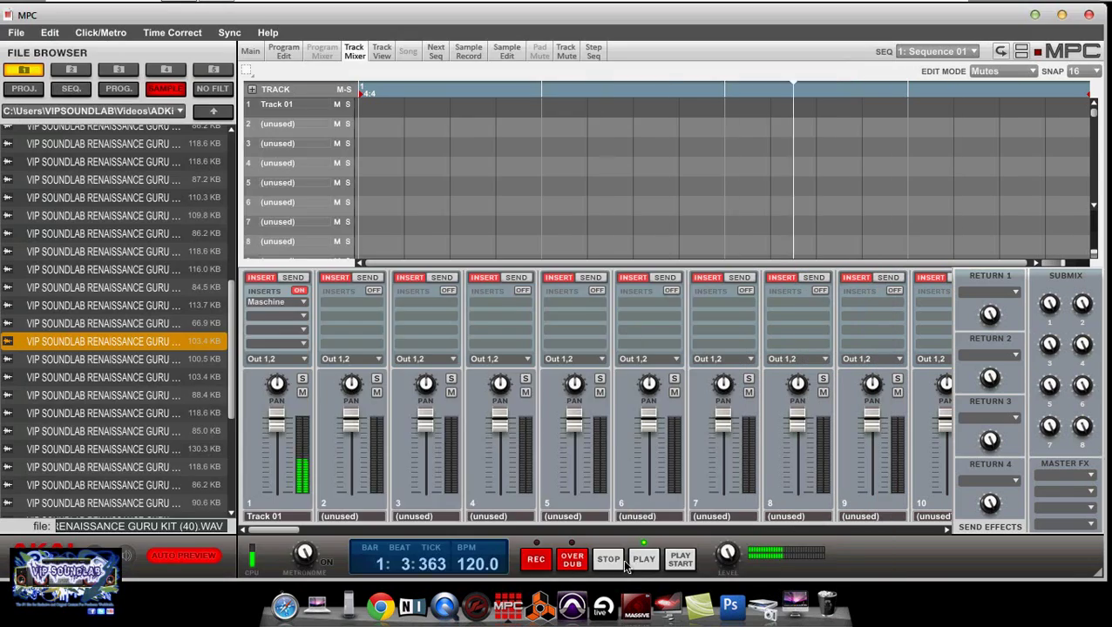
{"action": "left_click", "coordinate": [609, 560]}
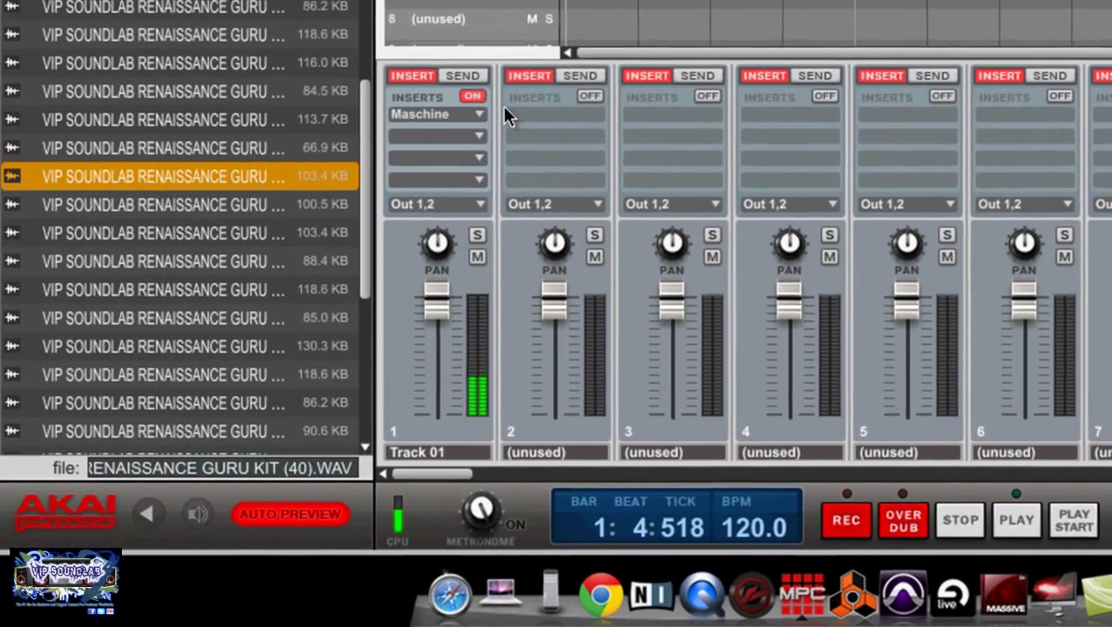
Step: Toggle Track 01's inserts off and on, leaving them off so Maschine is bypassed
{"action": "left_click", "coordinate": [471, 95]}
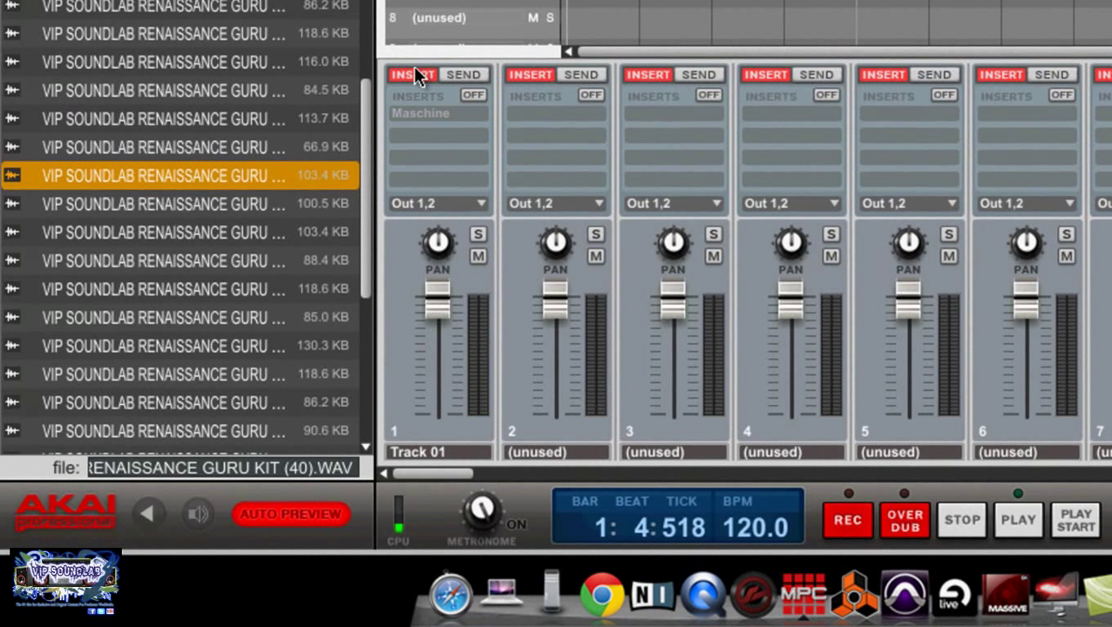
{"action": "left_click", "coordinate": [471, 95]}
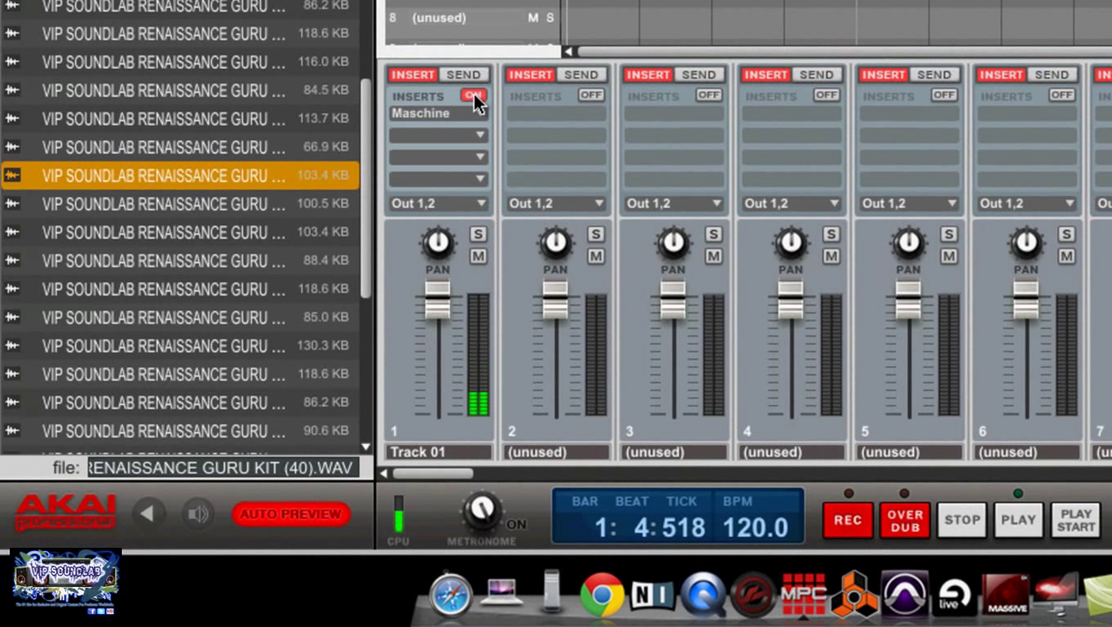
{"action": "left_click", "coordinate": [472, 95]}
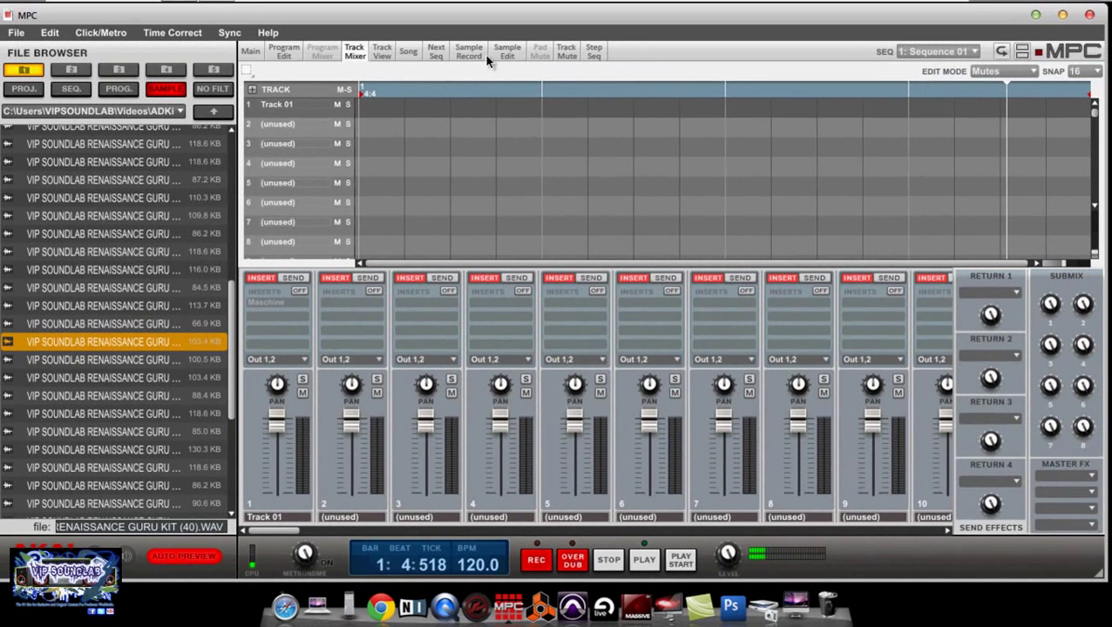
Step: Show all of Sample002 in Sample Edit and trim it to start at 325 and end at 48157
{"action": "left_click", "coordinate": [479, 54]}
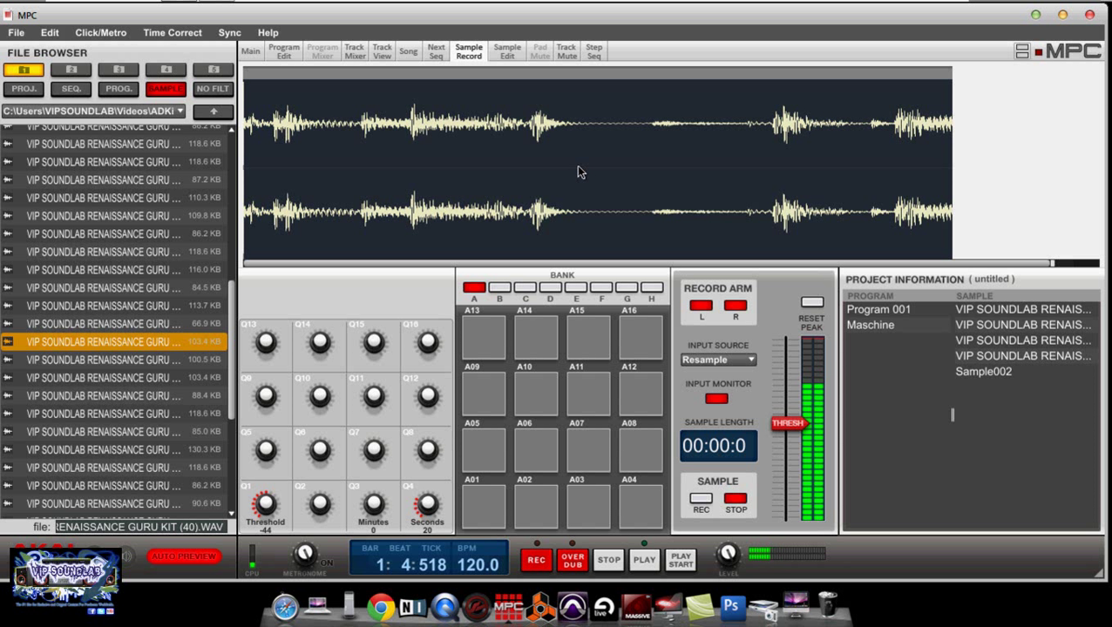
{"action": "left_click", "coordinate": [506, 54]}
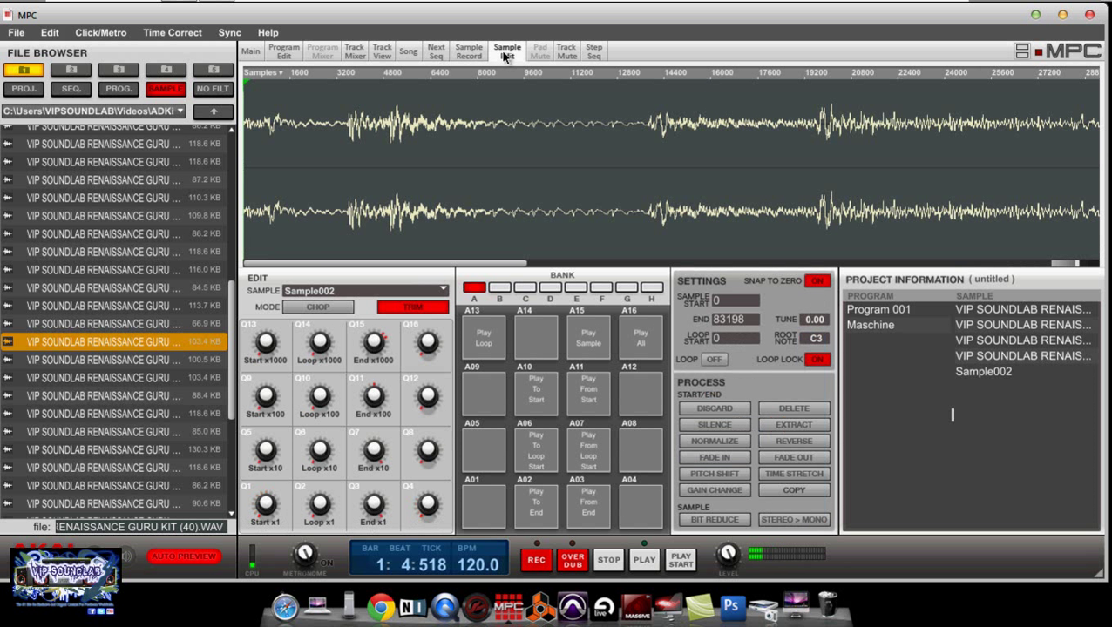
{"action": "left_click_drag", "start_coordinate": [1079, 266], "coordinate": [1071, 268]}
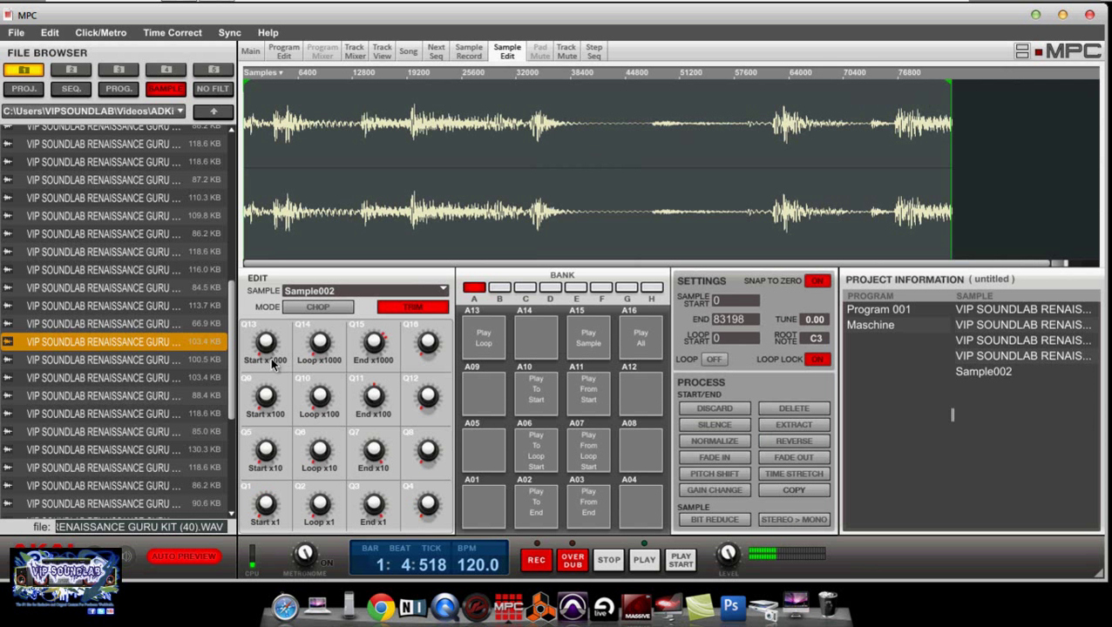
{"action": "mouse_move", "coordinate": [376, 344]}
{"action": "left_mouse_down"}
{"action": "mouse_move", "coordinate": [377, 405]}
{"action": "mouse_move", "coordinate": [374, 340]}
{"action": "left_mouse_up"}
{"action": "mouse_move", "coordinate": [274, 344]}
{"action": "left_mouse_down"}
{"action": "mouse_move", "coordinate": [270, 266]}
{"action": "mouse_move", "coordinate": [265, 352]}
{"action": "left_mouse_up"}
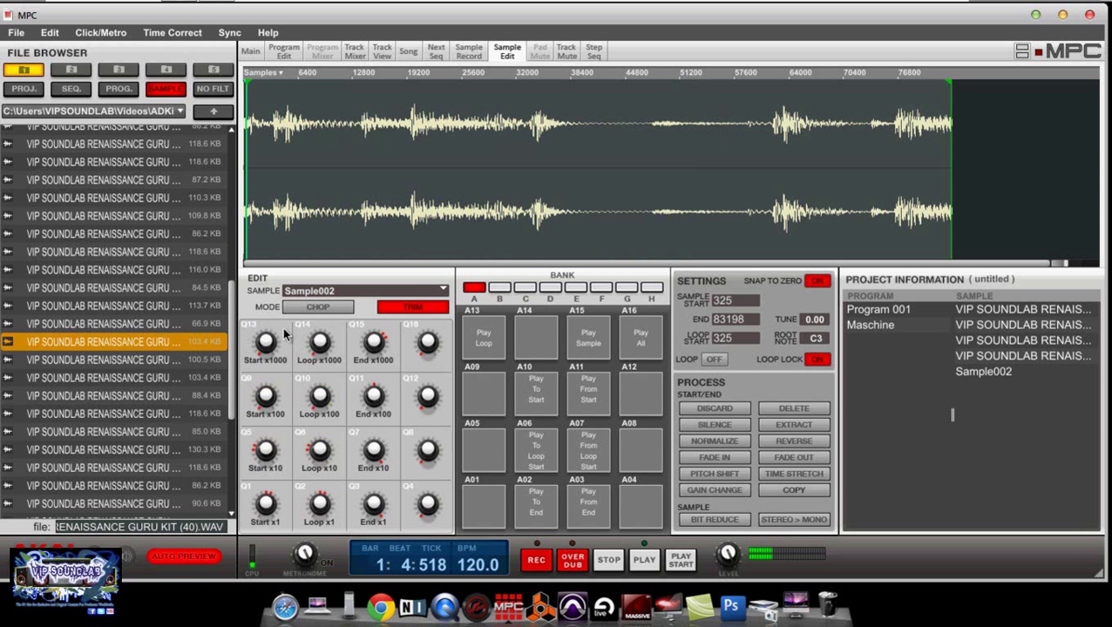
{"action": "left_click_drag", "start_coordinate": [373, 340], "coordinate": [358, 397]}
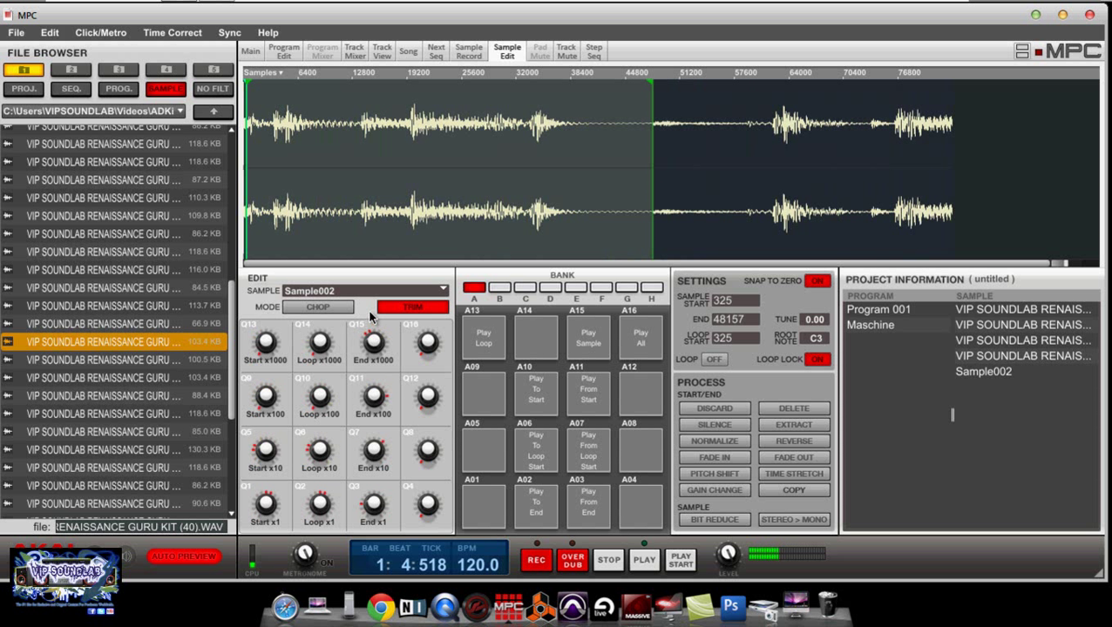
Step: Chop Sample002 by Threshold and audition its slices directly on the waveform
{"action": "left_click", "coordinate": [331, 307]}
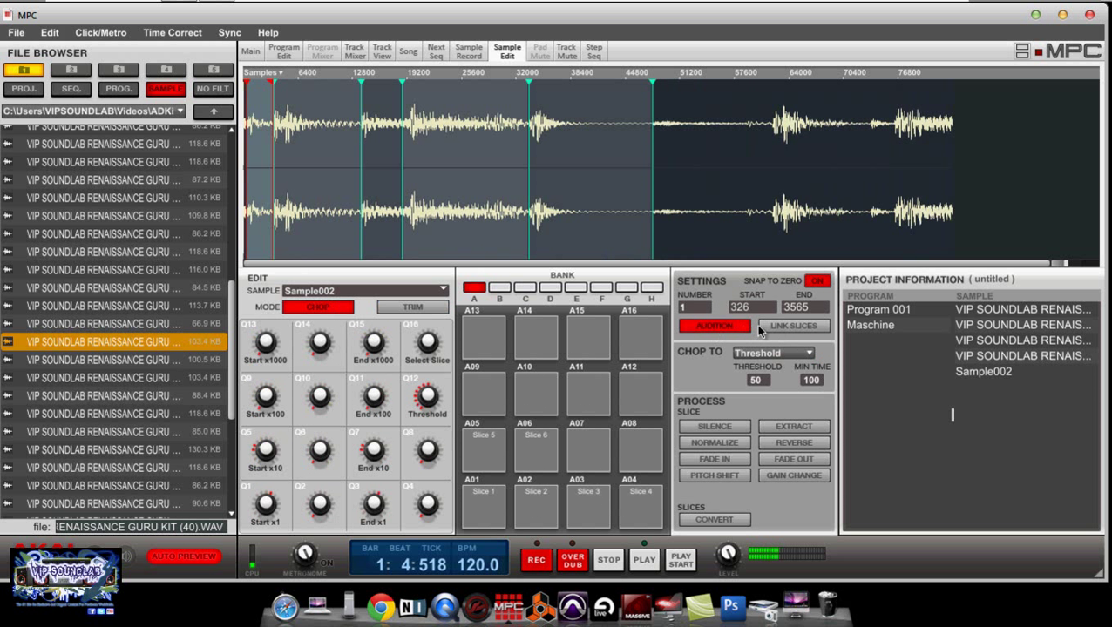
{"action": "left_click", "coordinate": [299, 201]}
{"action": "left_click", "coordinate": [383, 200]}
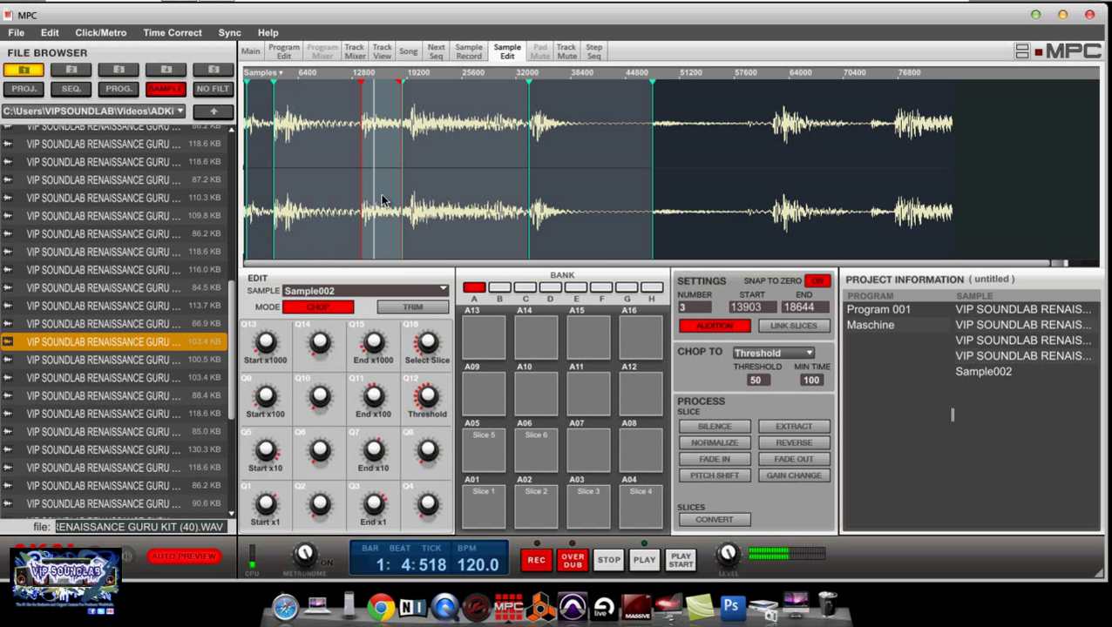
{"action": "left_click", "coordinate": [453, 201]}
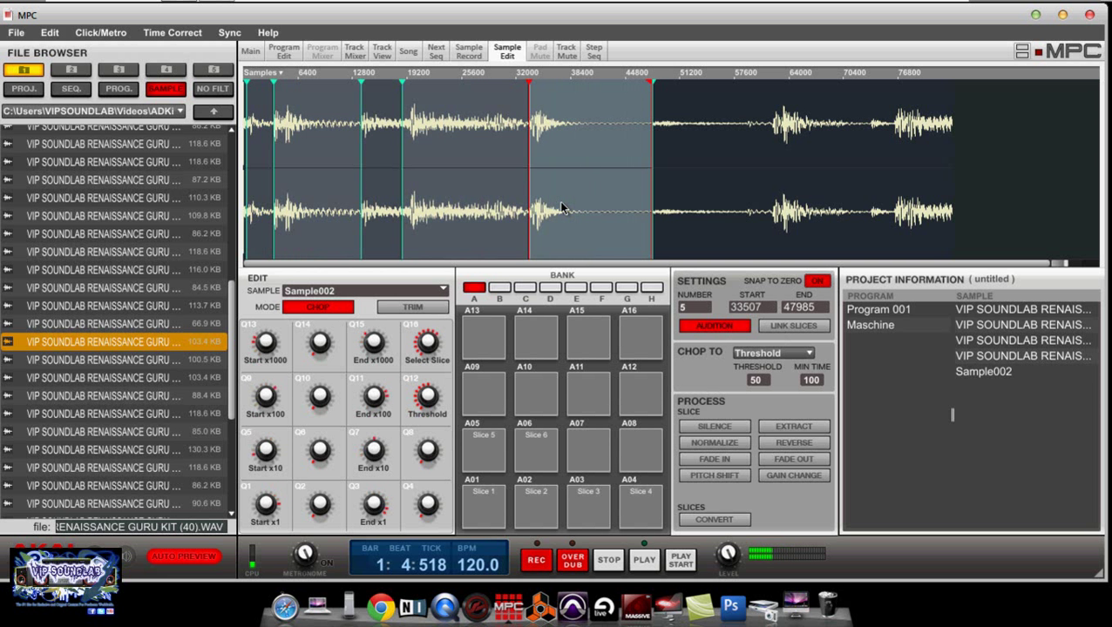
{"action": "left_click", "coordinate": [396, 200]}
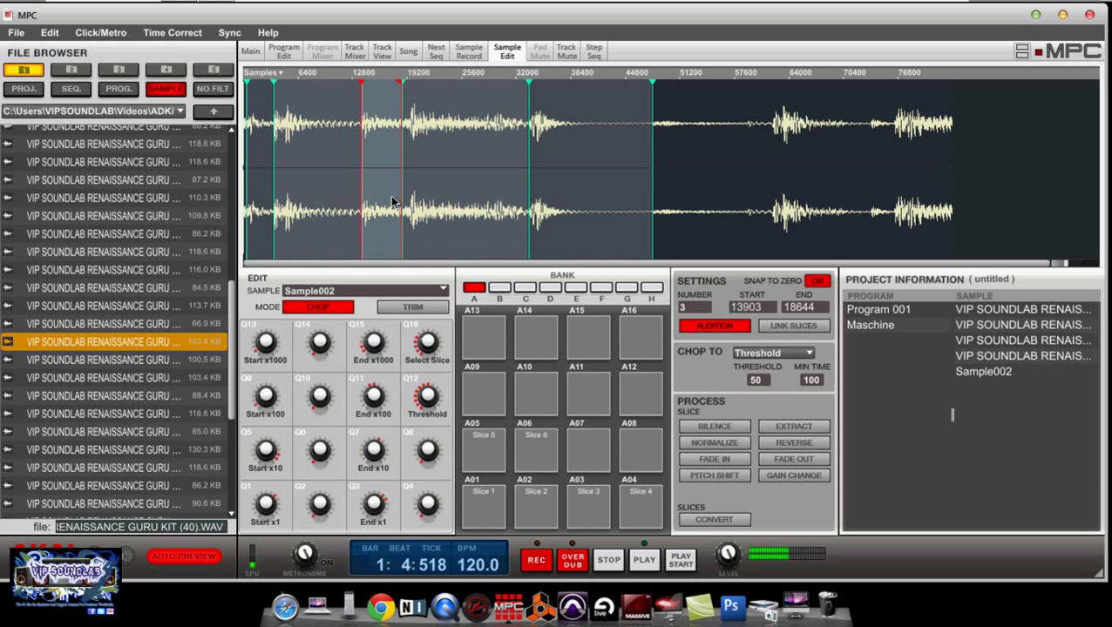
{"action": "left_click", "coordinate": [340, 202]}
{"action": "left_click", "coordinate": [260, 205]}
{"action": "left_click", "coordinate": [297, 206]}
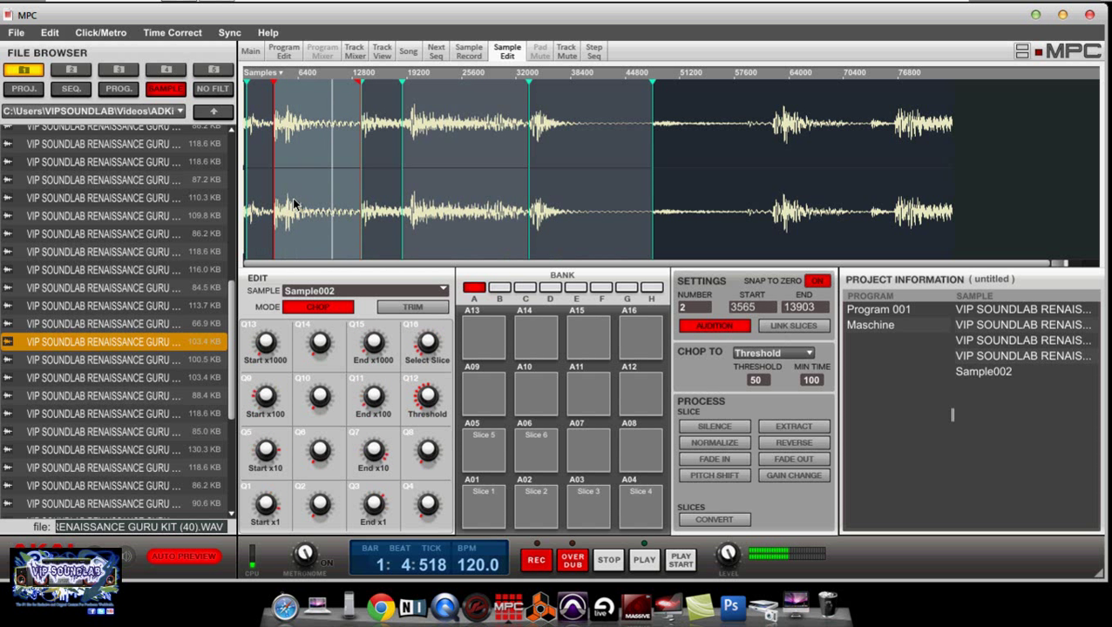
{"action": "left_click", "coordinate": [378, 202]}
{"action": "left_click", "coordinate": [453, 205]}
{"action": "left_click", "coordinate": [542, 208]}
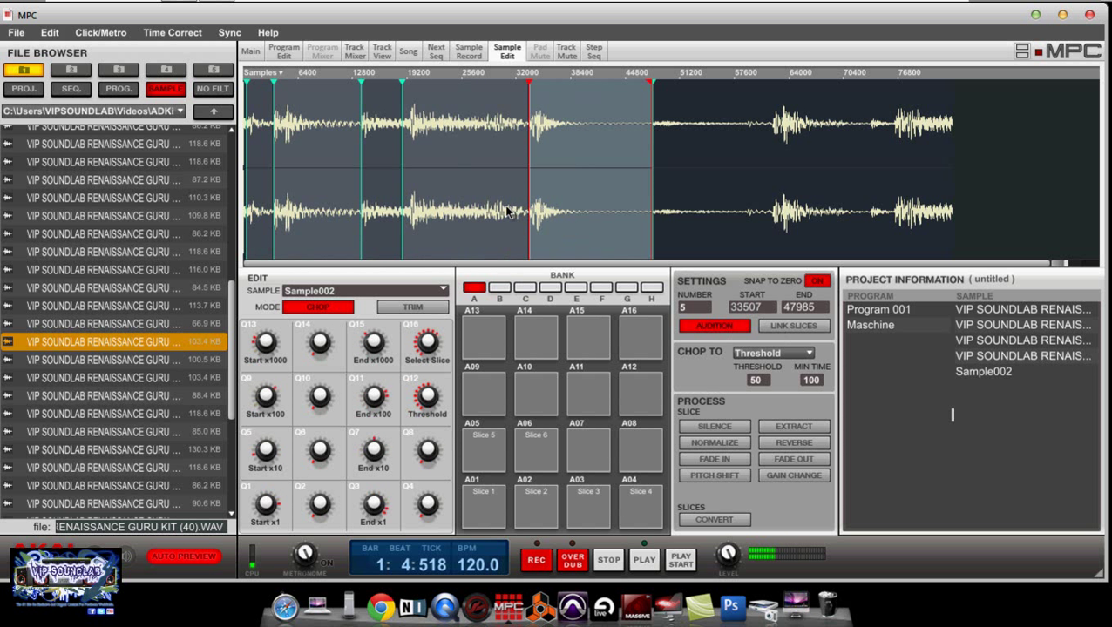
{"action": "left_click", "coordinate": [260, 214]}
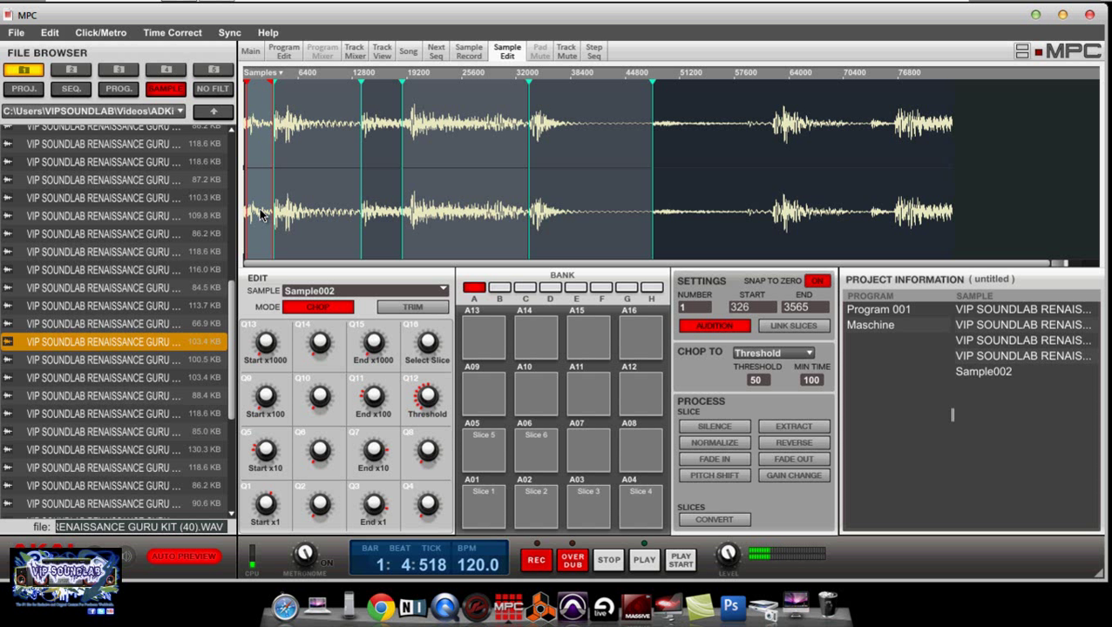
Step: Extend the ends of slices 1 and 2 to 48158, and audition slices across the chopped region
{"action": "left_click_drag", "start_coordinate": [272, 86], "coordinate": [661, 96]}
{"action": "left_click", "coordinate": [257, 203]}
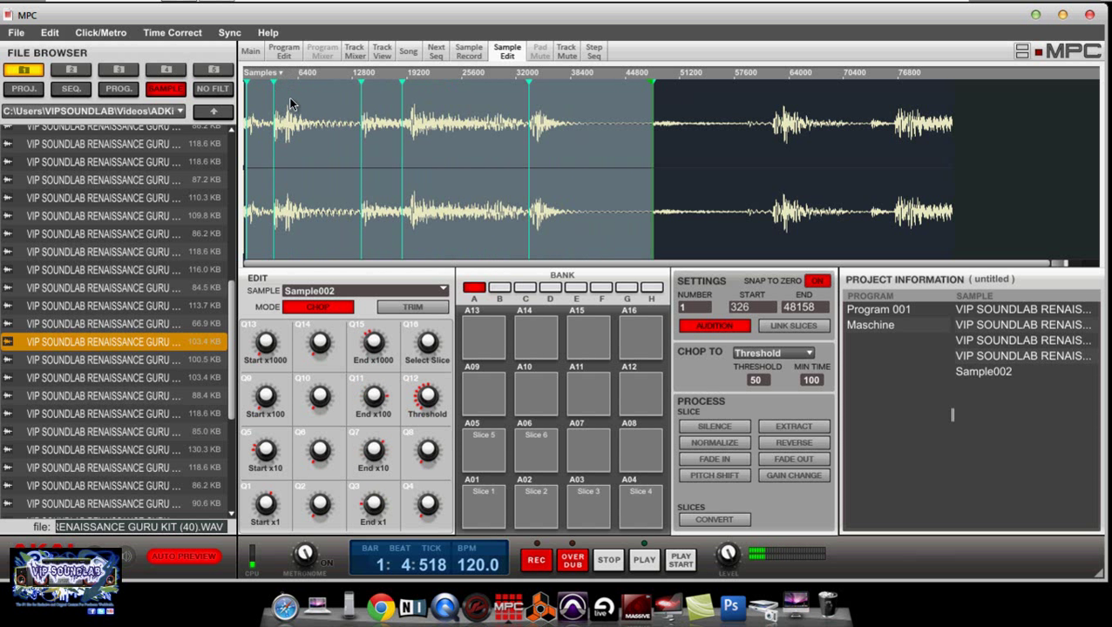
{"action": "left_click", "coordinate": [347, 93]}
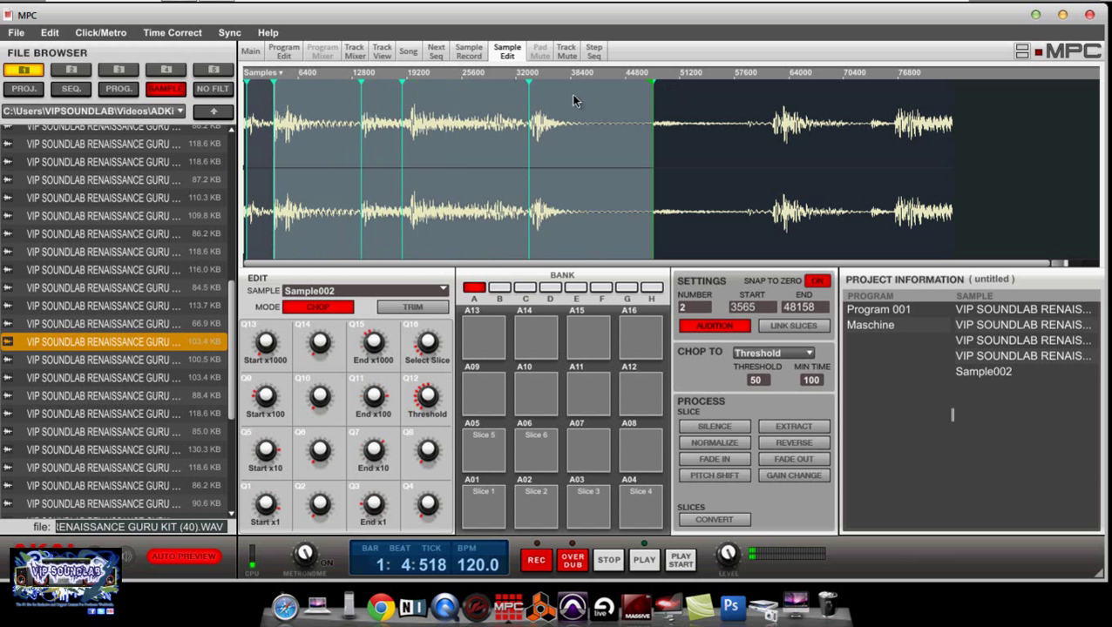
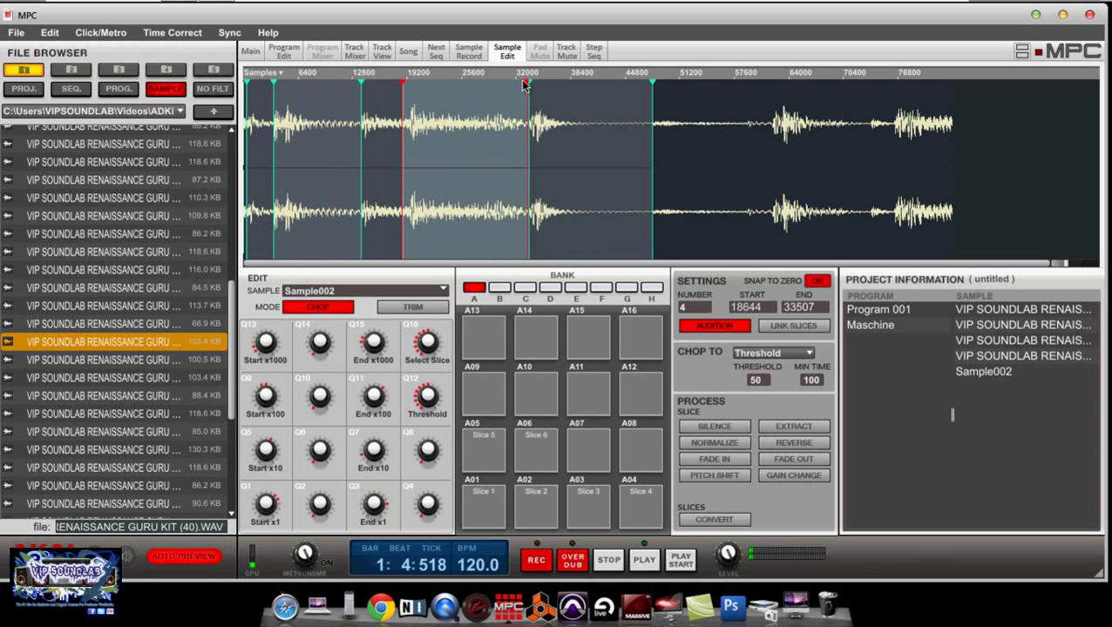
{"action": "left_click", "coordinate": [586, 139]}
{"action": "left_click_drag", "start_coordinate": [582, 142], "coordinate": [266, 152]}
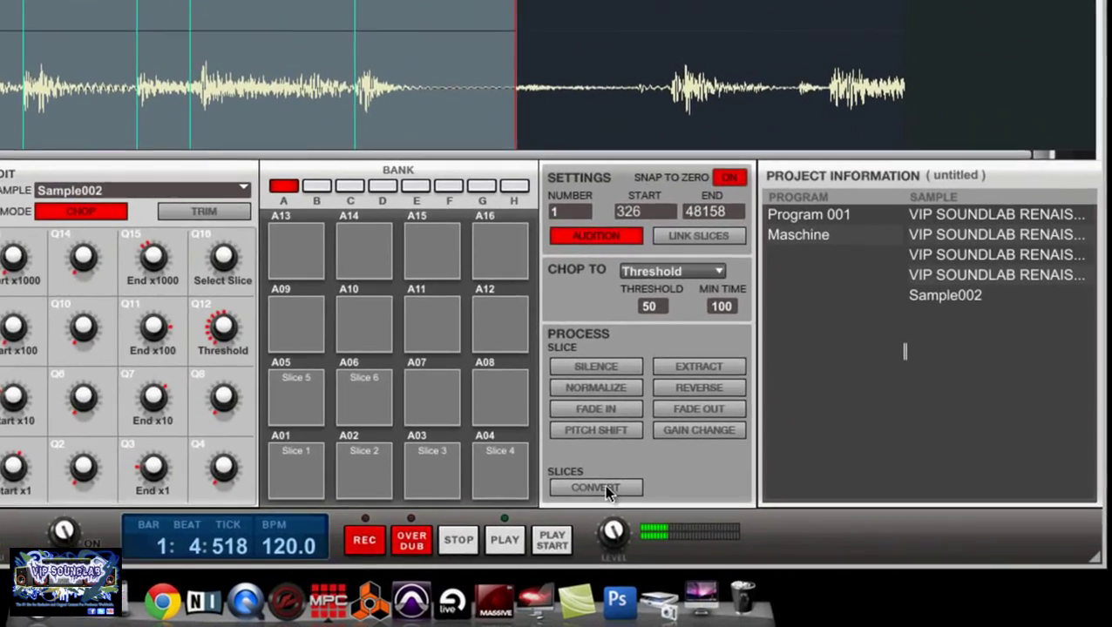
Step: Convert the Sample002 slices to Sliced Samples with Crop Samples and Create New Program enabled
{"action": "left_click", "coordinate": [596, 488]}
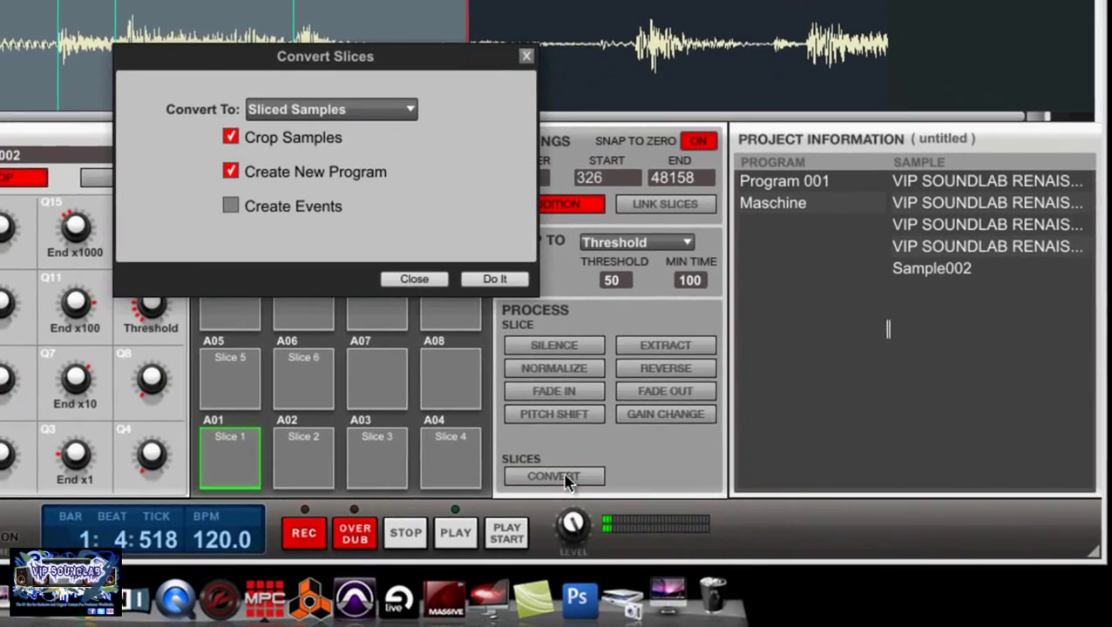
{"action": "left_click", "coordinate": [398, 106]}
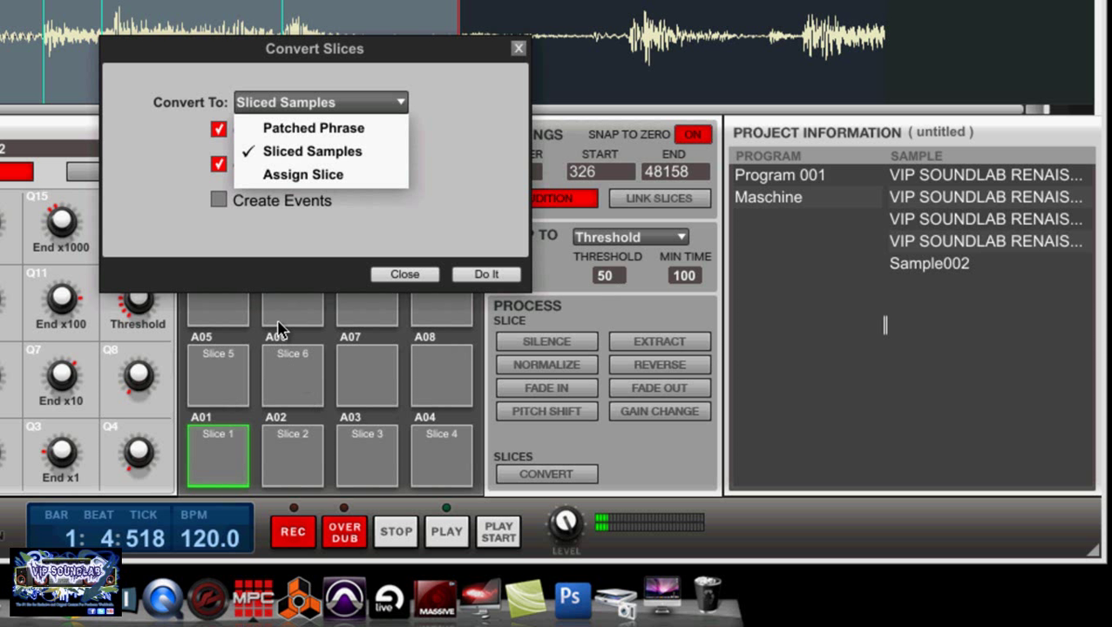
{"action": "left_click", "coordinate": [284, 157]}
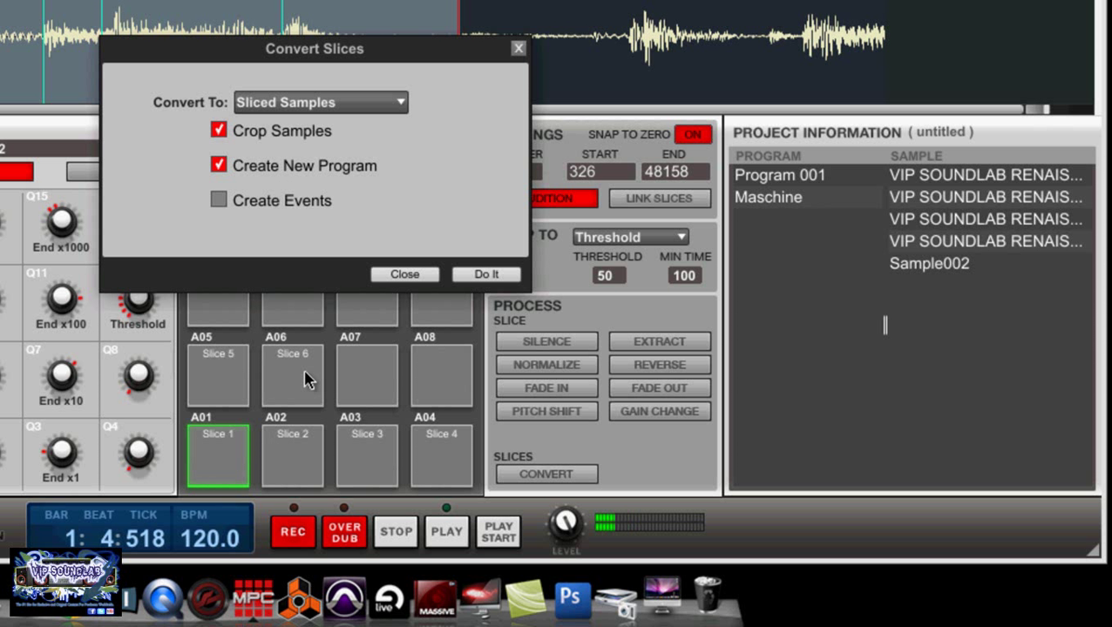
{"action": "left_click", "coordinate": [486, 274]}
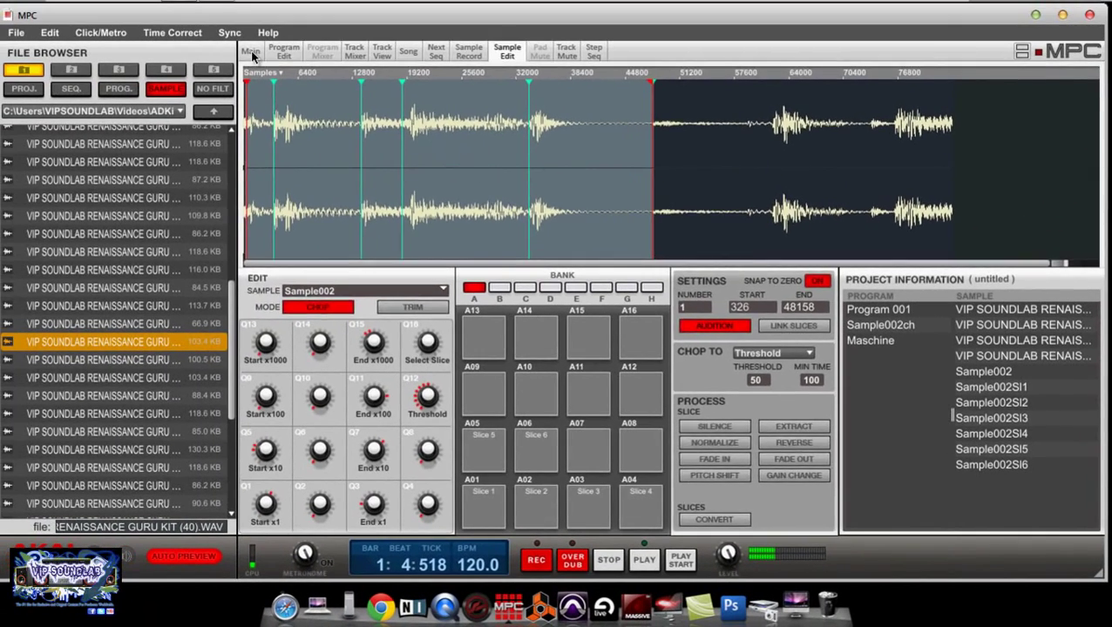
Step: Switch Track 01's instrument from the plugin to MPC and assign it the program Sample002ch
{"action": "left_click", "coordinate": [250, 54]}
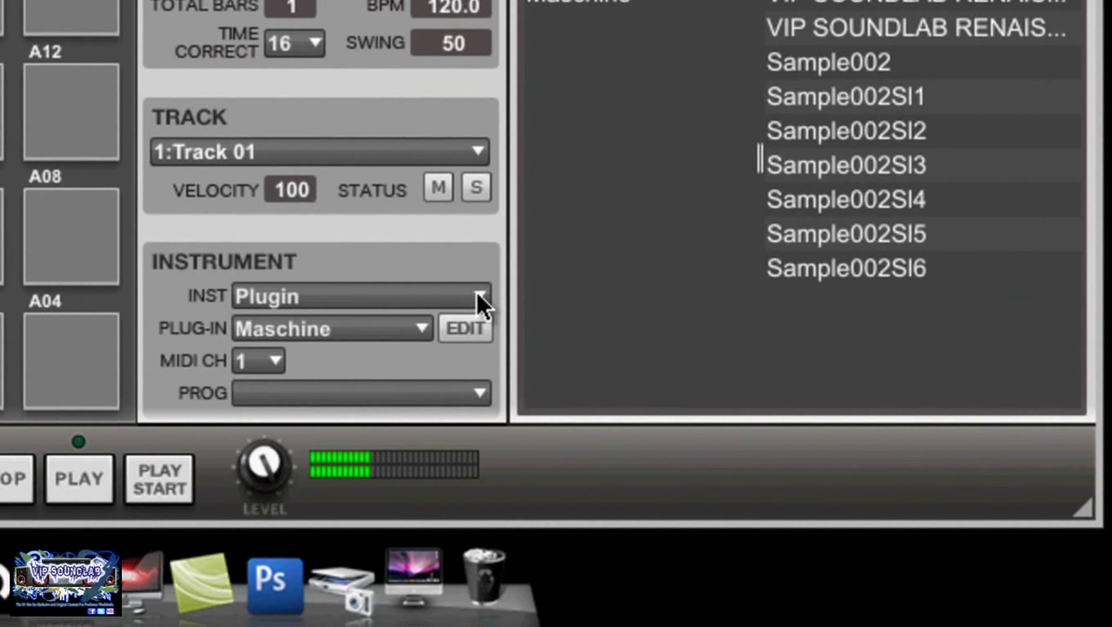
{"action": "left_click", "coordinate": [478, 297]}
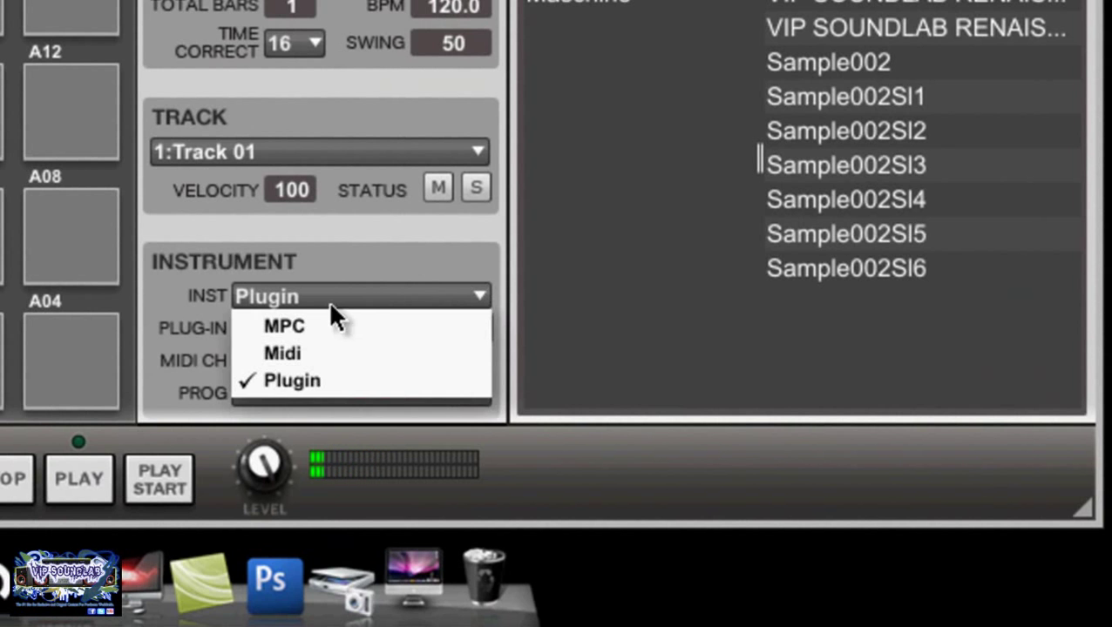
{"action": "left_click", "coordinate": [307, 331]}
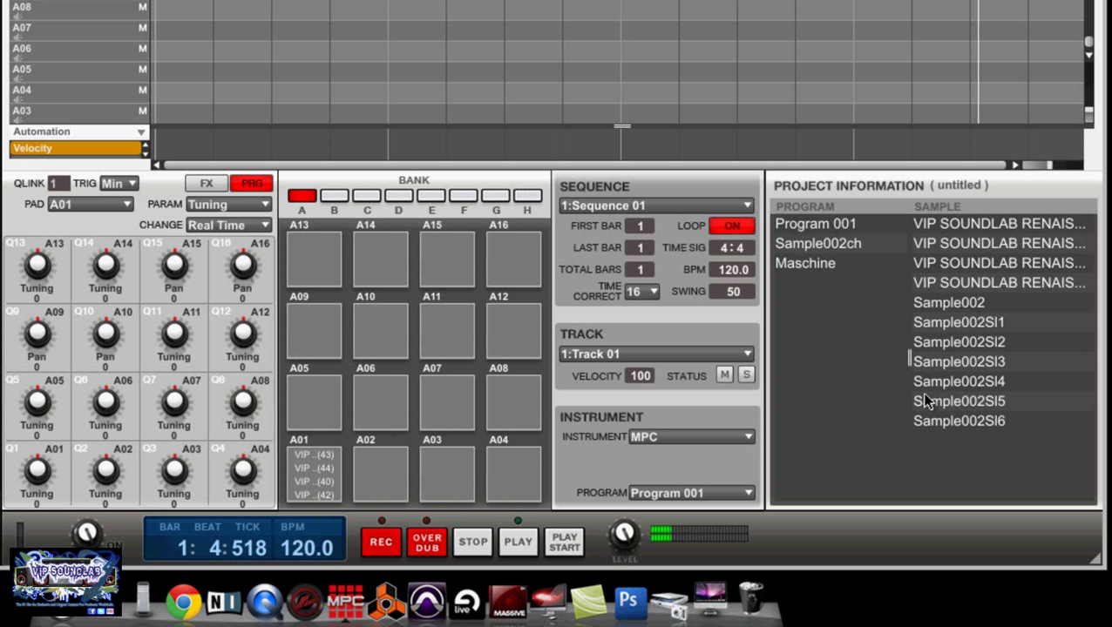
{"action": "left_click", "coordinate": [815, 246]}
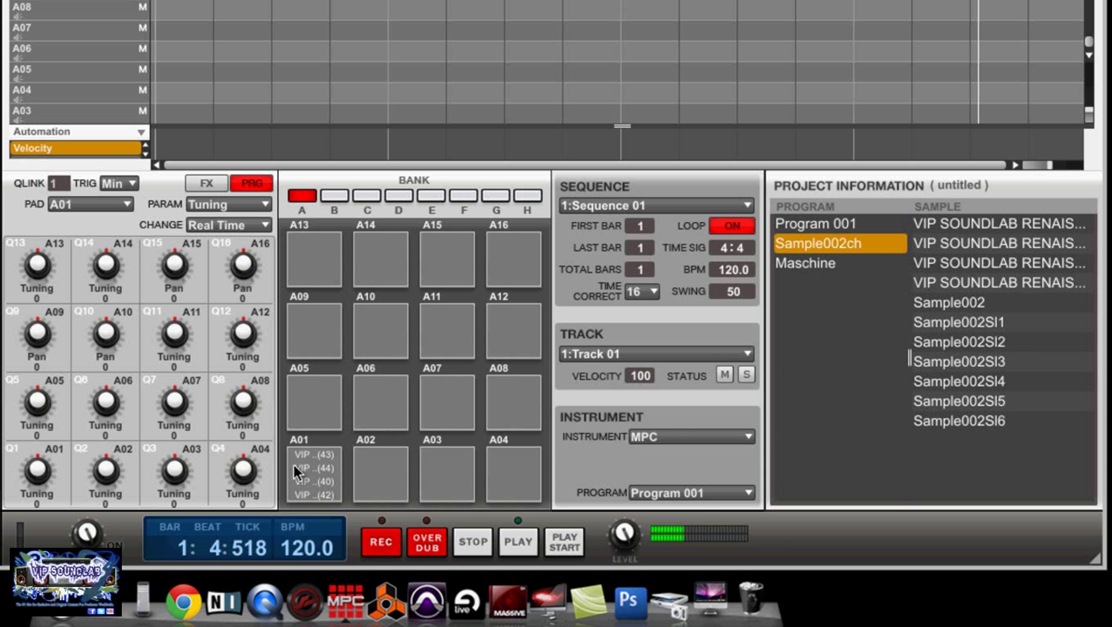
{"action": "left_click", "coordinate": [747, 495]}
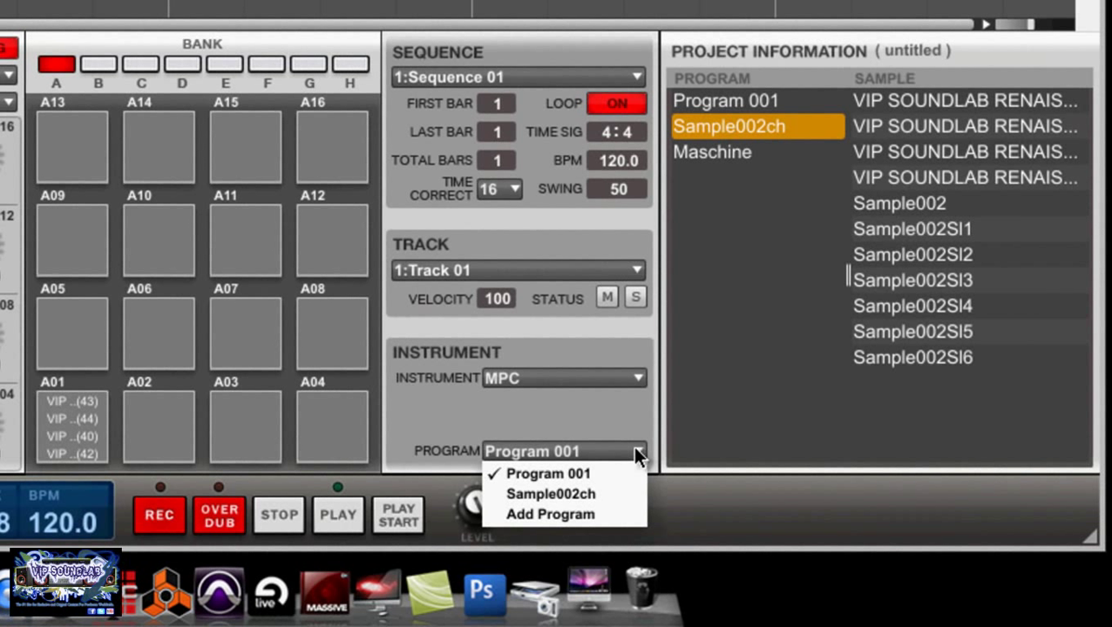
{"action": "left_click", "coordinate": [574, 491]}
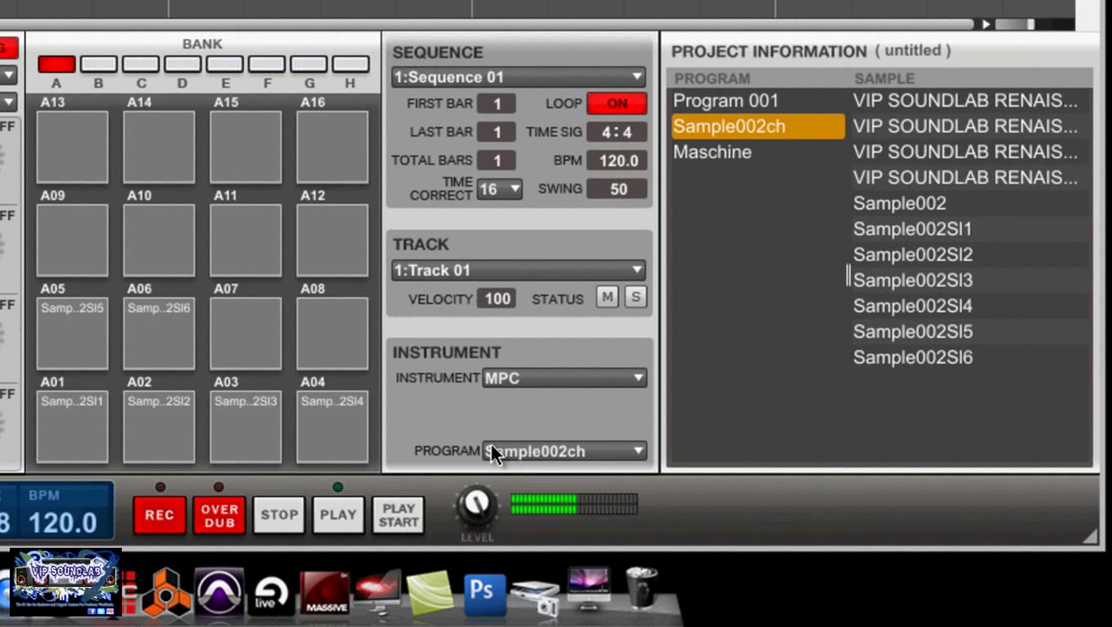
Step: Audition the converted slices of Sample002ch on pads A01, A02 and A06
{"action": "left_click", "coordinate": [68, 430]}
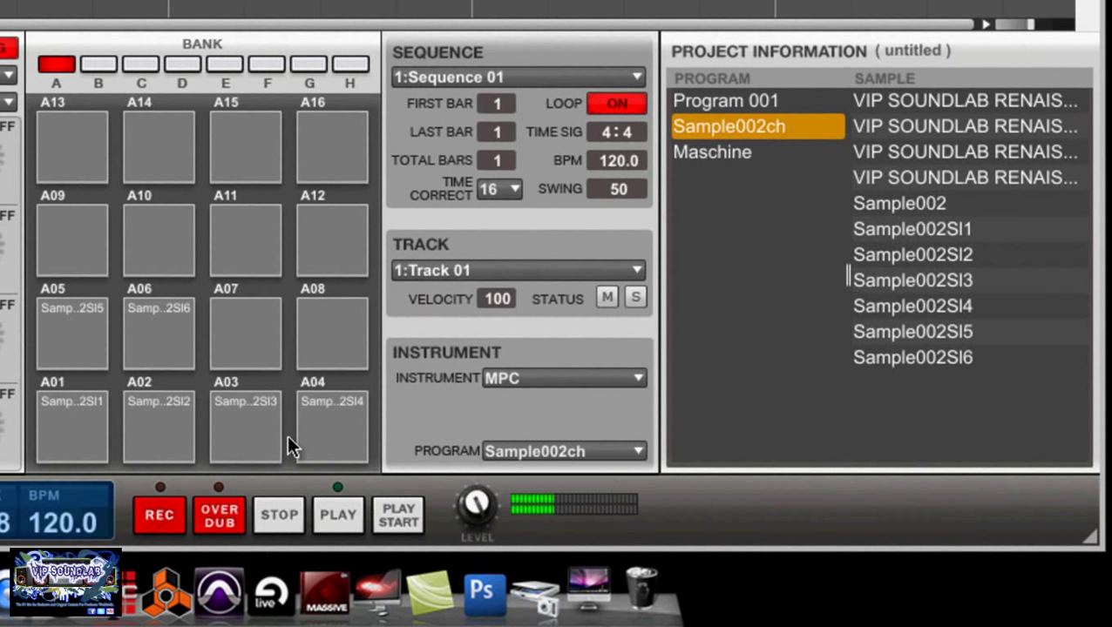
{"action": "left_click", "coordinate": [129, 439]}
{"action": "left_click", "coordinate": [151, 360]}
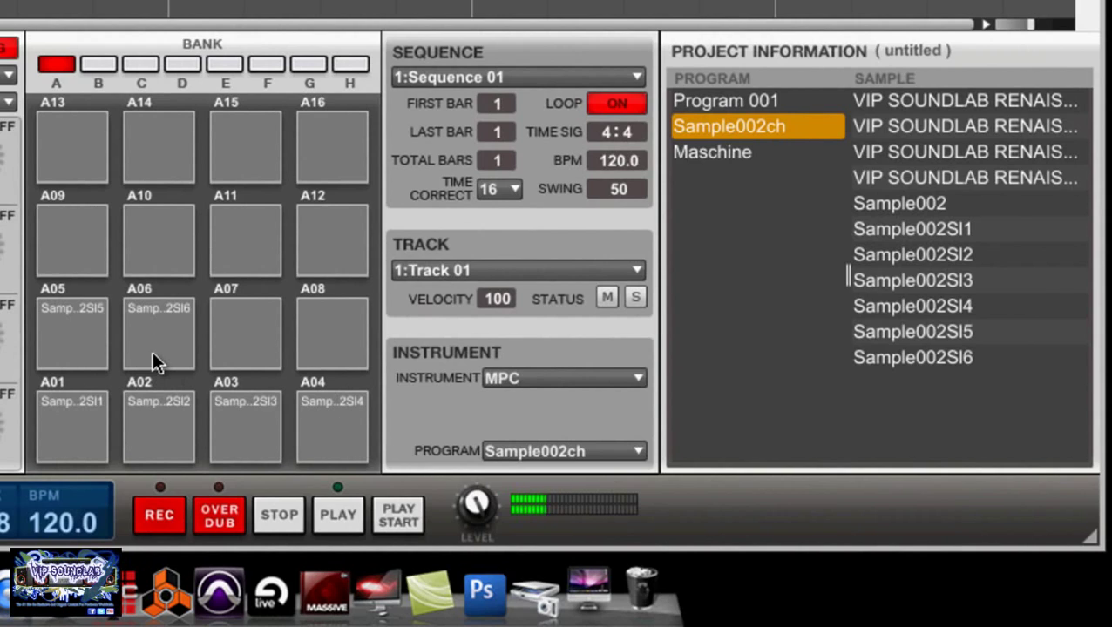
{"action": "left_click", "coordinate": [86, 431]}
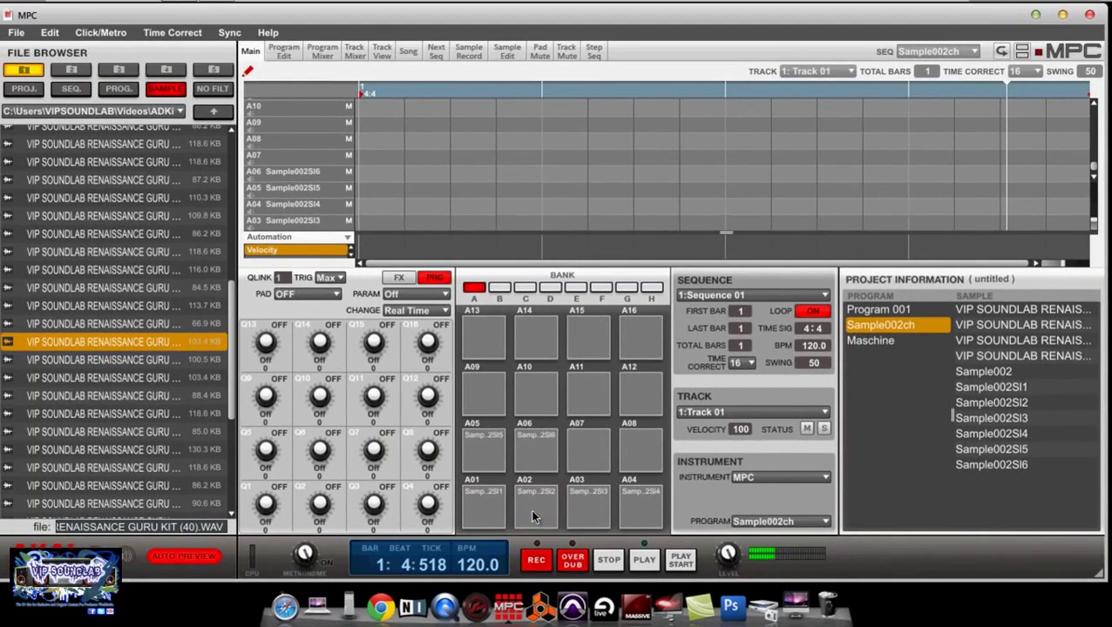
{"action": "left_click", "coordinate": [460, 477]}
Step: Enter one note each for pads A01 to A04 on the first four consecutive sixteenth steps of Track 01
{"action": "left_click", "coordinate": [1096, 174]}
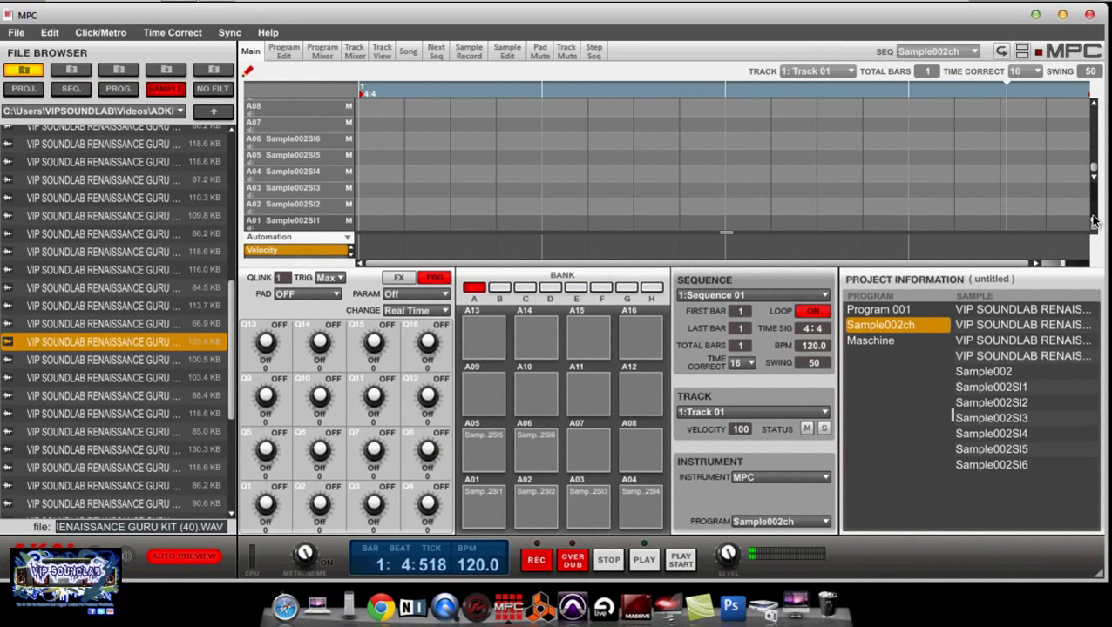
{"action": "left_click_drag", "start_coordinate": [1094, 226], "coordinate": [1097, 219]}
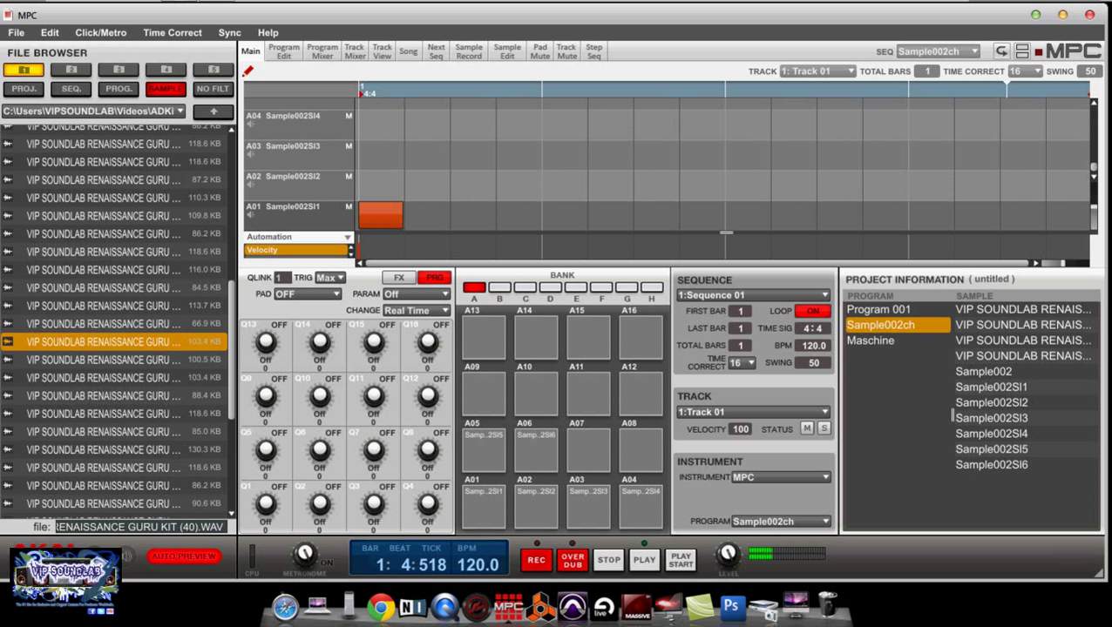
{"action": "left_click", "coordinate": [435, 185]}
{"action": "left_click", "coordinate": [480, 155]}
{"action": "left_click", "coordinate": [526, 131]}
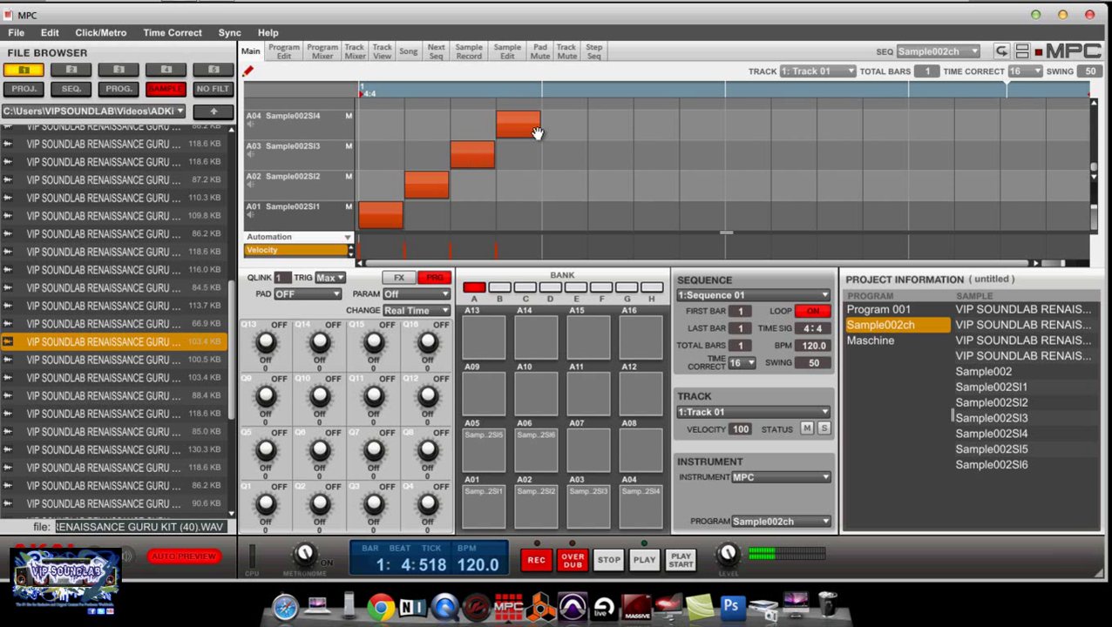
Step: Play pads A01 to A05 in varying order to audition the slices against the entered notes
{"action": "left_click", "coordinate": [501, 500]}
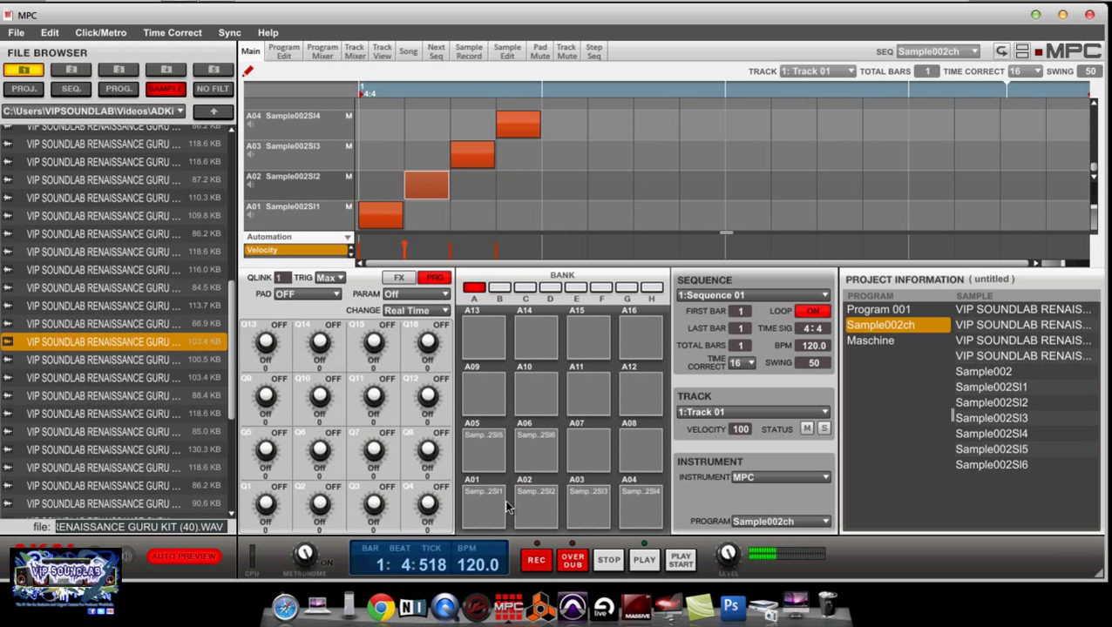
{"action": "left_click", "coordinate": [533, 506]}
{"action": "left_click", "coordinate": [589, 507]}
{"action": "left_click", "coordinate": [649, 510]}
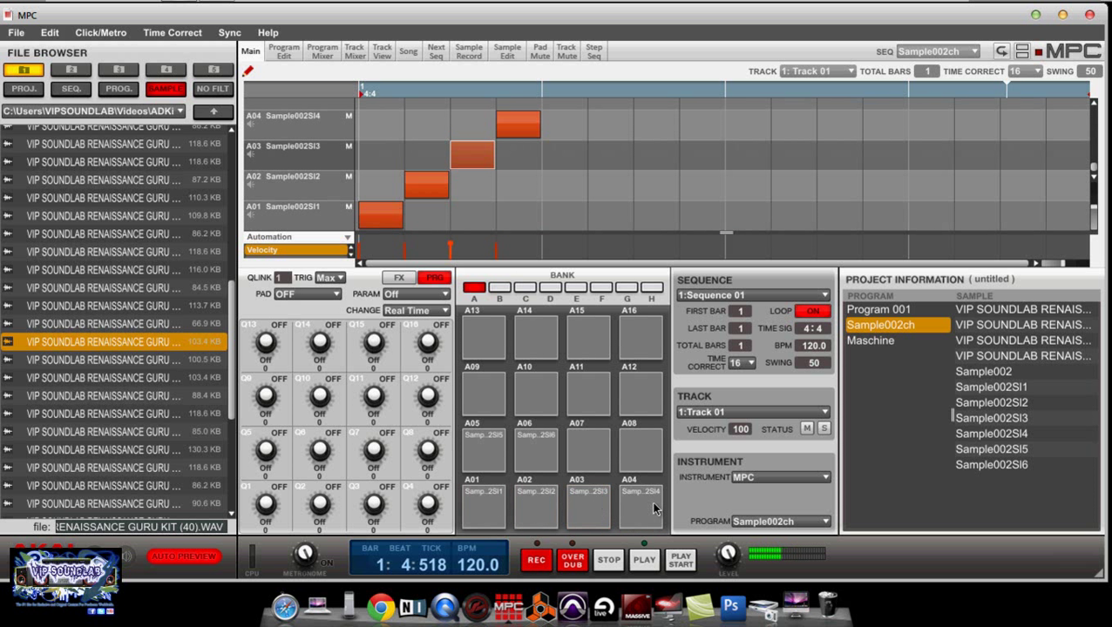
{"action": "left_click", "coordinate": [588, 509]}
{"action": "left_click", "coordinate": [540, 510]}
{"action": "left_click", "coordinate": [501, 509]}
{"action": "left_click", "coordinate": [523, 506]}
{"action": "left_click", "coordinate": [486, 451]}
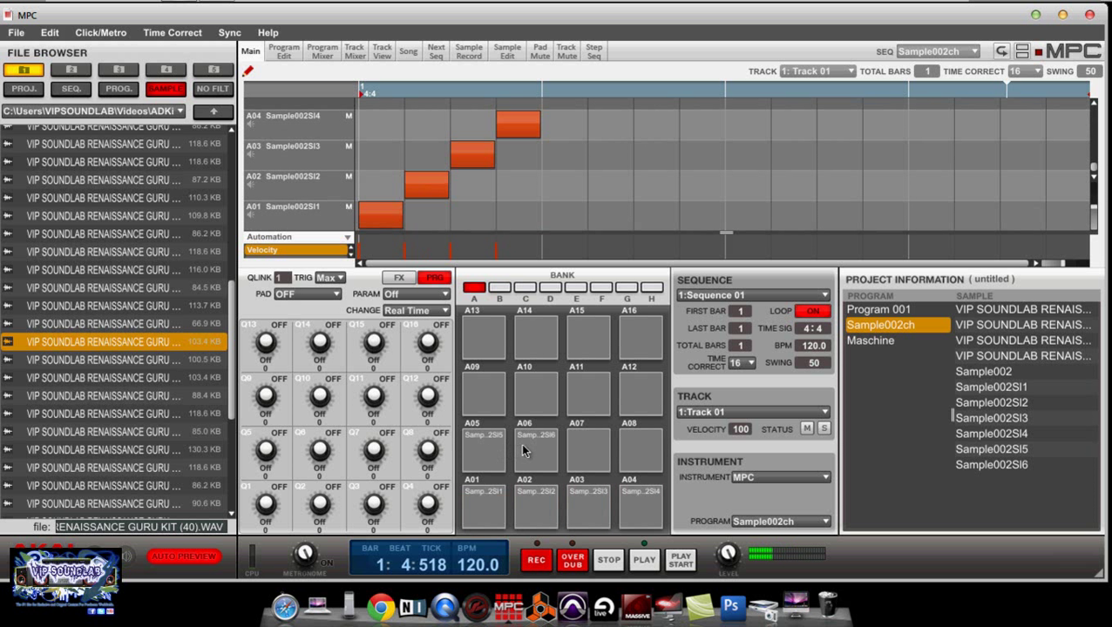
{"action": "left_click", "coordinate": [536, 503]}
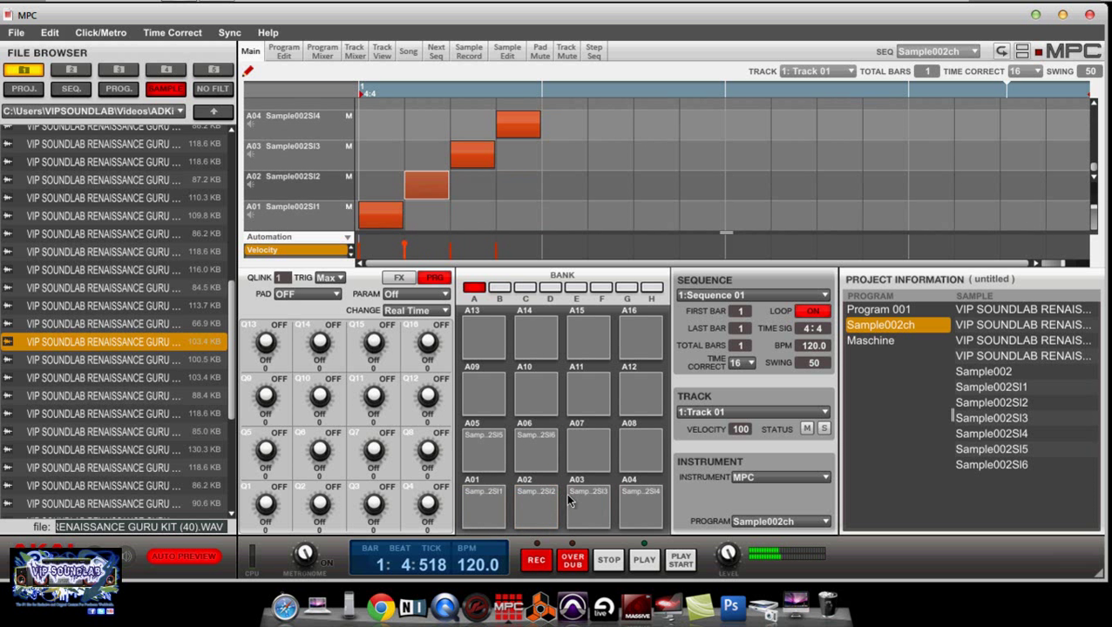
{"action": "left_click", "coordinate": [579, 507]}
Step: Examine the program editor for the Sample002ch pads and its filter types, keeping the filter Off
{"action": "left_click", "coordinate": [284, 52]}
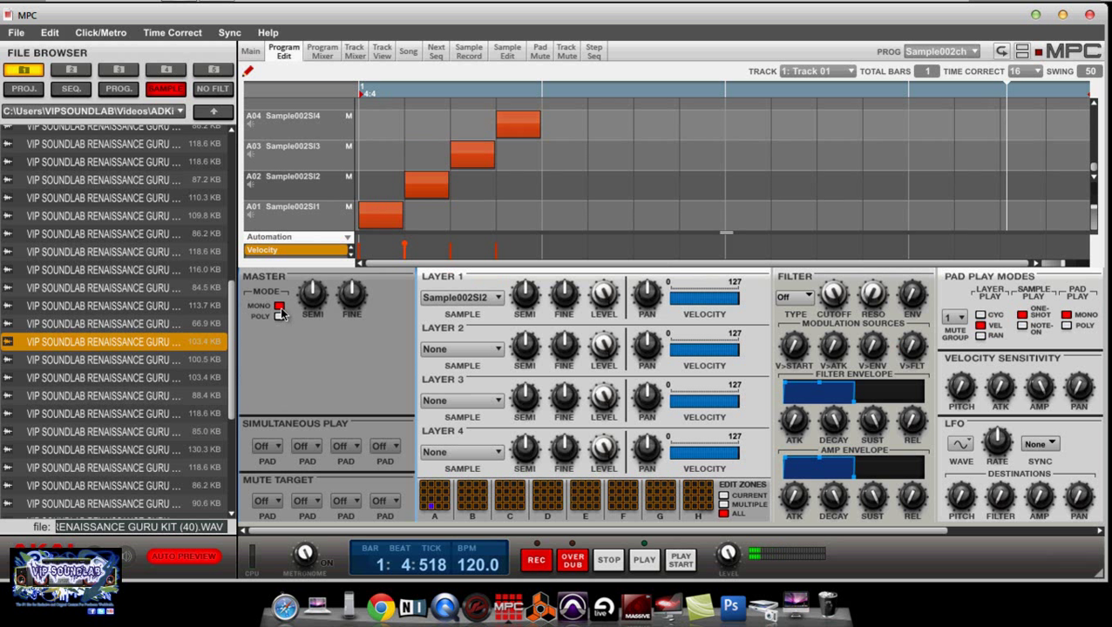
{"action": "left_click", "coordinate": [807, 300]}
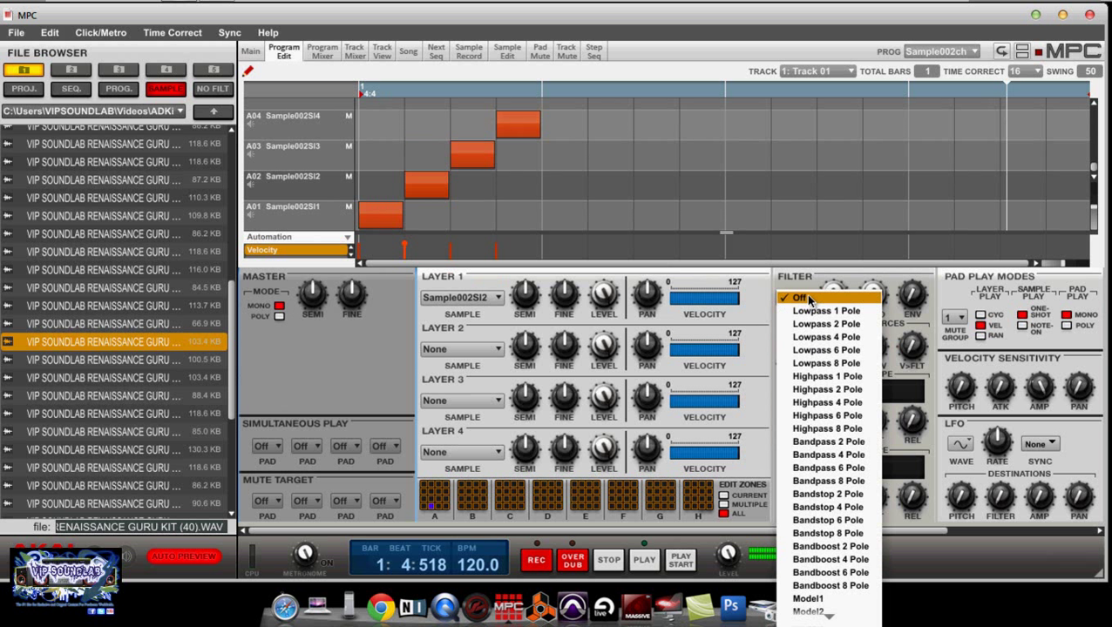
{"action": "left_click", "coordinate": [808, 299]}
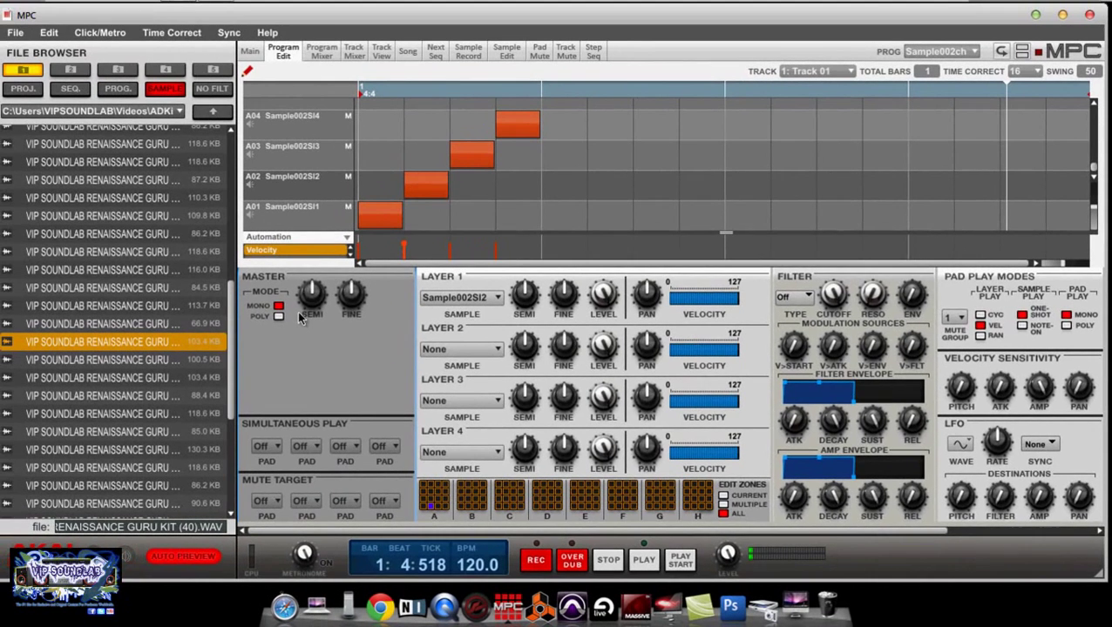
Step: Inspect the waveforms of slices Sample002Sl5, Sample002Sl2 and Sample002Sl3 in Sample Edit, choosing each by its pad in the main view
{"action": "left_click", "coordinate": [252, 53]}
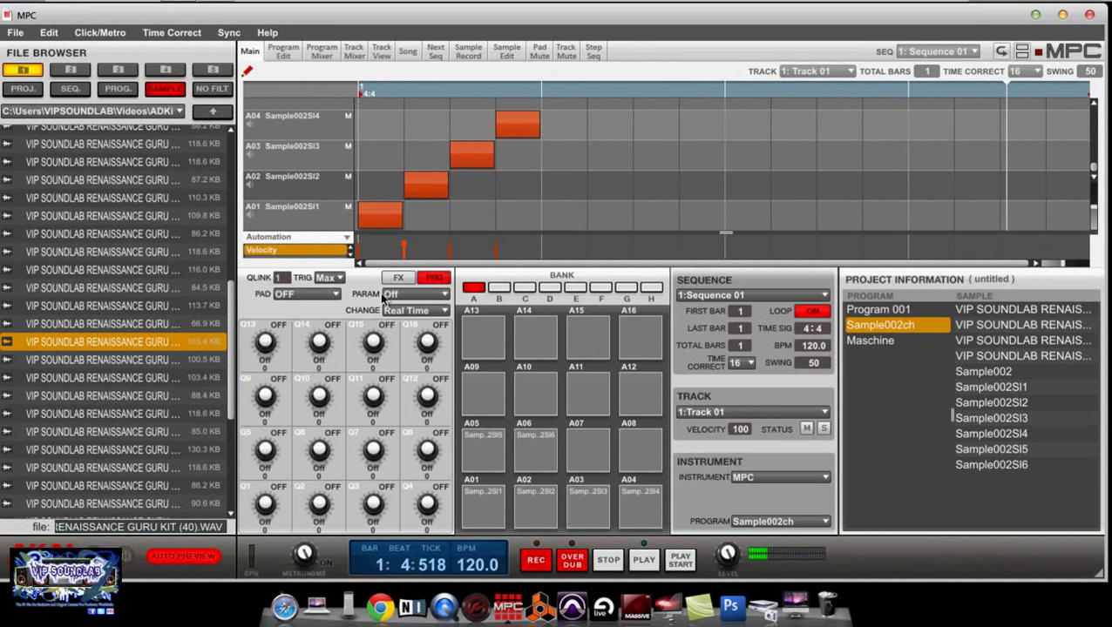
{"action": "left_click", "coordinate": [477, 461]}
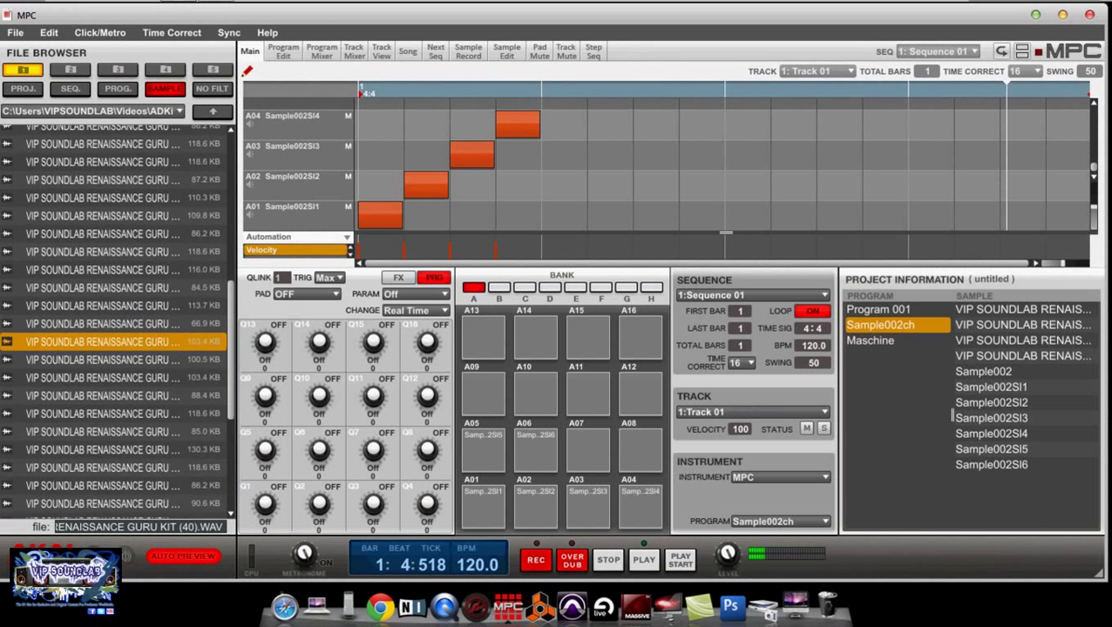
{"action": "left_click", "coordinate": [506, 53]}
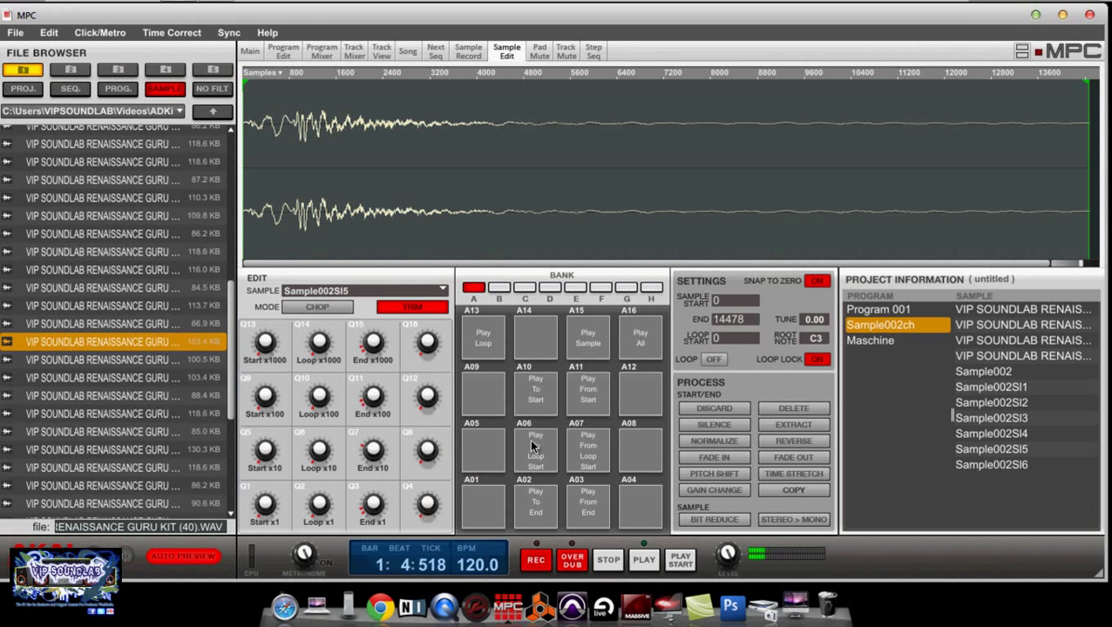
{"action": "left_click", "coordinate": [250, 52]}
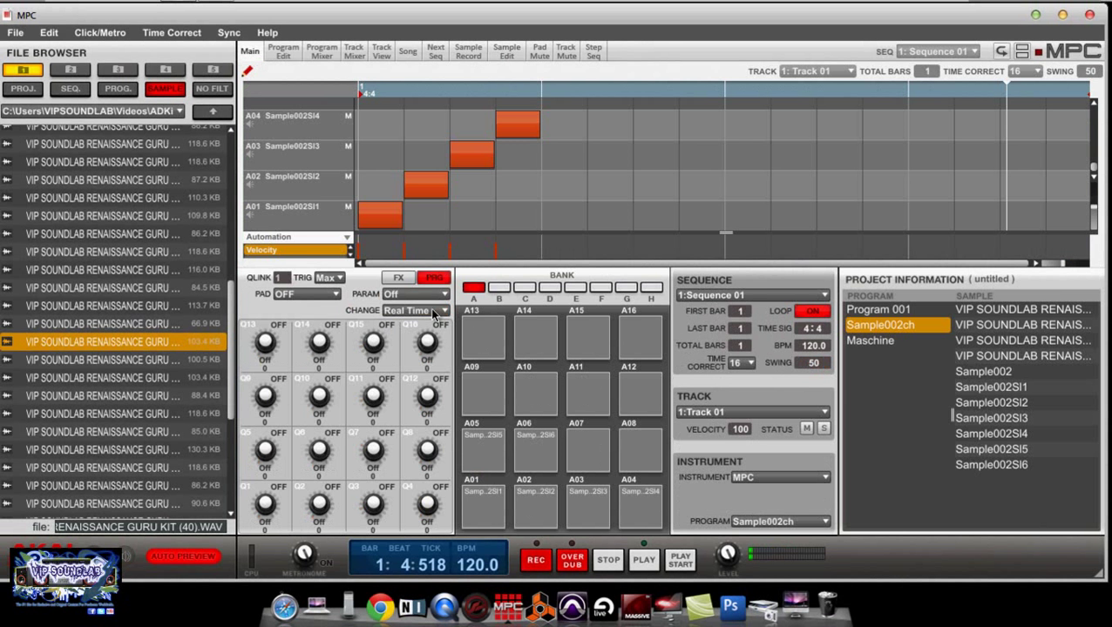
{"action": "left_click", "coordinate": [506, 54]}
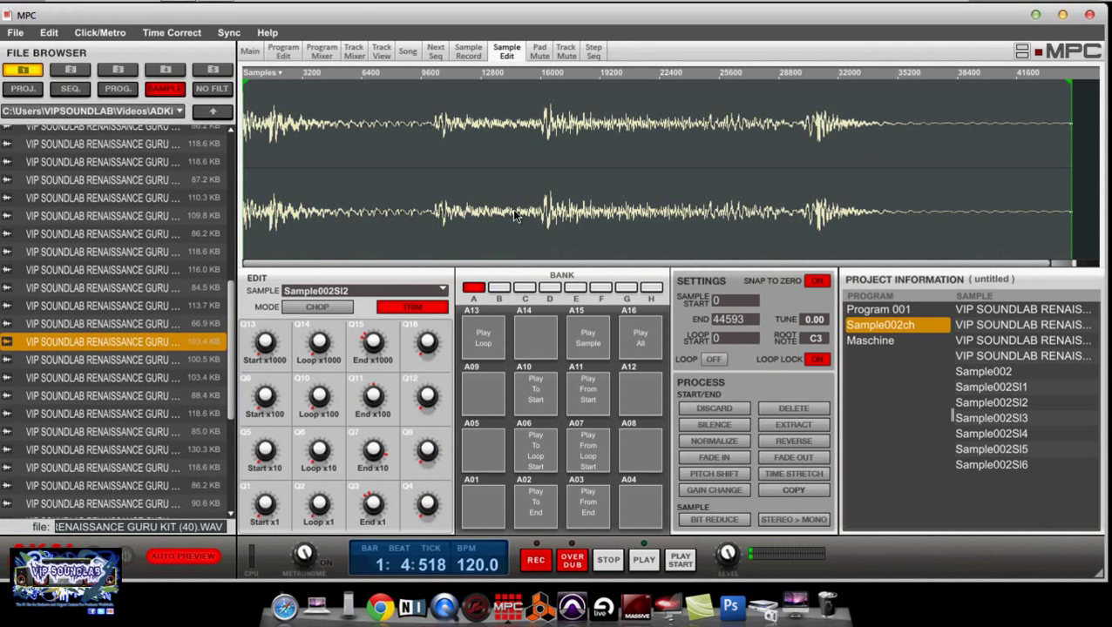
{"action": "left_click", "coordinate": [249, 54]}
{"action": "left_click", "coordinate": [586, 503]}
{"action": "left_click", "coordinate": [513, 55]}
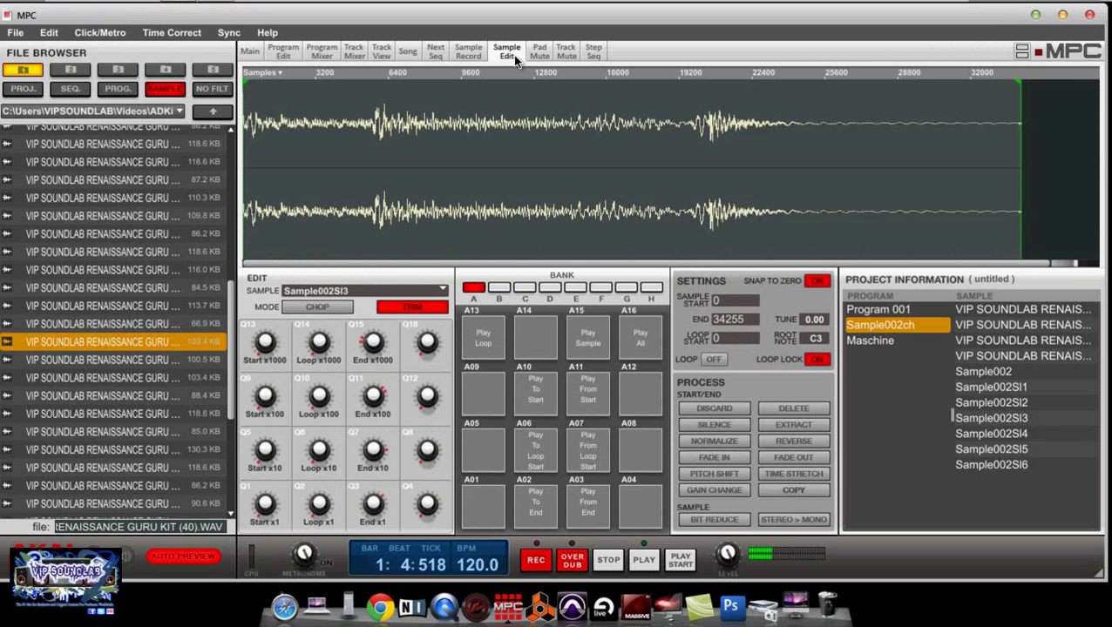
{"action": "left_click", "coordinate": [250, 54]}
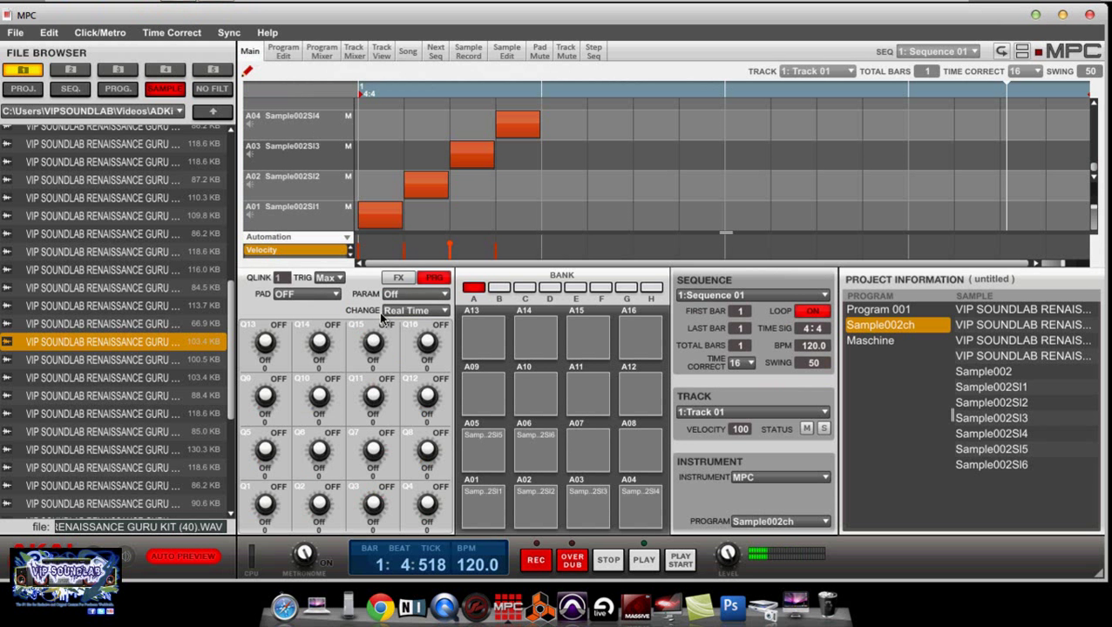
{"action": "left_click", "coordinate": [547, 497]}
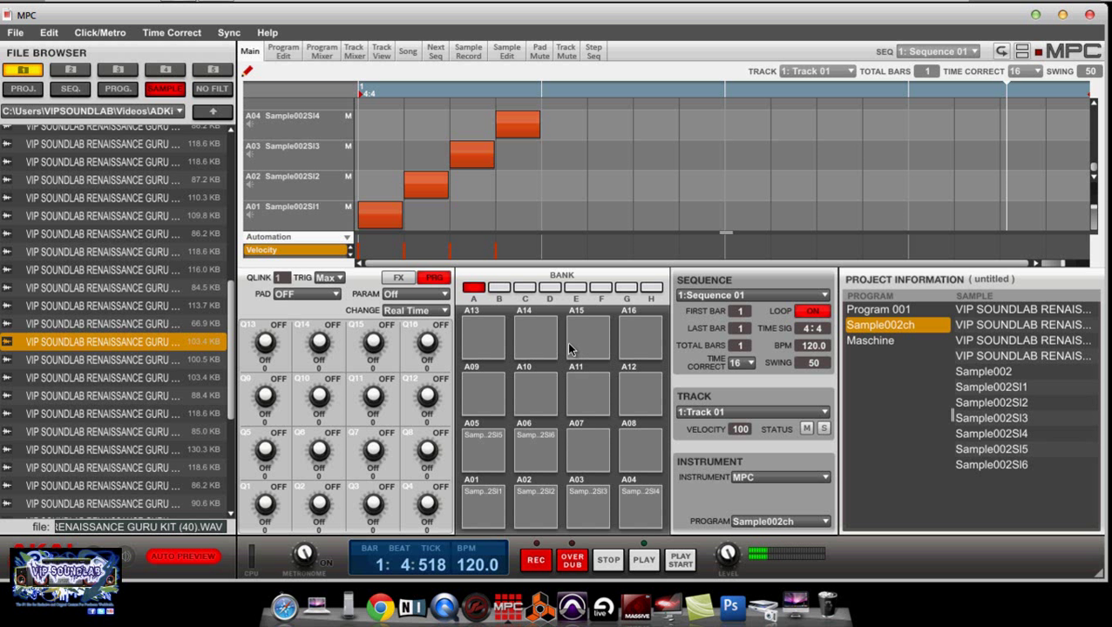
Step: Look over the track mixer, and examine the program mixer's pad channels across the banks for Sample002ch
{"action": "left_click", "coordinate": [357, 54]}
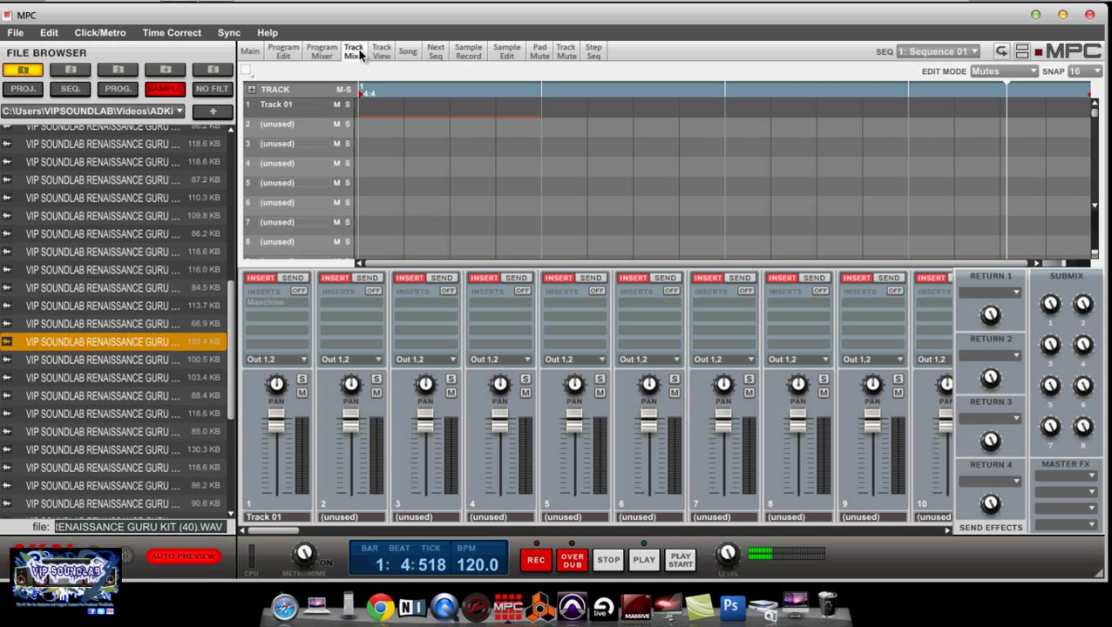
{"action": "mouse_move", "coordinate": [267, 530]}
{"action": "left_mouse_down"}
{"action": "mouse_move", "coordinate": [470, 541]}
{"action": "mouse_move", "coordinate": [262, 531]}
{"action": "left_mouse_up"}
{"action": "left_click", "coordinate": [322, 52]}
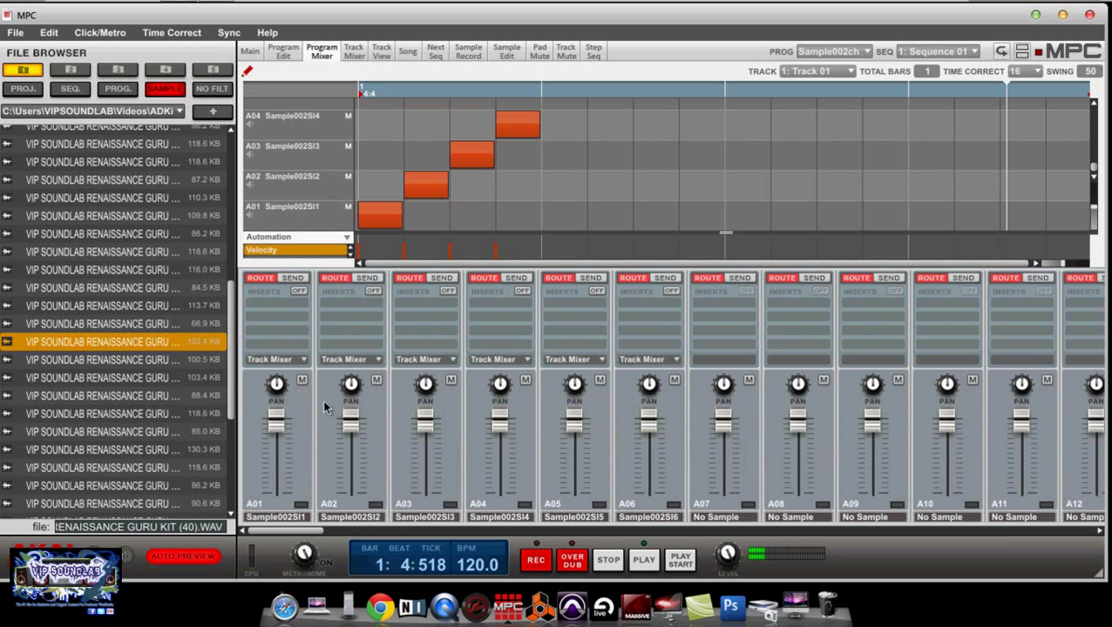
{"action": "scroll", "coordinate": [290, 533], "scroll_direction": "right", "scroll_amount": 15}
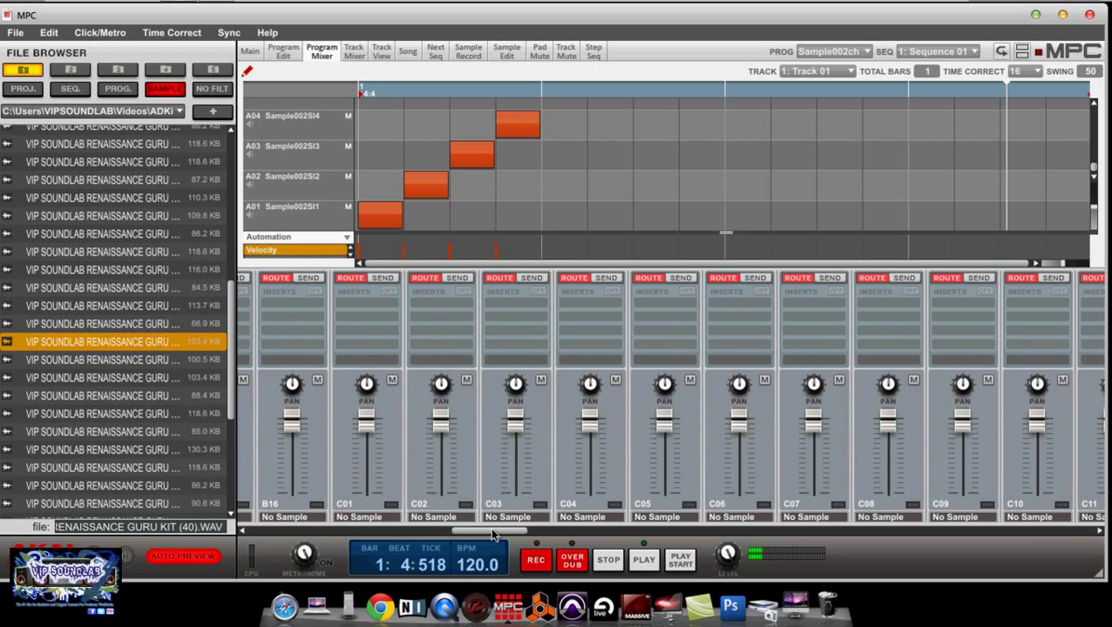
{"action": "scroll", "coordinate": [314, 536], "scroll_direction": "left", "scroll_amount": 15}
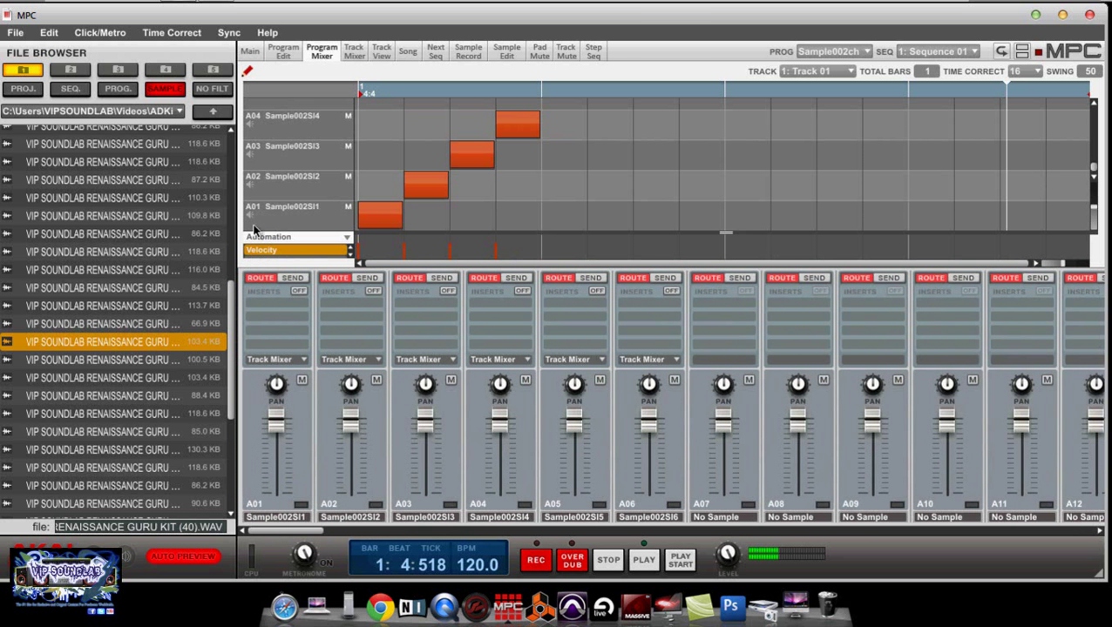
Step: Look through file browser folder shortcuts 2, 3 and 4, and view the list of available drive locations without changing the folder
{"action": "left_click", "coordinate": [73, 74]}
{"action": "left_click", "coordinate": [112, 74]}
{"action": "left_click", "coordinate": [165, 73]}
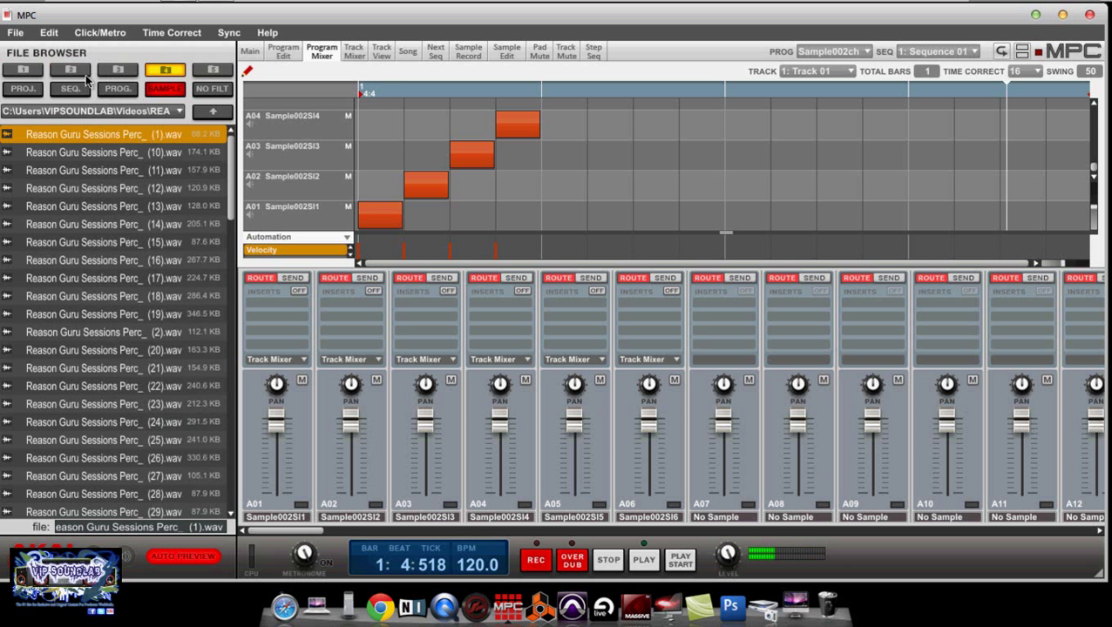
{"action": "left_click", "coordinate": [178, 111]}
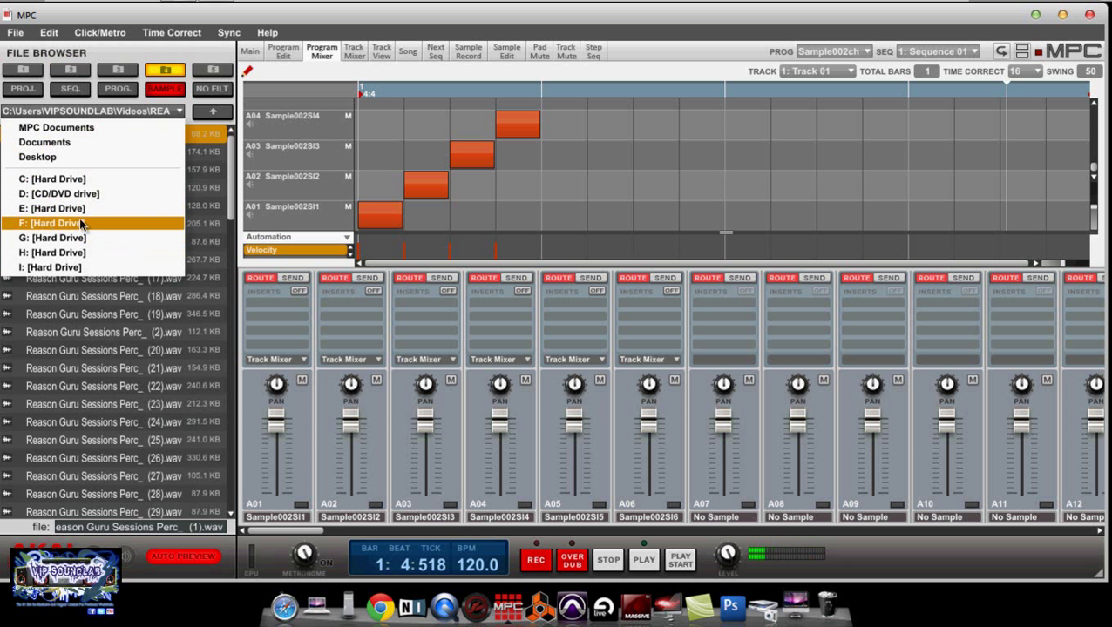
{"action": "left_click", "coordinate": [291, 77]}
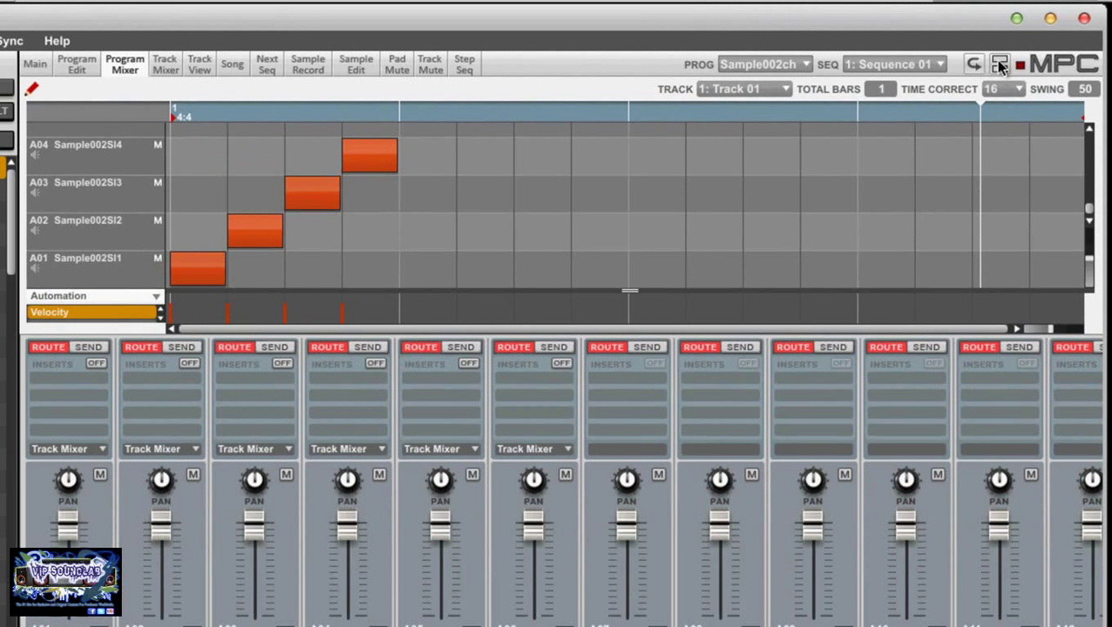
Step: View the sequence grid at full height, return to the split layout, and examine the Time Correct values, keeping 16
{"action": "left_click", "coordinate": [999, 66]}
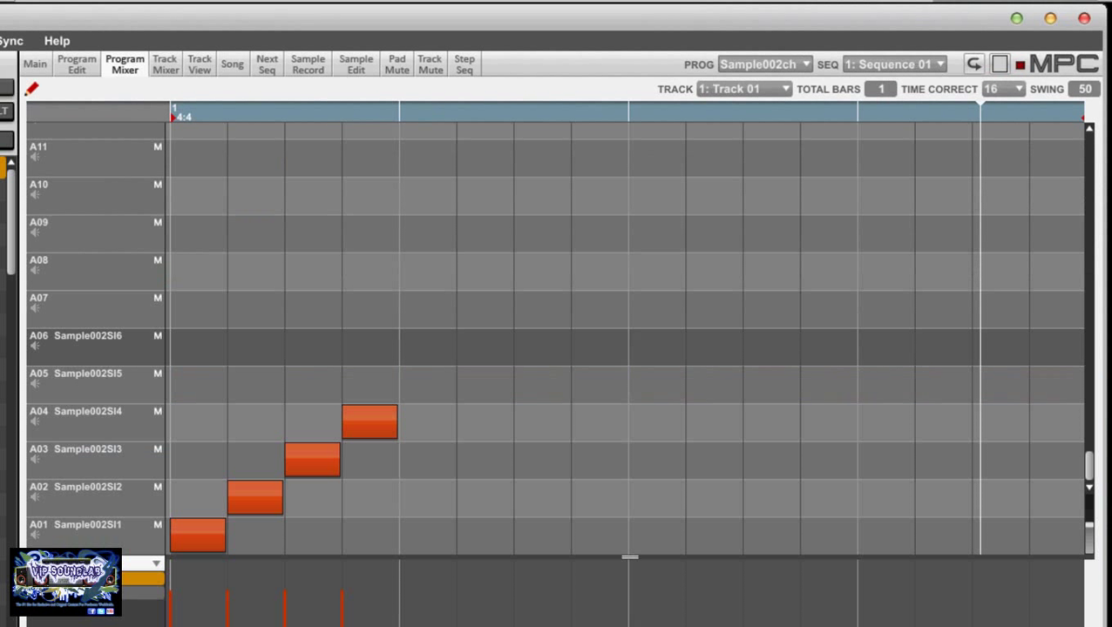
{"action": "left_click", "coordinate": [1000, 66]}
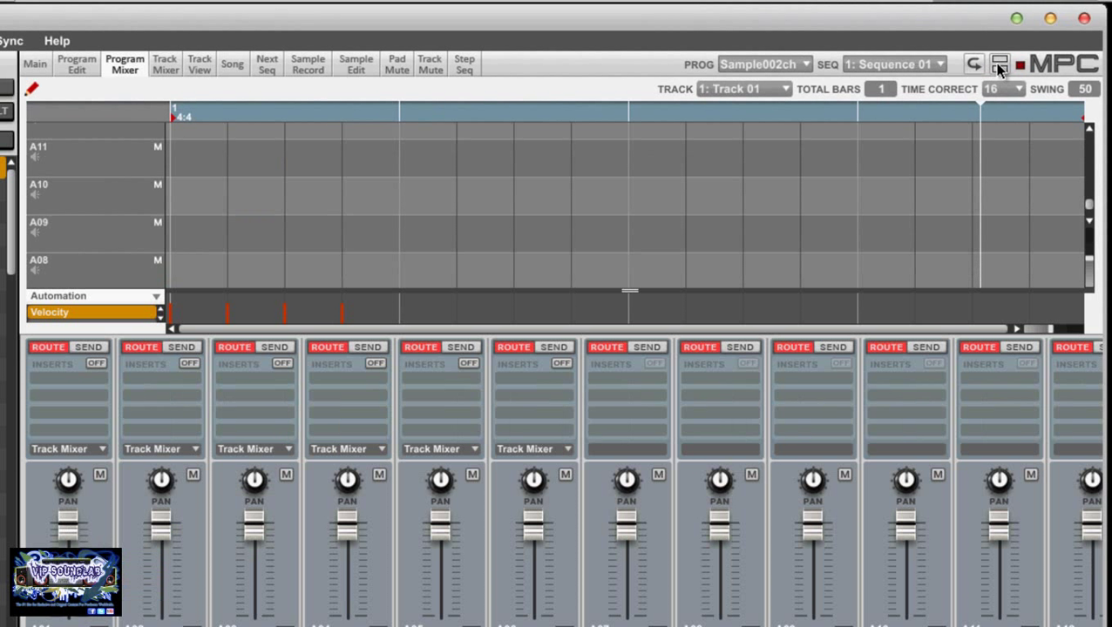
{"action": "left_click", "coordinate": [1020, 89]}
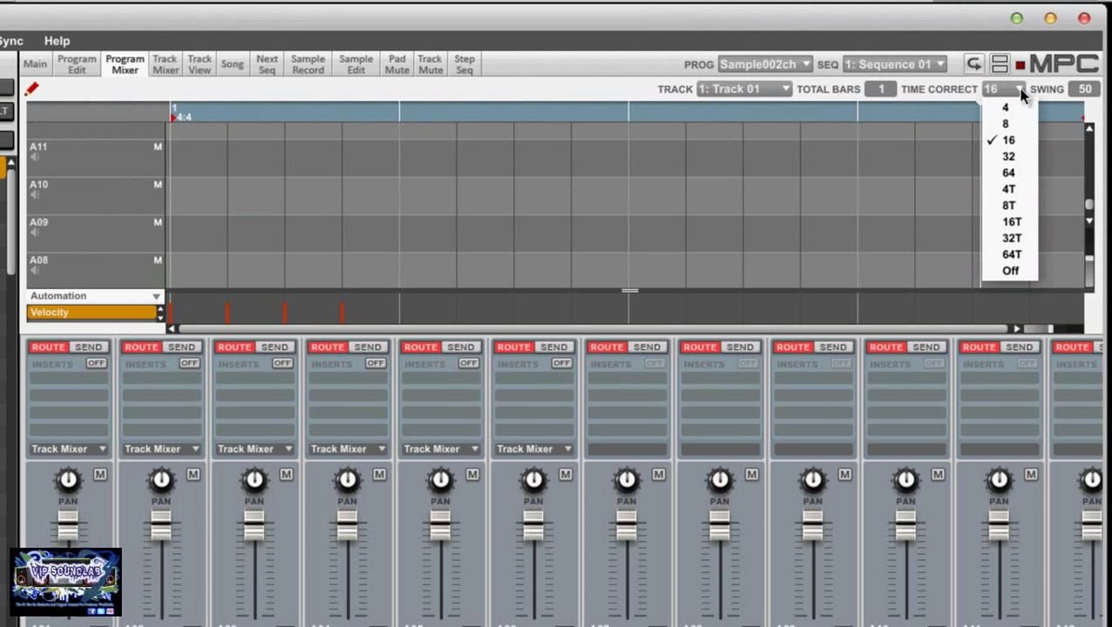
{"action": "left_click", "coordinate": [993, 90]}
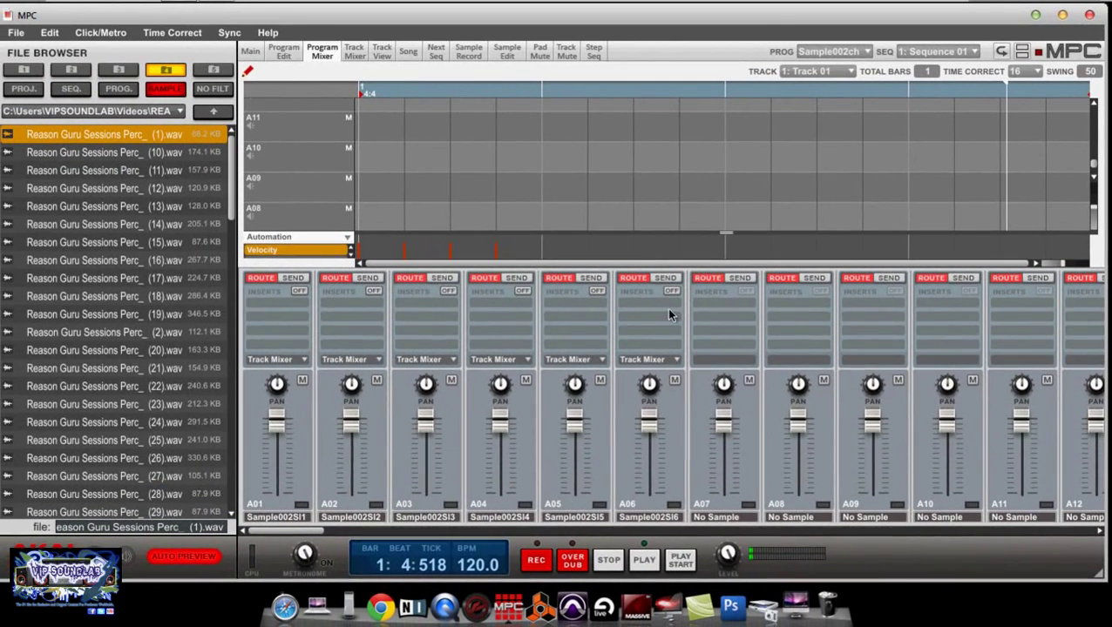